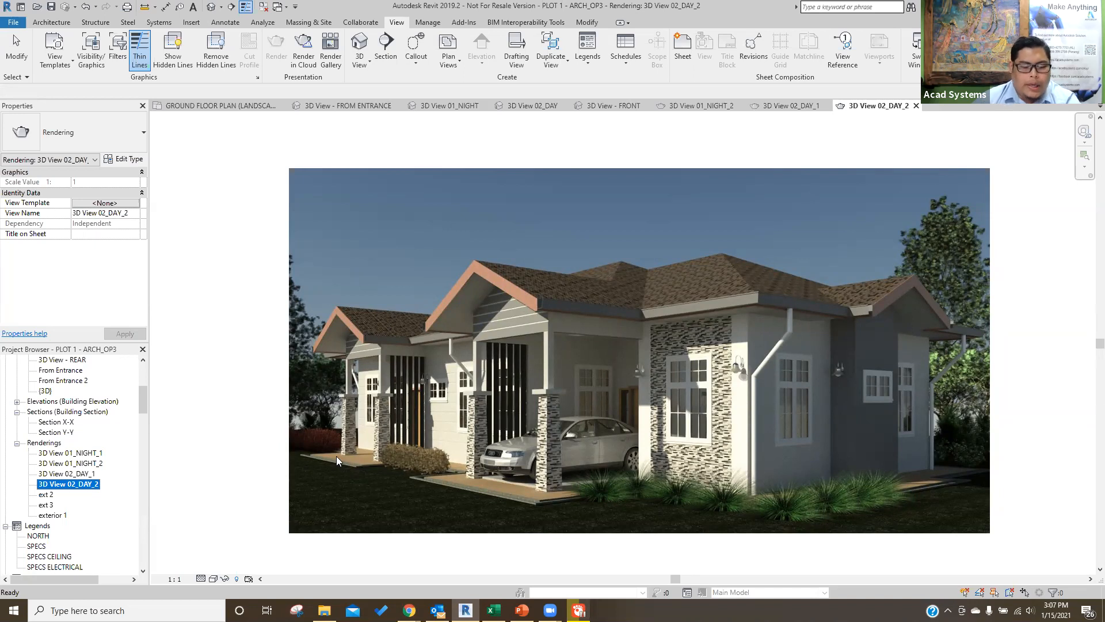
Open the 3D View 01_NIGHT_2 rendering and examine the night lighting around the house.
double_click(80, 463)
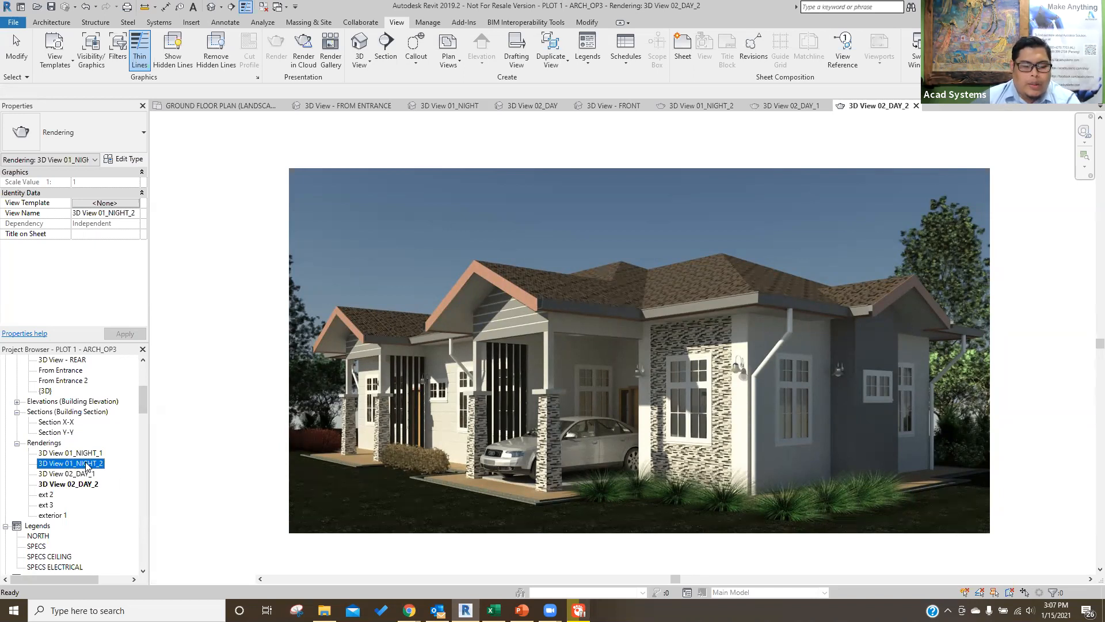
scroll(487, 427, up, 2)
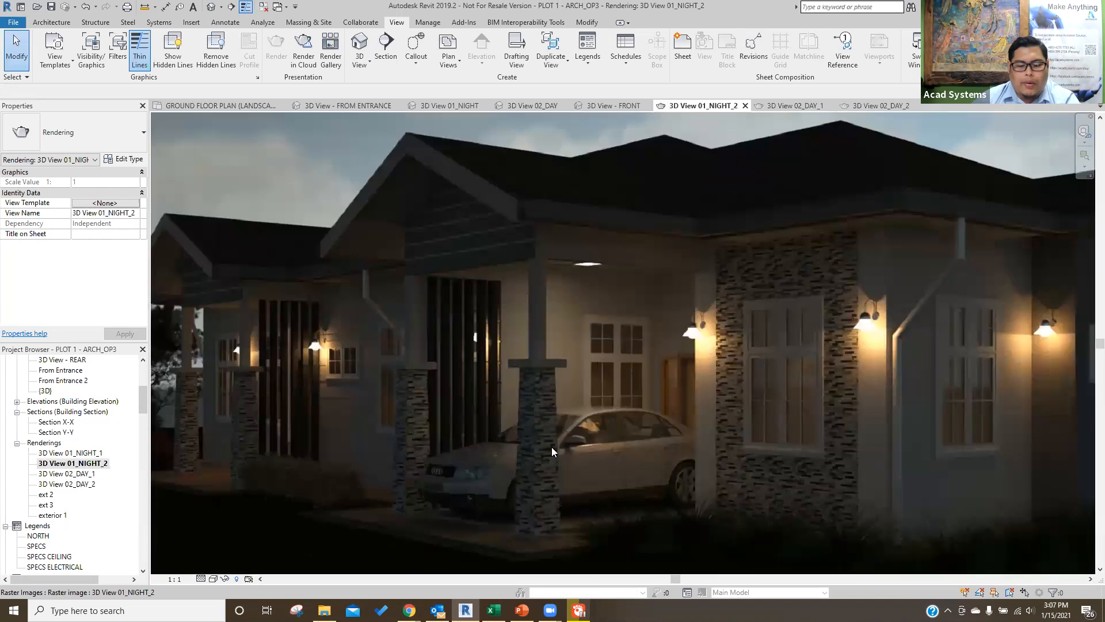
scroll(568, 448, down, 2)
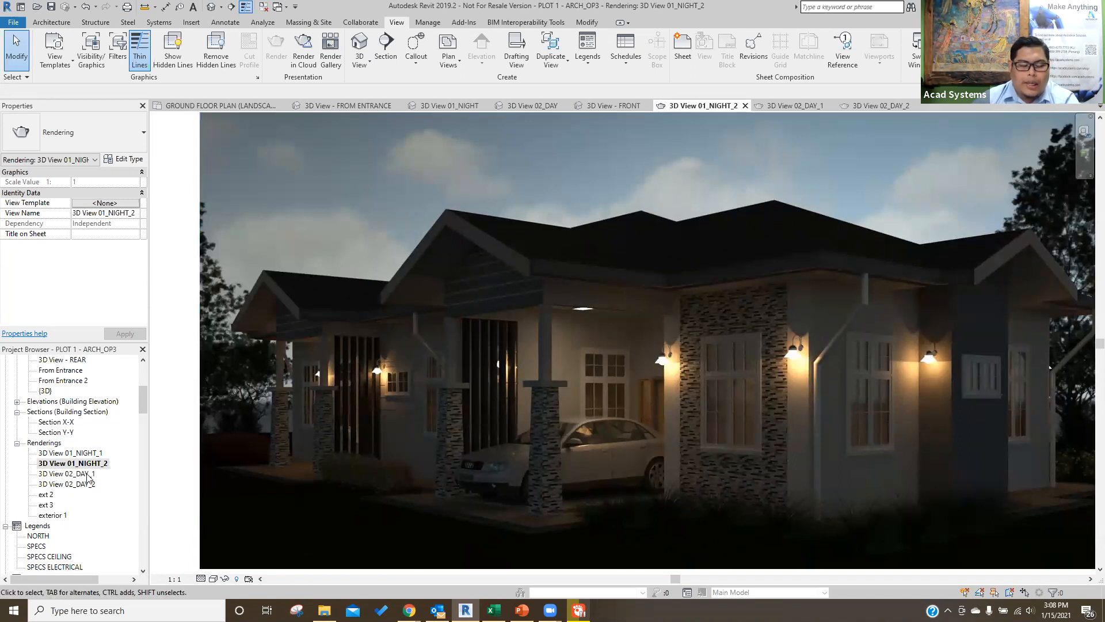
Open the GROUND FLOOR PLAN view and bring the house and its surrounding site boundaries into view.
scroll(75, 404, up, 3)
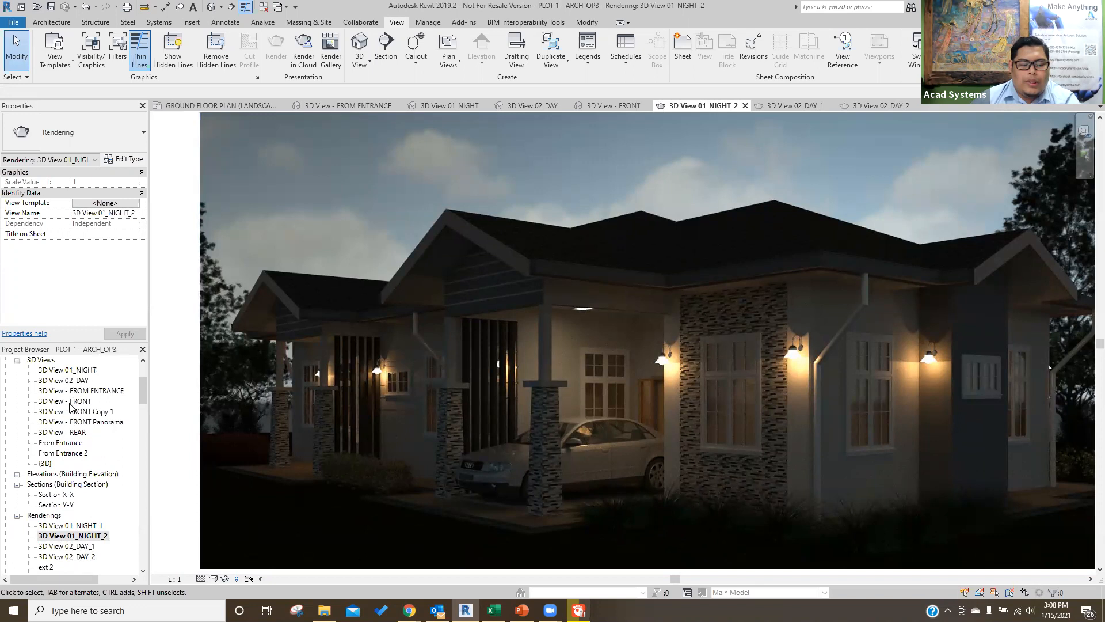
scroll(69, 409, up, 1)
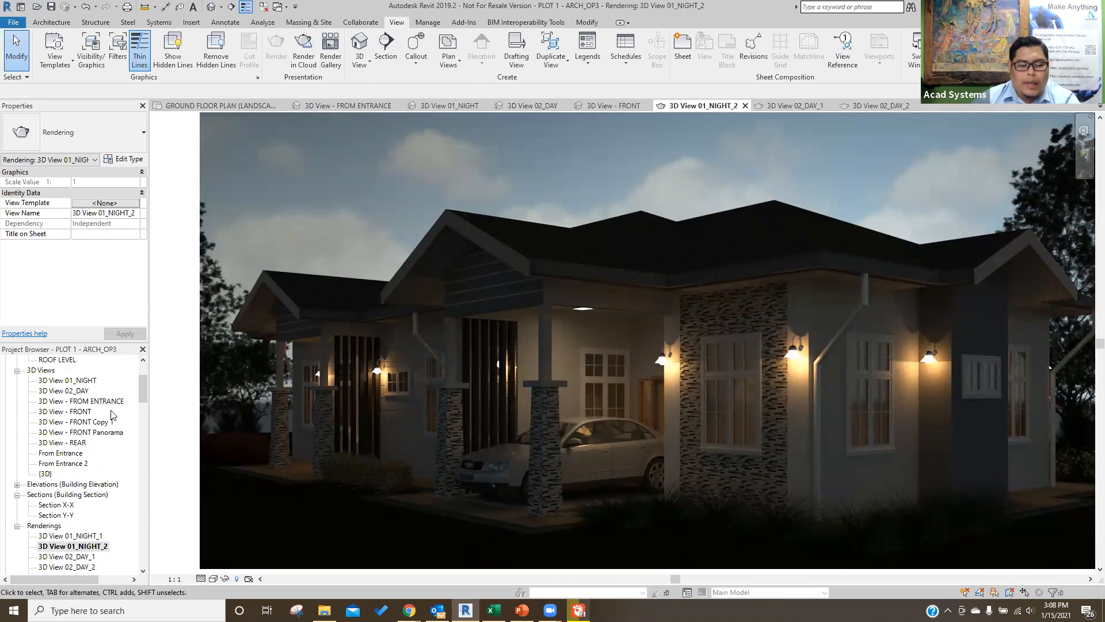
scroll(69, 425, up, 3)
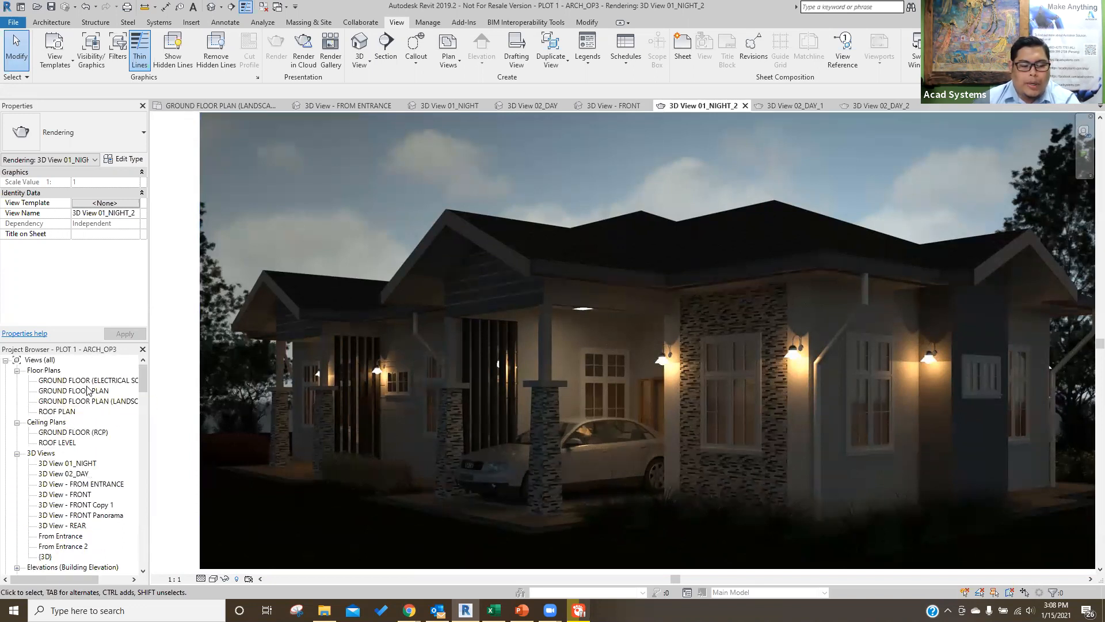
click(86, 391)
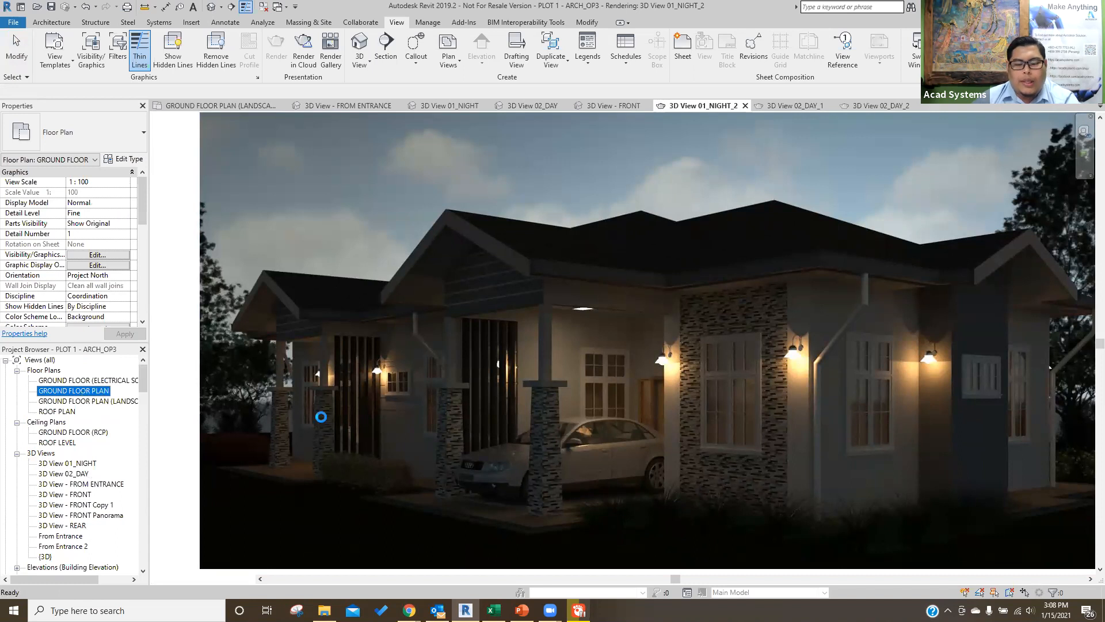
scroll(979, 322, up, 3)
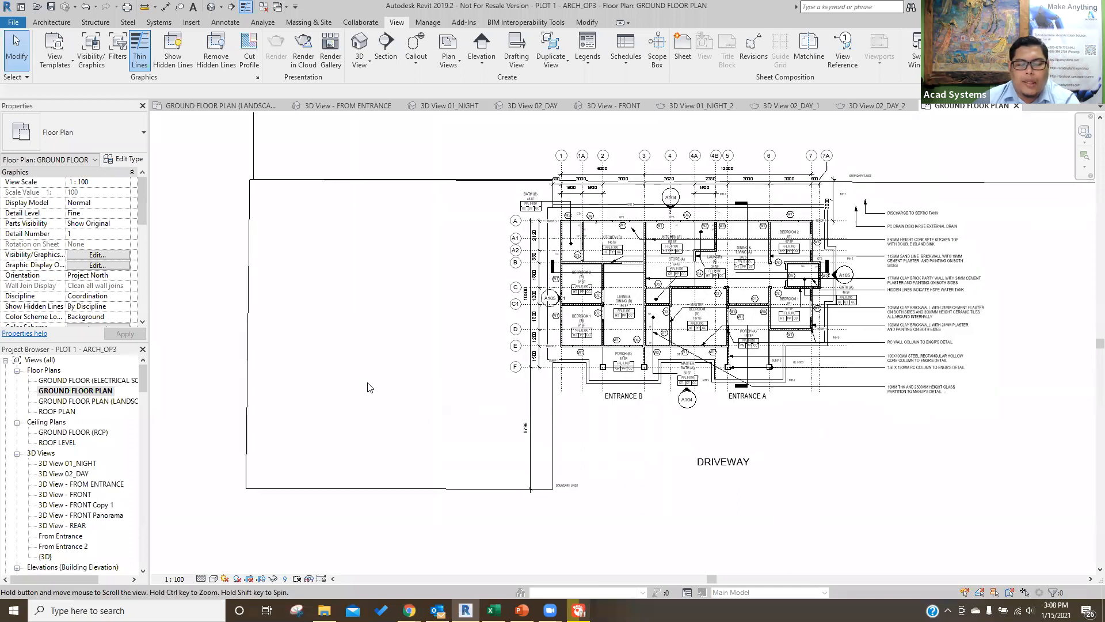
middle_drag(399, 385, 378, 396)
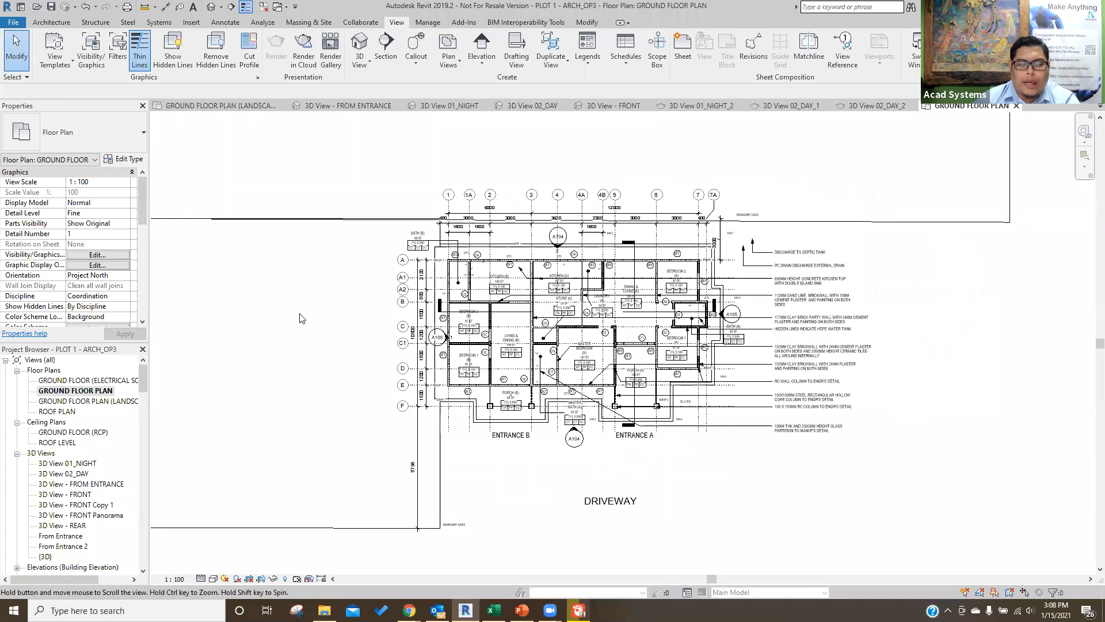
middle_drag(299, 318, 300, 312)
scroll(300, 239, down, 2)
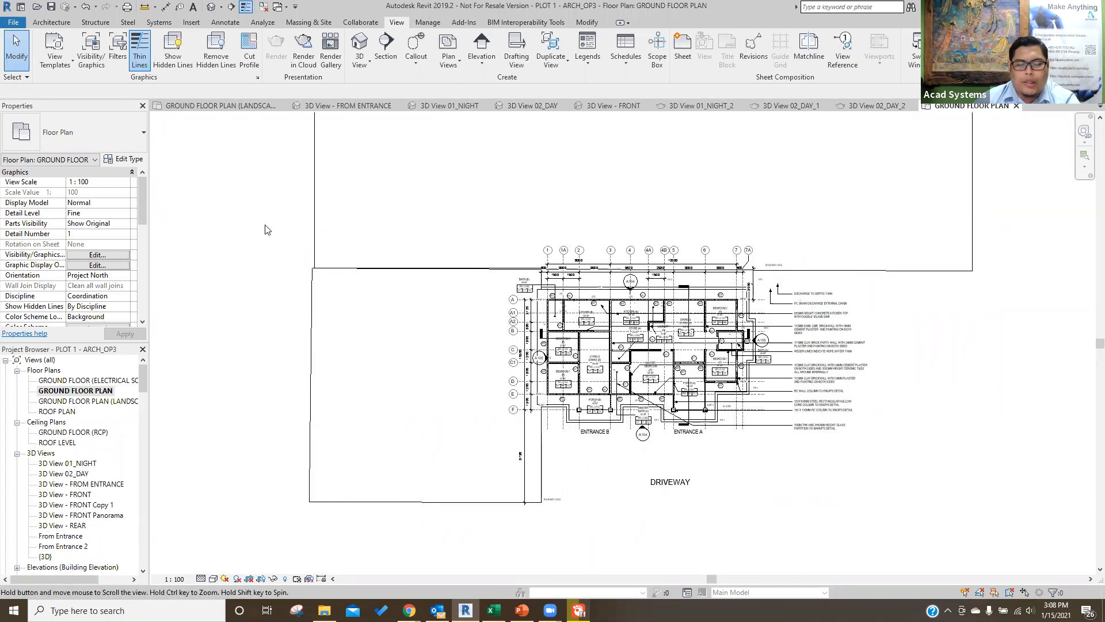
Select the topography surface beside the house in the floor plan to check its extent, and clear the selection.
click(304, 274)
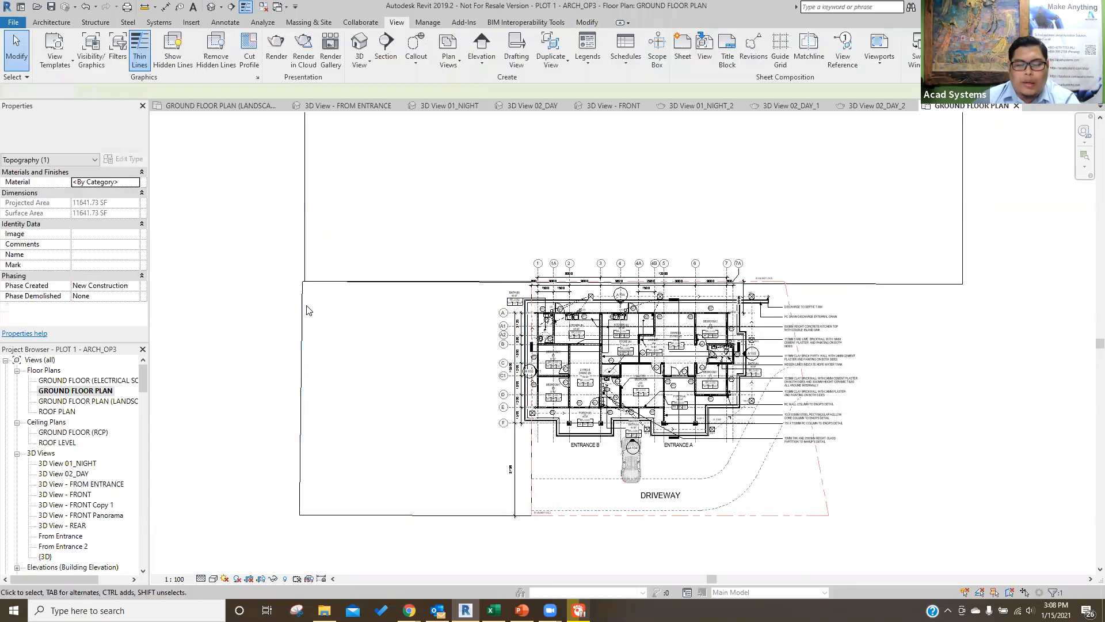
click(317, 275)
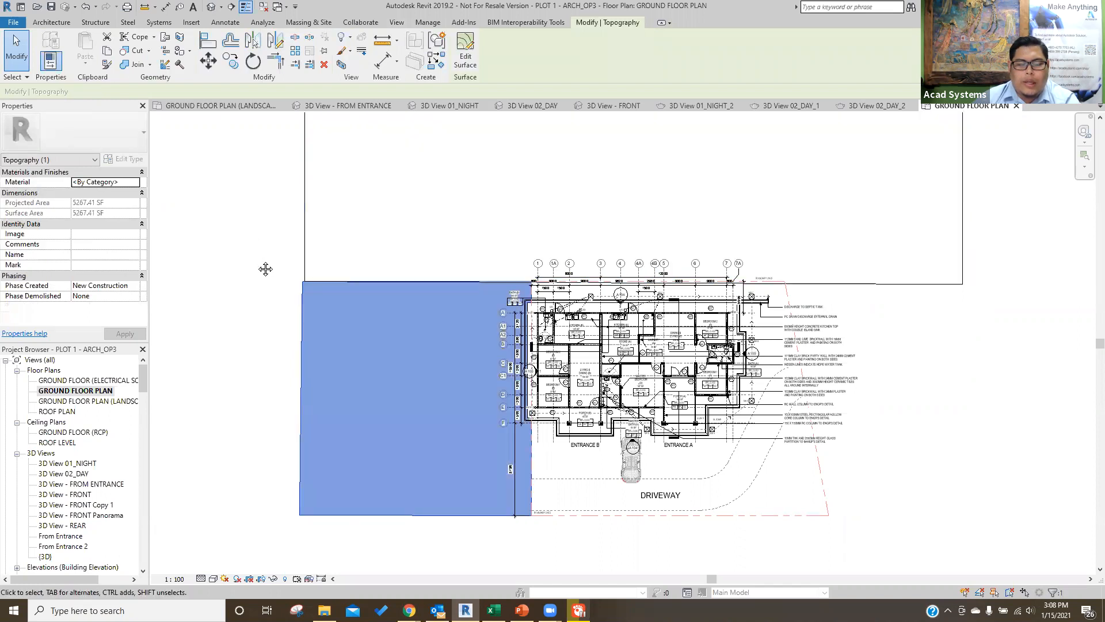
scroll(262, 266, down, 2)
key(Escape)
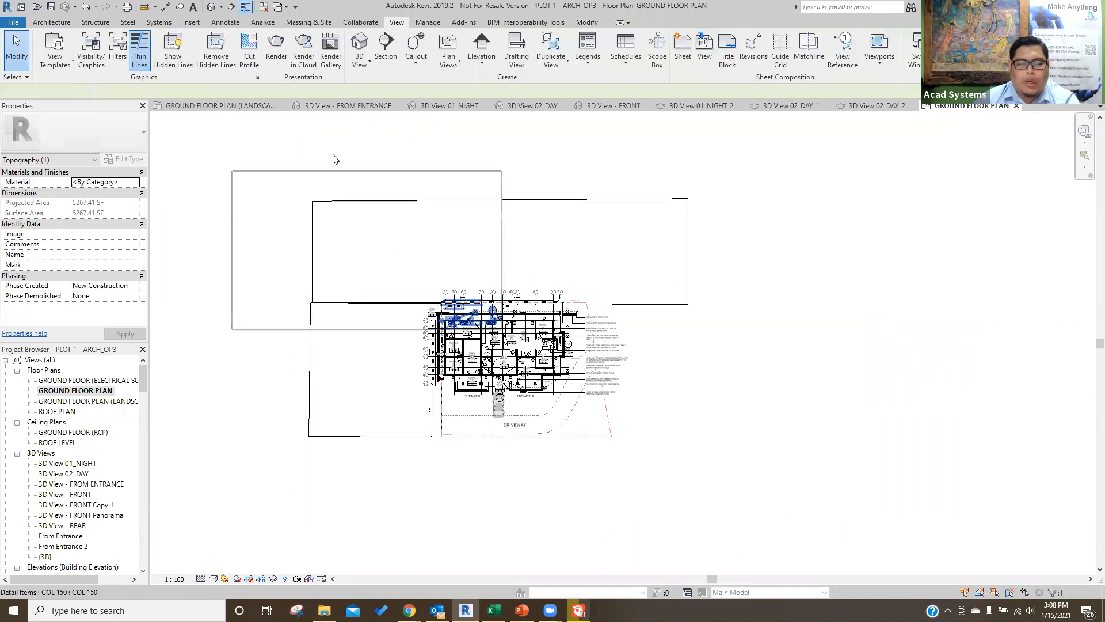
Open the default 3D view and hide the Planting category through its visibility overrides.
click(215, 9)
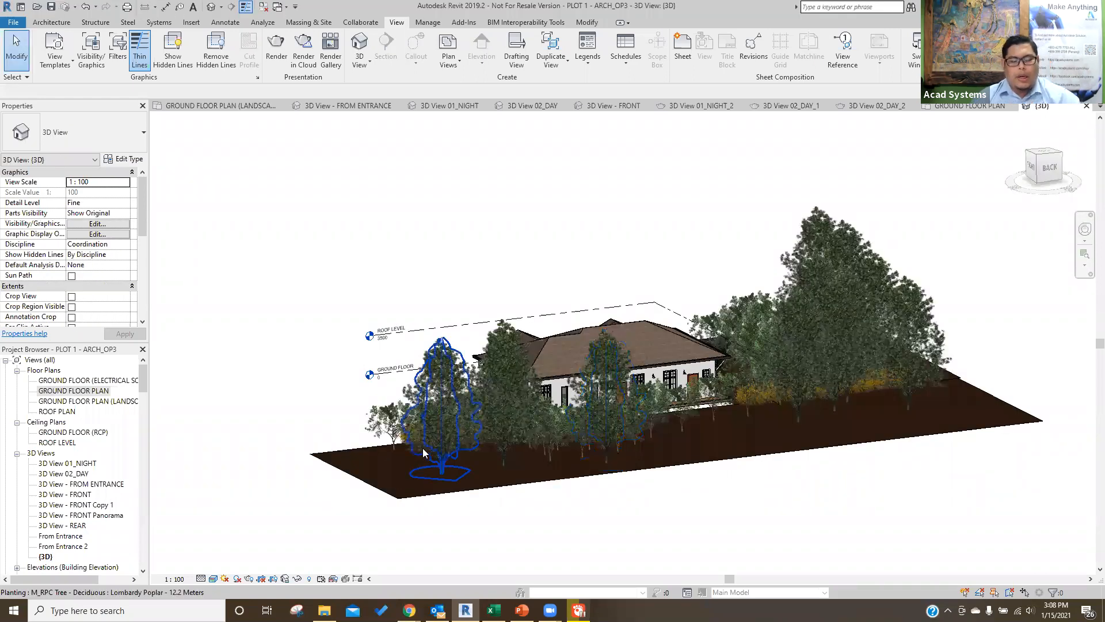
key(v)
key(v)
click(391, 273)
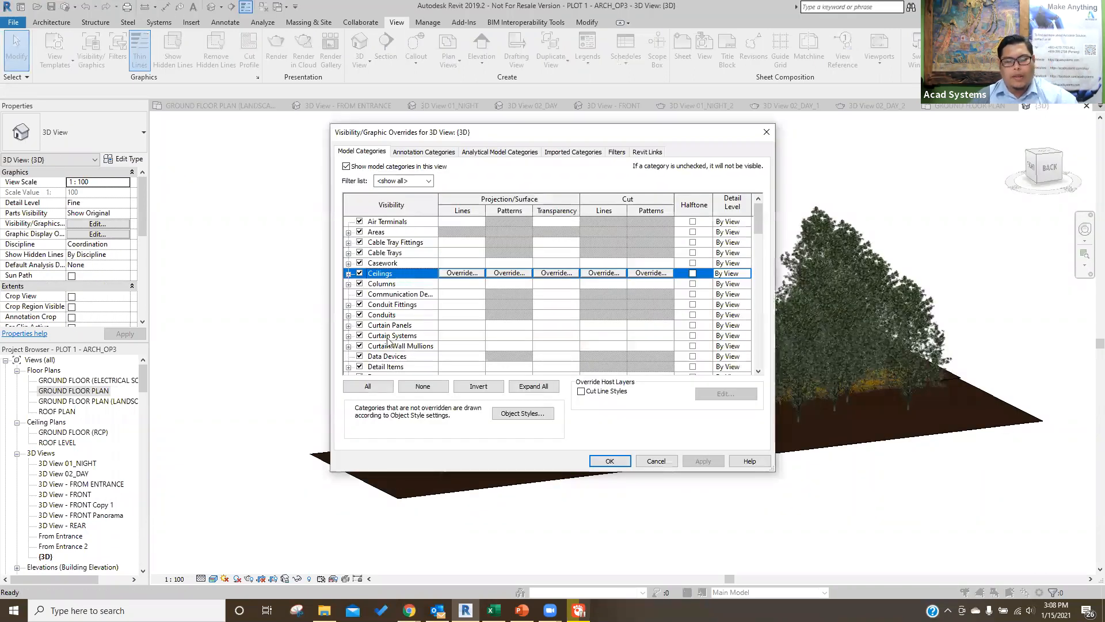
scroll(388, 341, down, 9)
click(383, 355)
scroll(381, 355, down, 3)
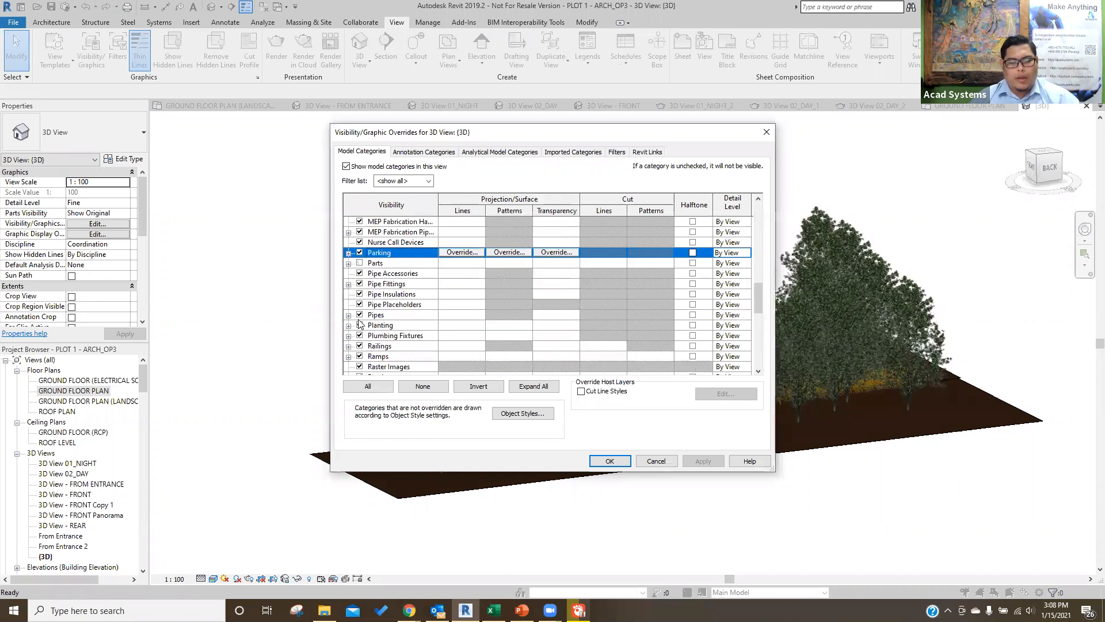
scroll(360, 322, down, 1)
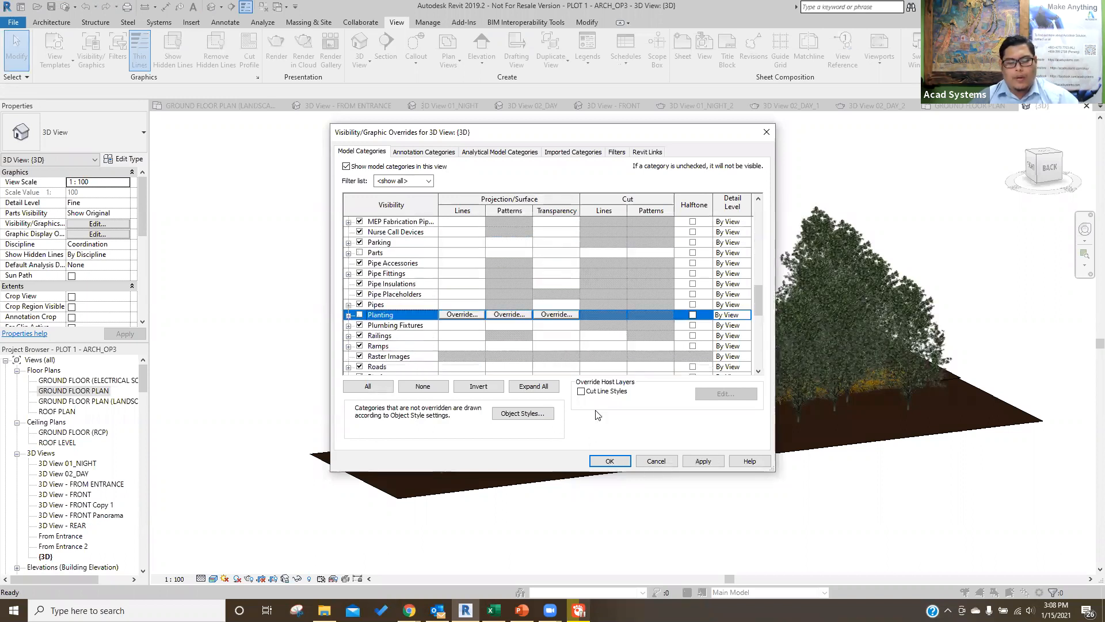
key(Return)
Examine the house from the front and inspect the topography surfaces beside and behind it, leaving nothing selected.
scroll(593, 447, up, 3)
shift+middle_drag(592, 448, 872, 463)
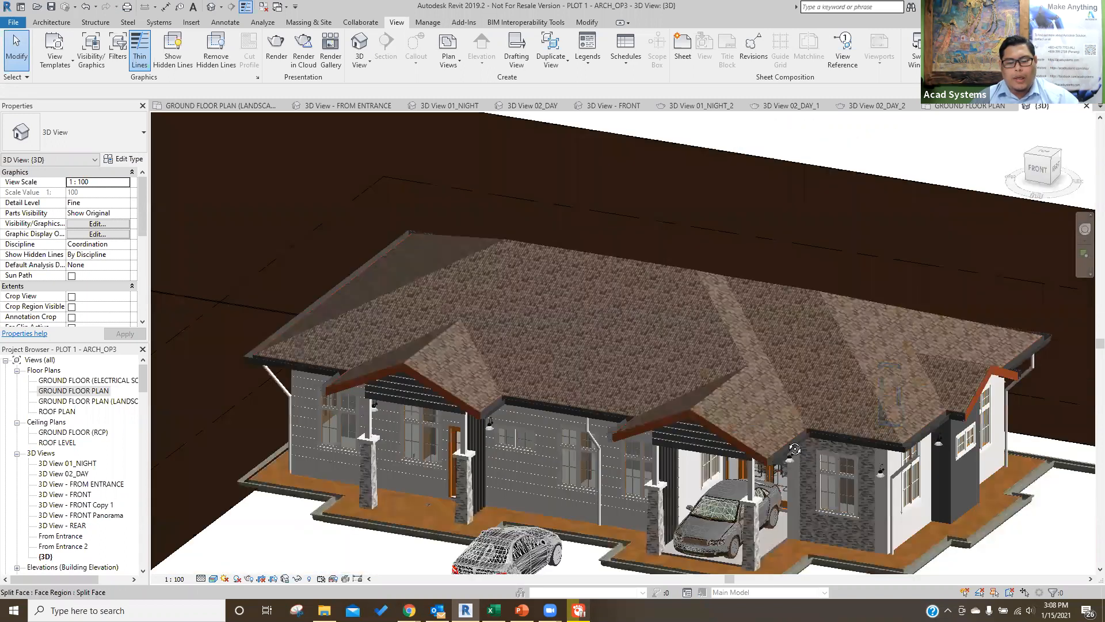
shift+middle_drag(437, 502, 447, 484)
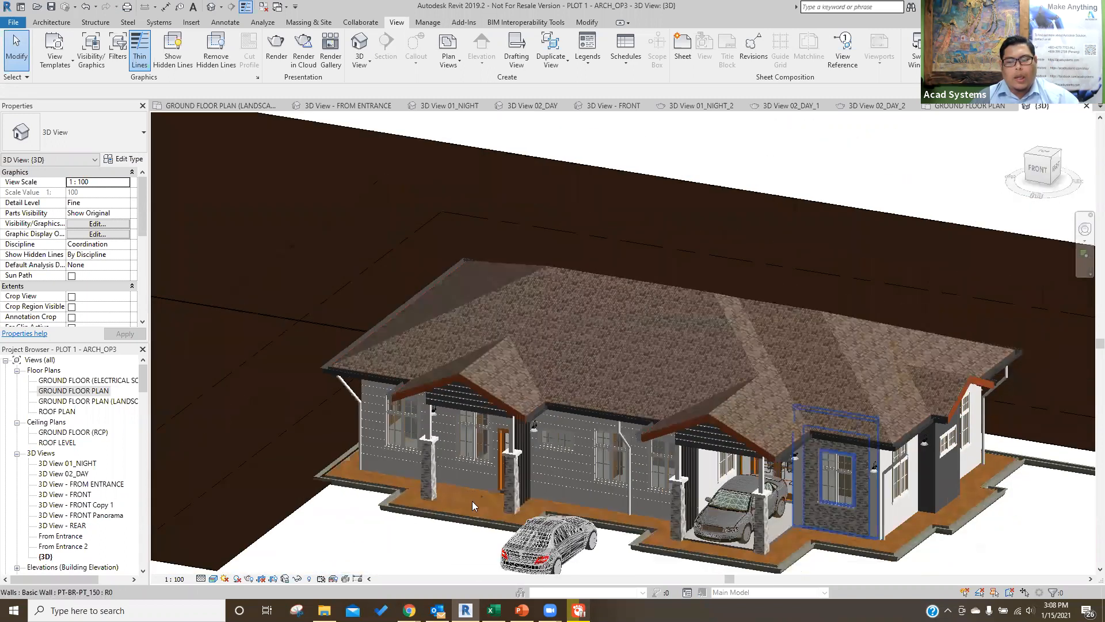
scroll(500, 508, down, 2)
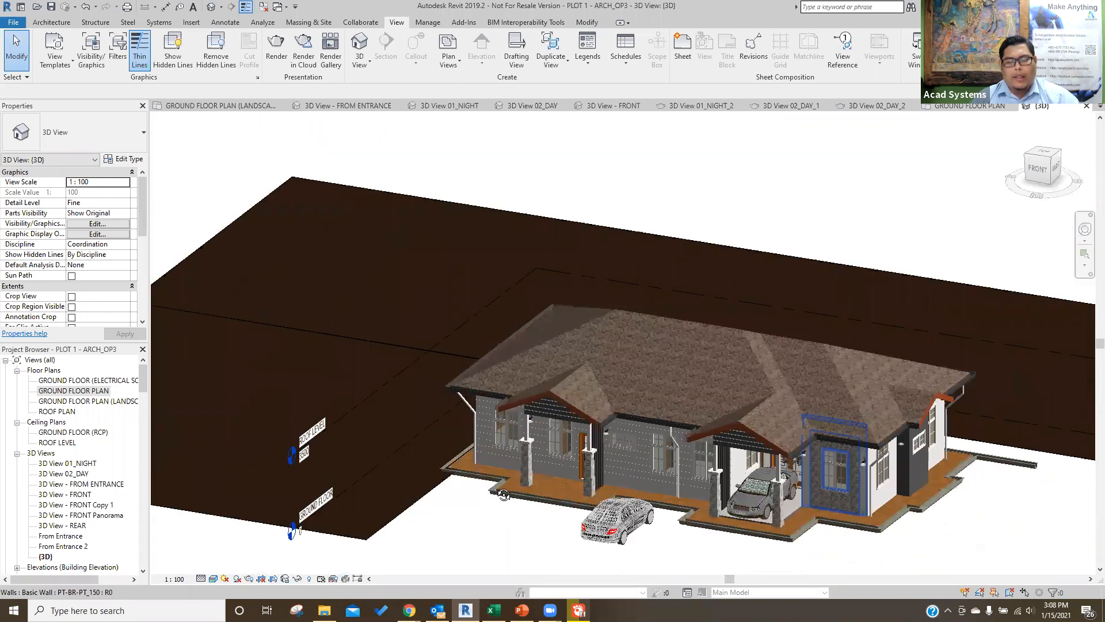
middle_drag(238, 354, 239, 353)
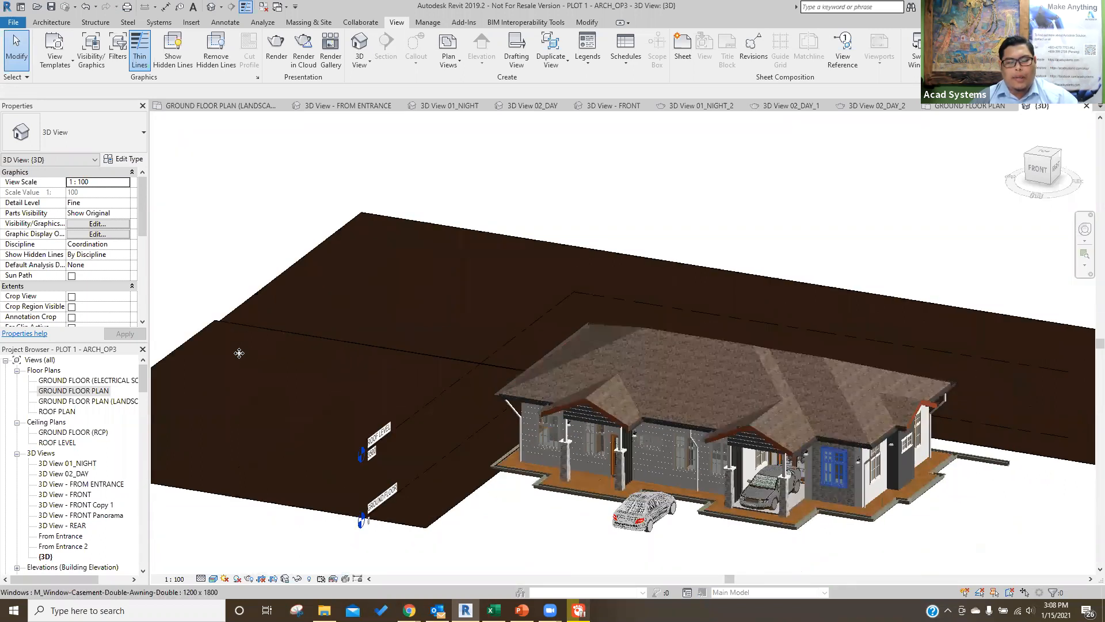
scroll(646, 516, down, 3)
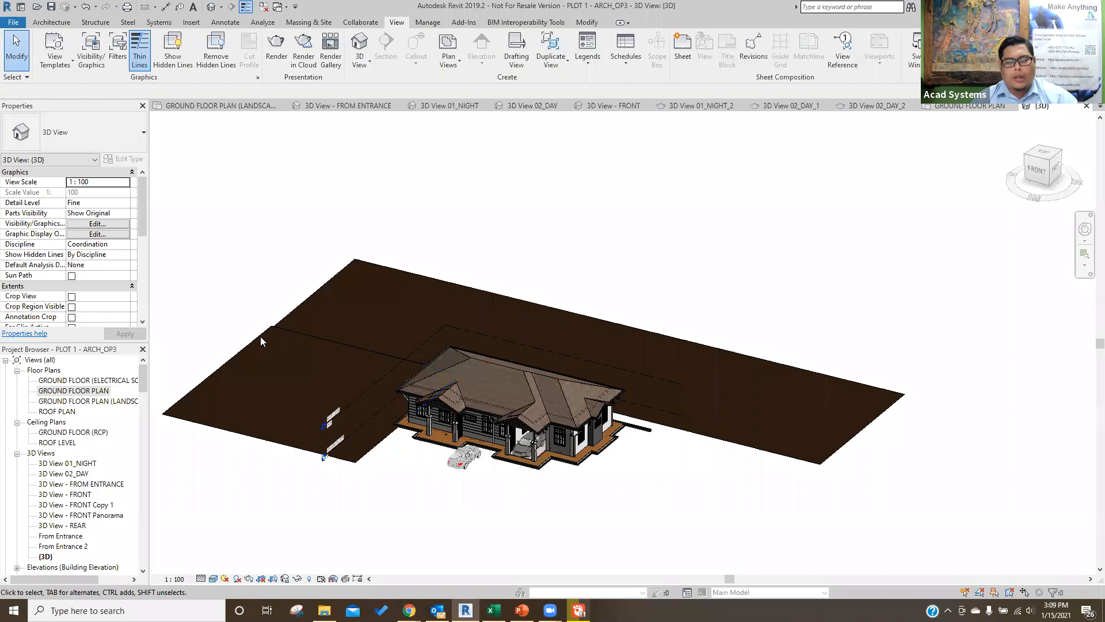
click(290, 321)
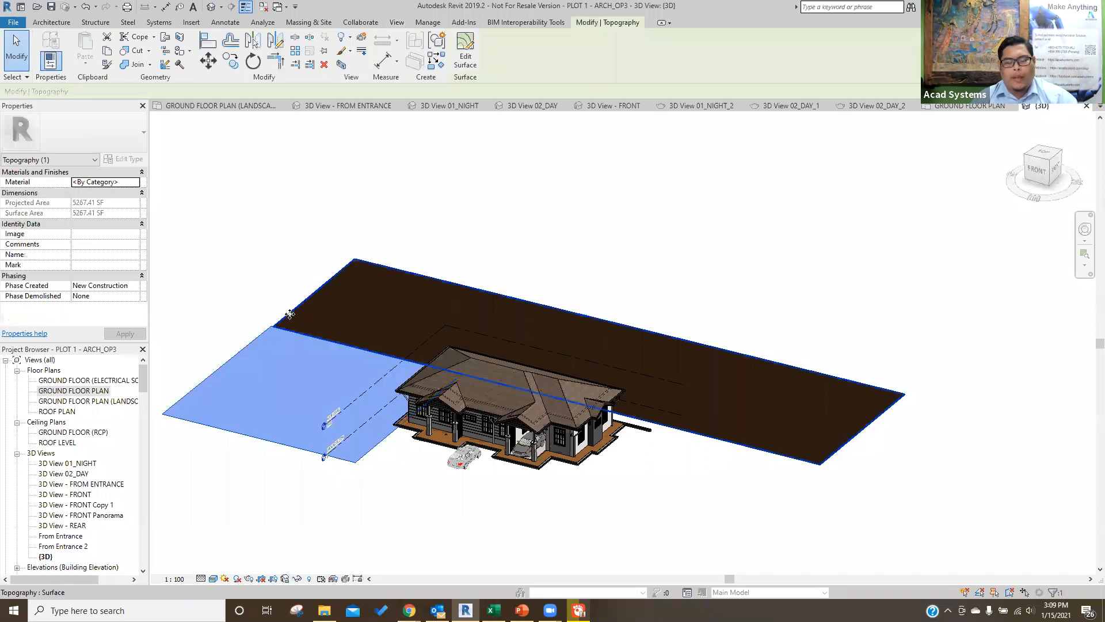
click(426, 355)
key(Escape)
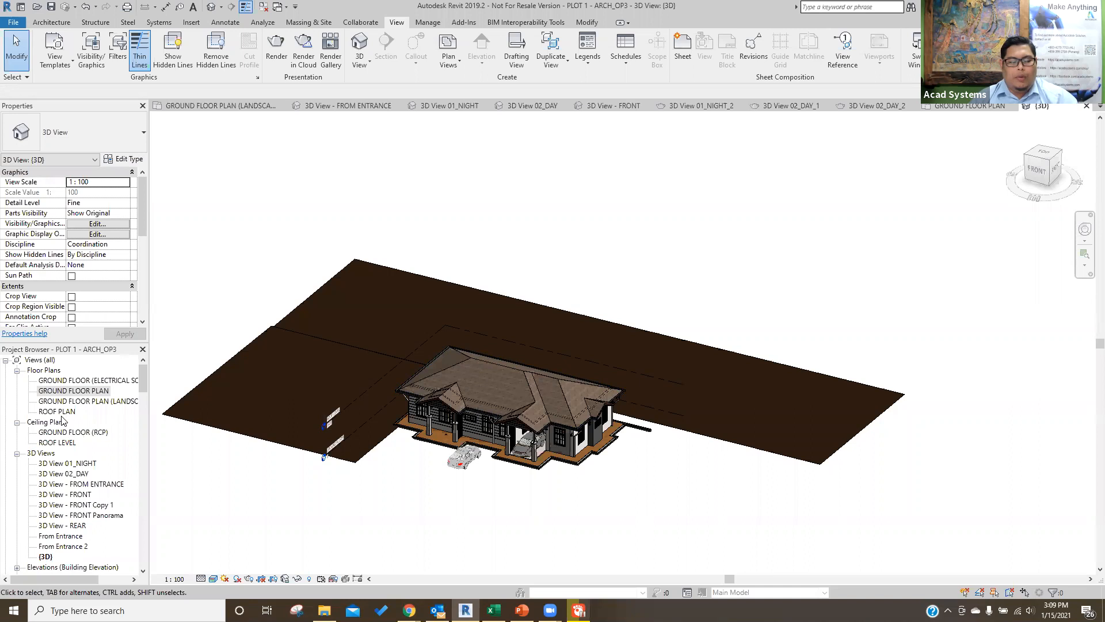
Look at the 3D View - FROM ENTRANCE view and return to the GROUND FLOOR PLAN.
scroll(64, 420, down, 3)
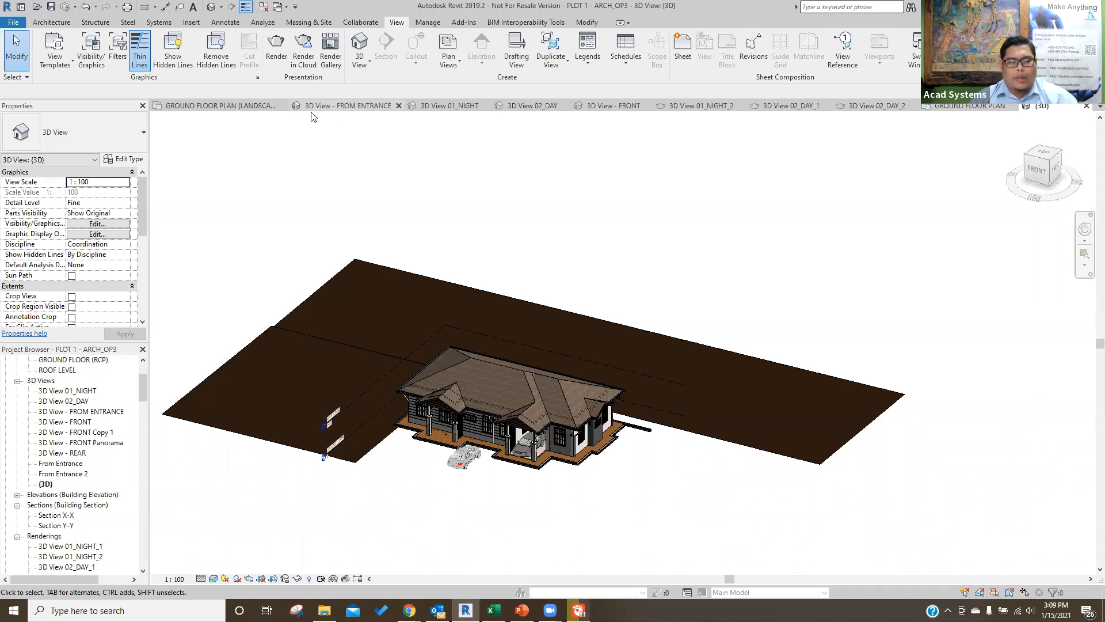
click(334, 107)
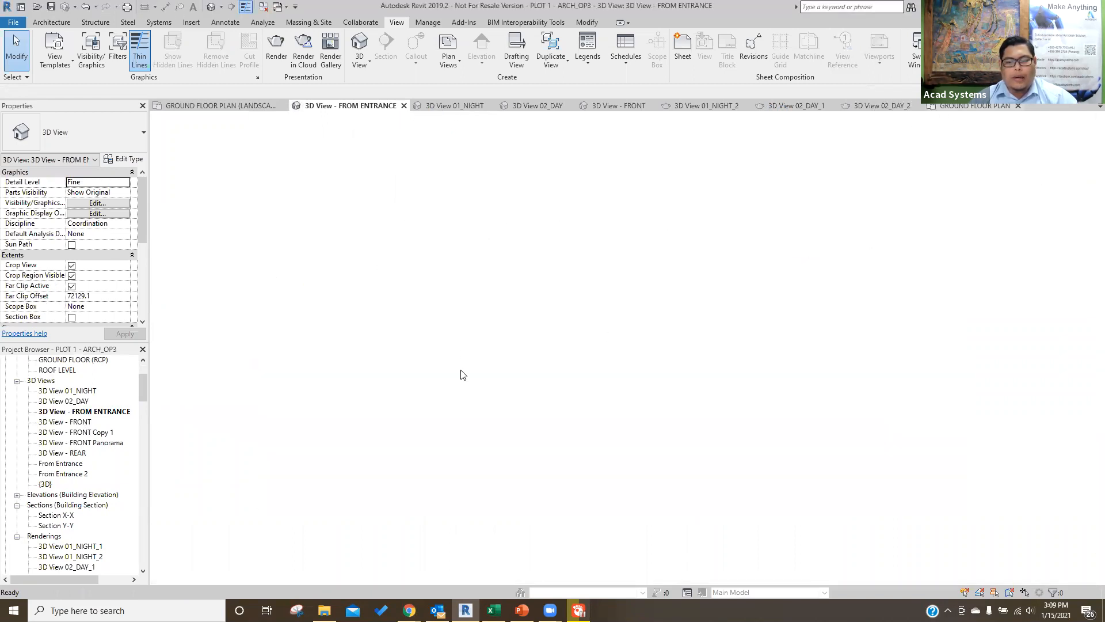
scroll(467, 393, up, 2)
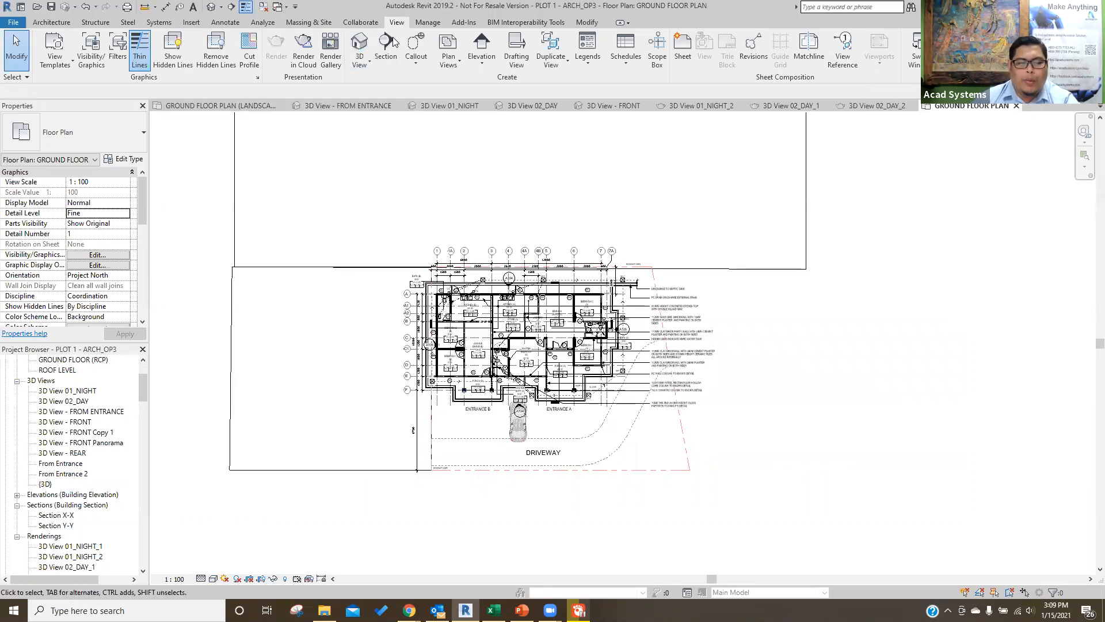
Create a perspective Camera view from the plot's front corner beyond the driveway, aimed diagonally across the house to the rear site.
click(364, 68)
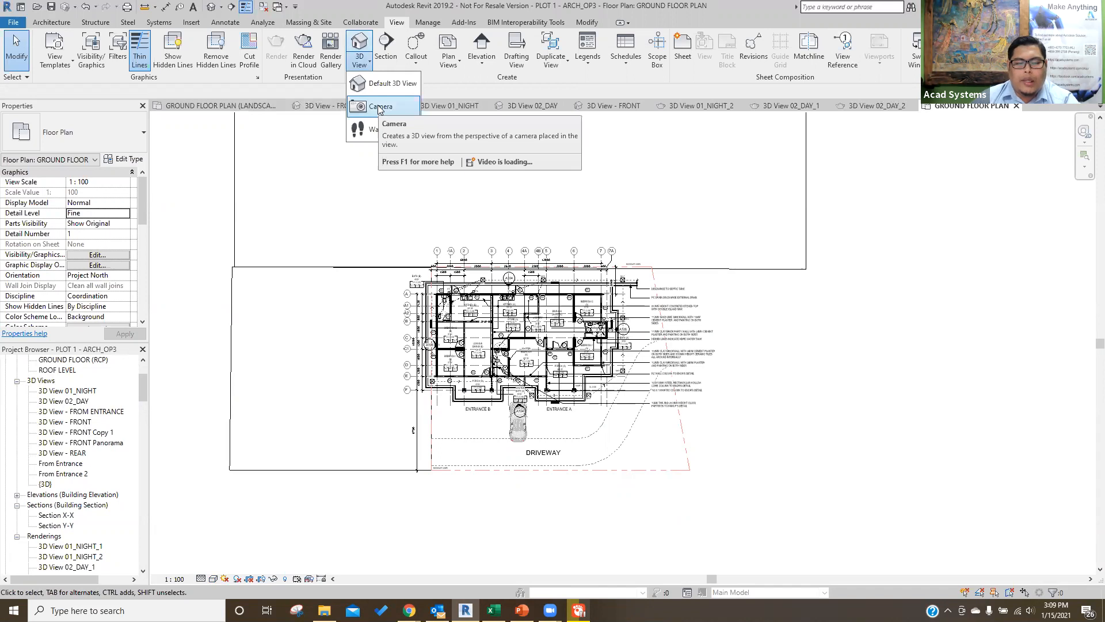
click(378, 107)
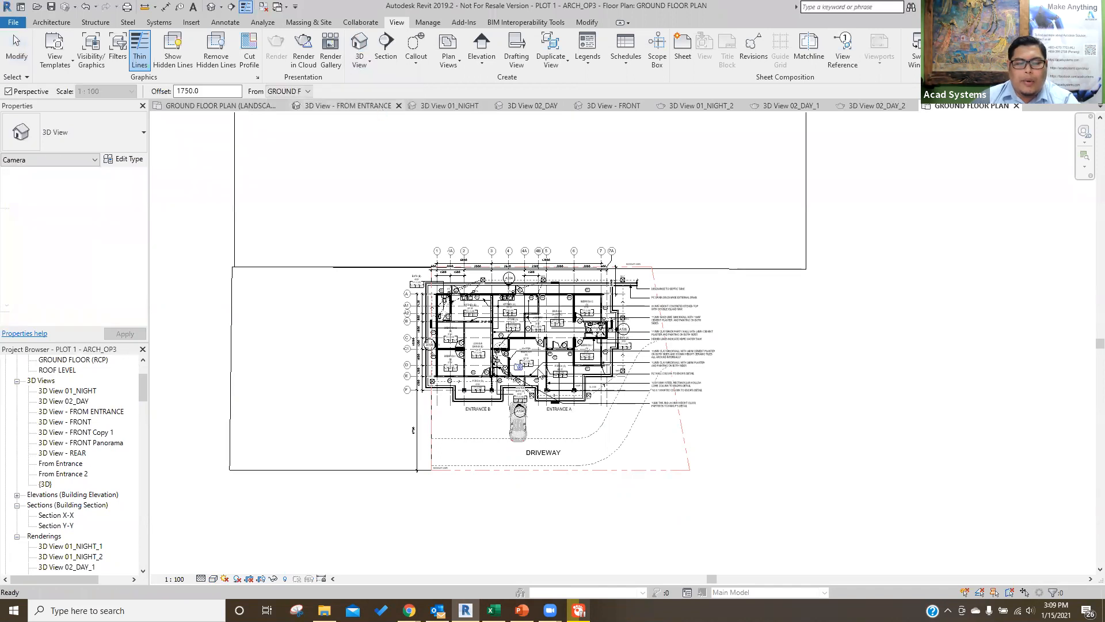
click(681, 463)
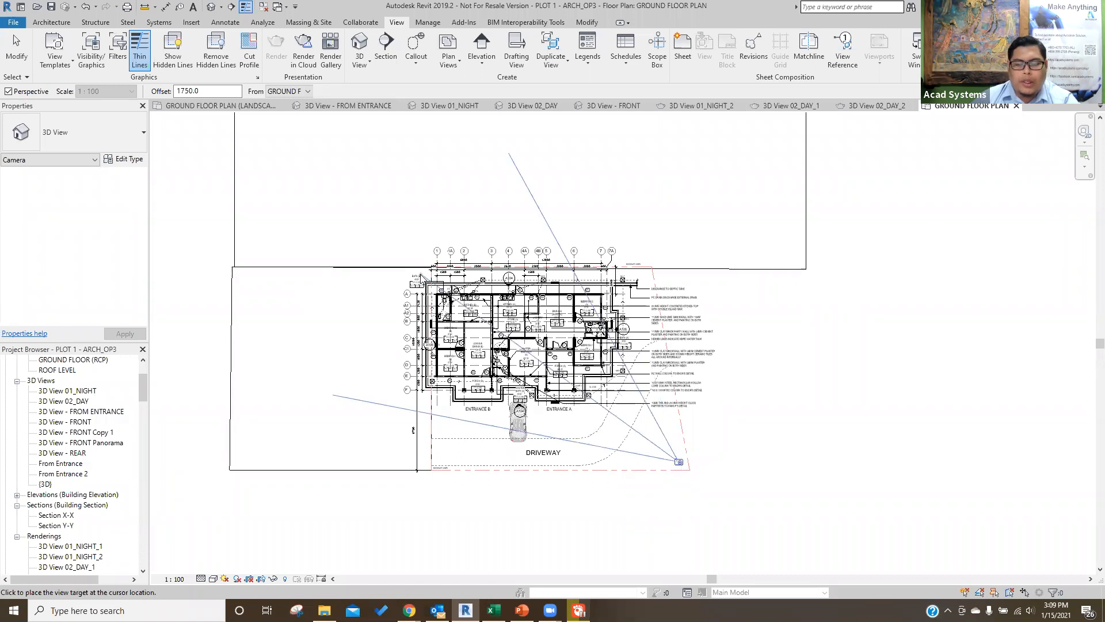
click(363, 213)
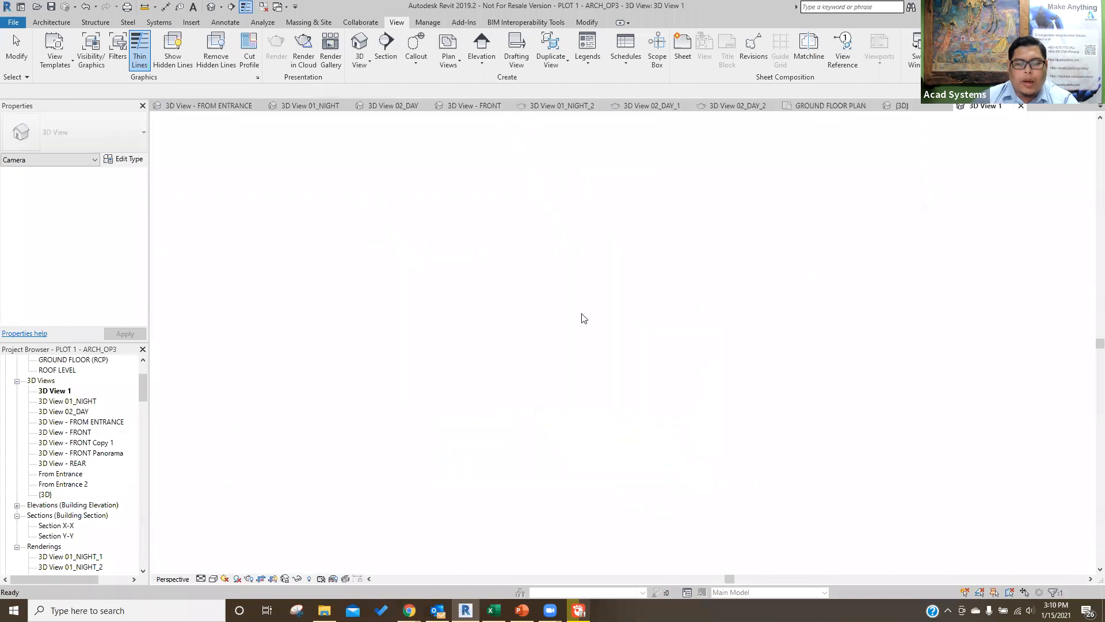
Widen the new camera view's crop region on both sides to fit the whole house, and raise its lower edge to trim the foreground.
scroll(587, 333, down, 3)
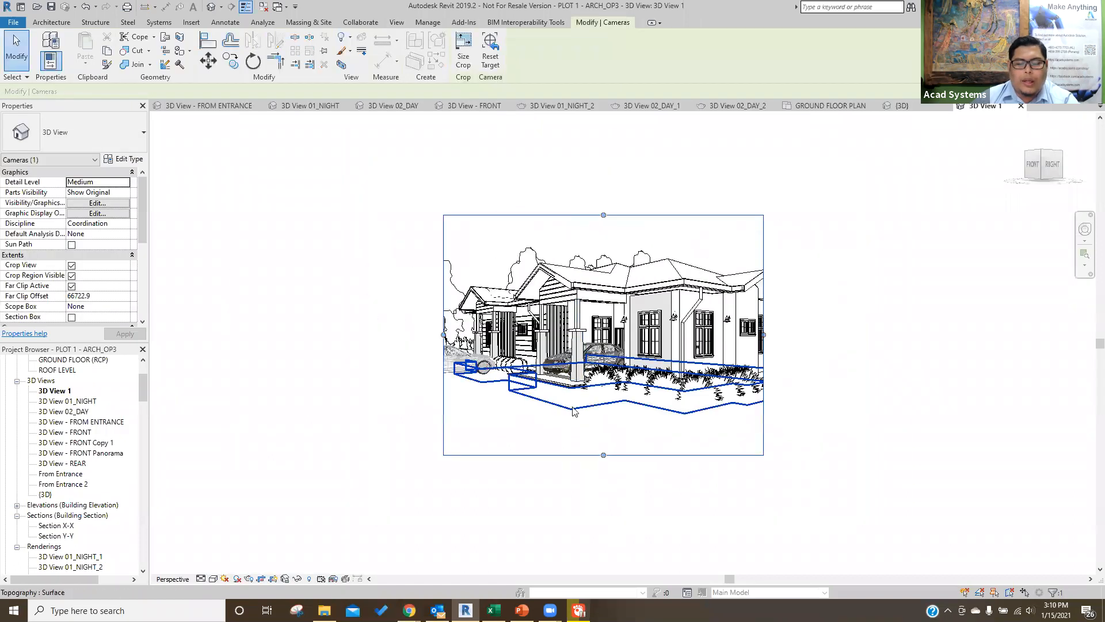
drag(443, 334, 406, 334)
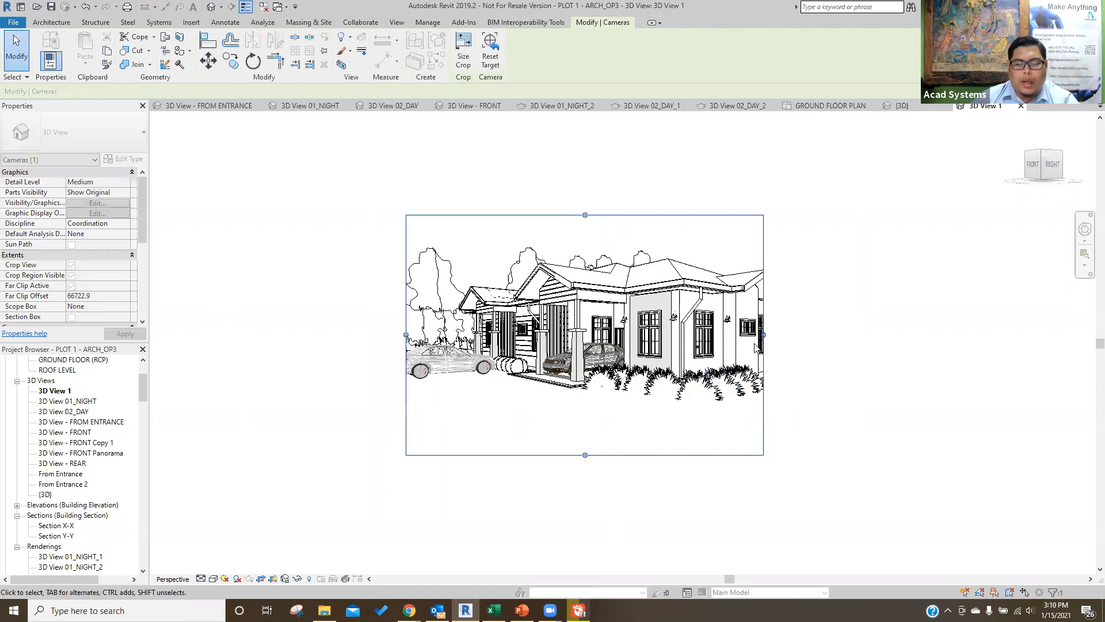
drag(763, 334, 835, 335)
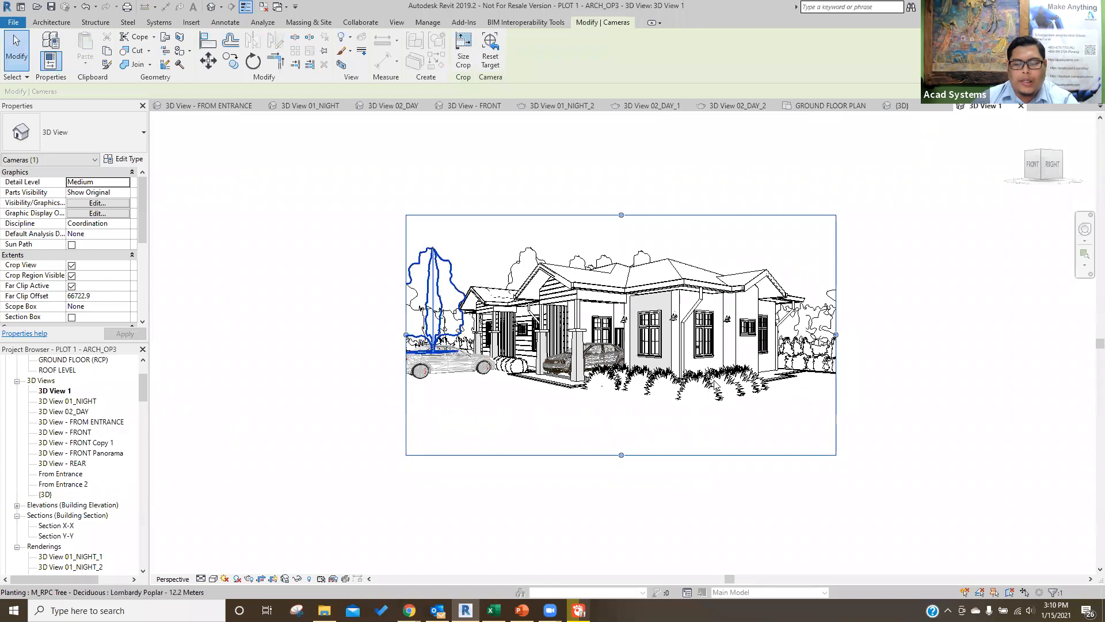
drag(620, 454, 619, 412)
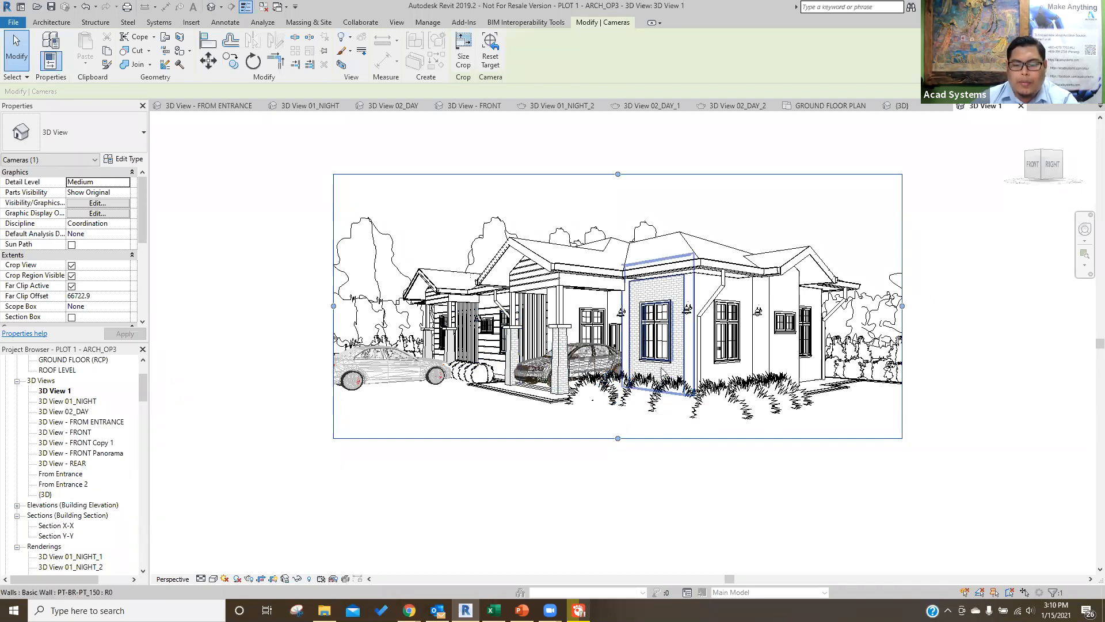
Raise the upper edge of the camera view's crop region slightly and extend its left side past the parked car.
middle_drag(947, 348, 978, 364)
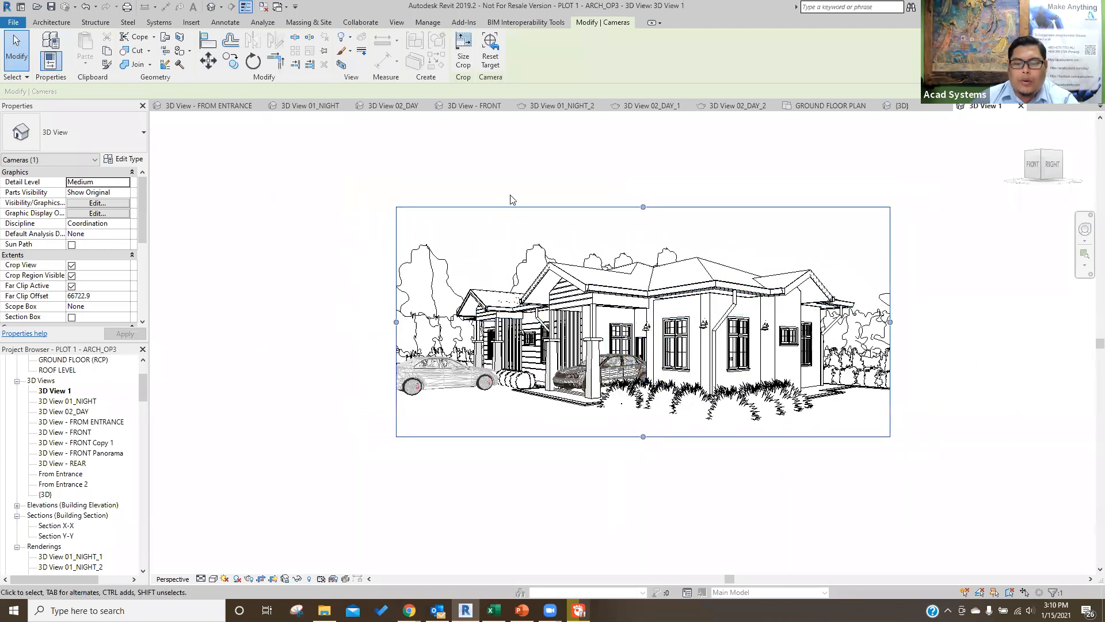
drag(643, 207, 643, 201)
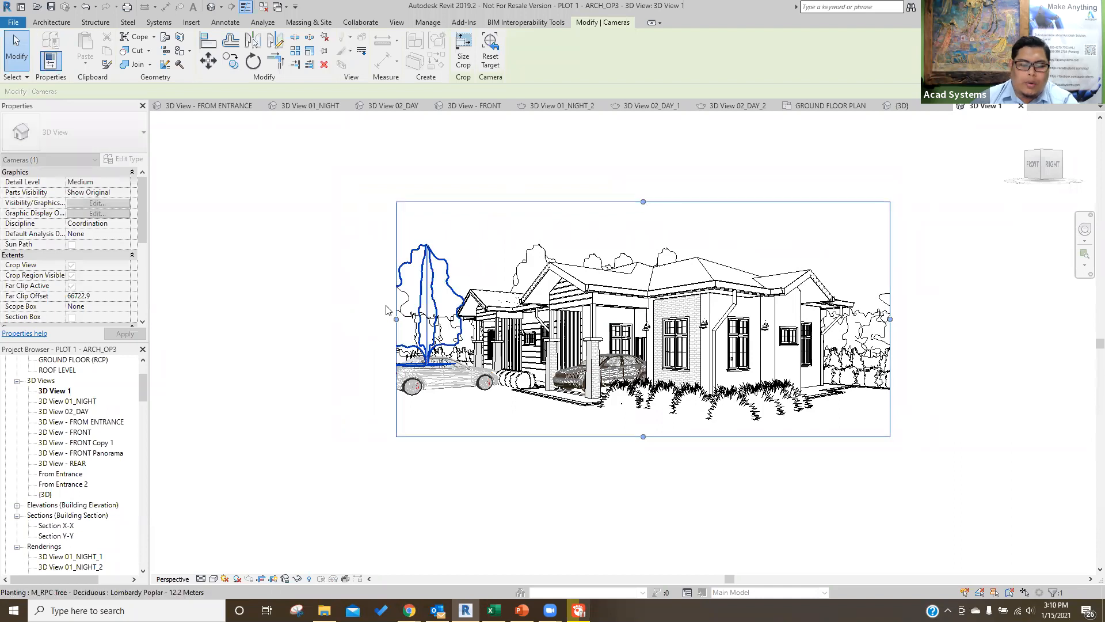
drag(396, 318, 376, 319)
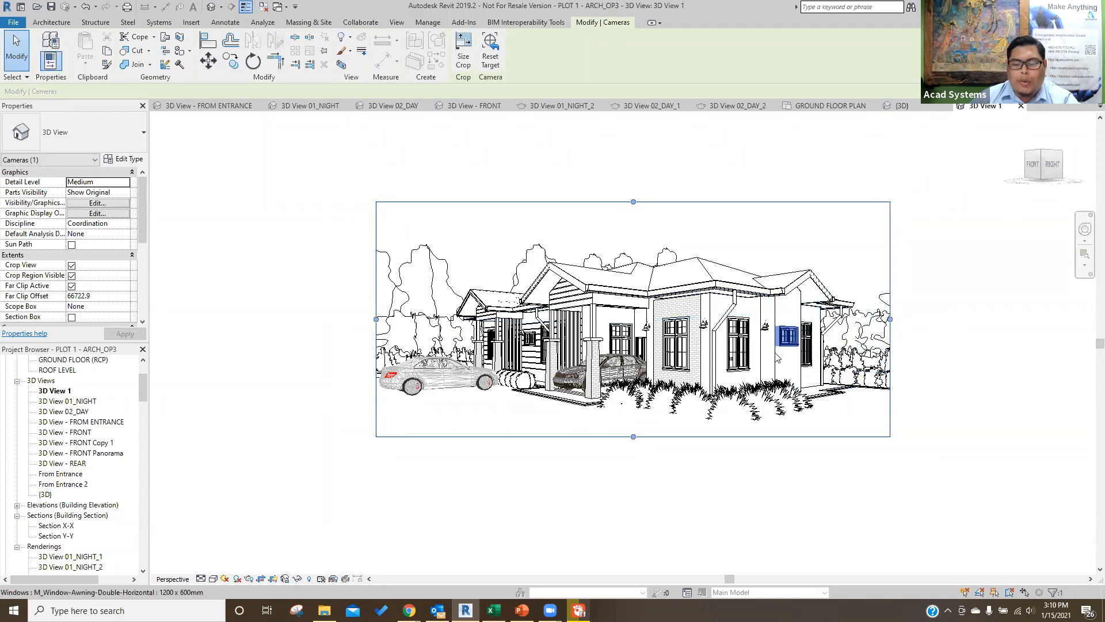
scroll(692, 339, up, 3)
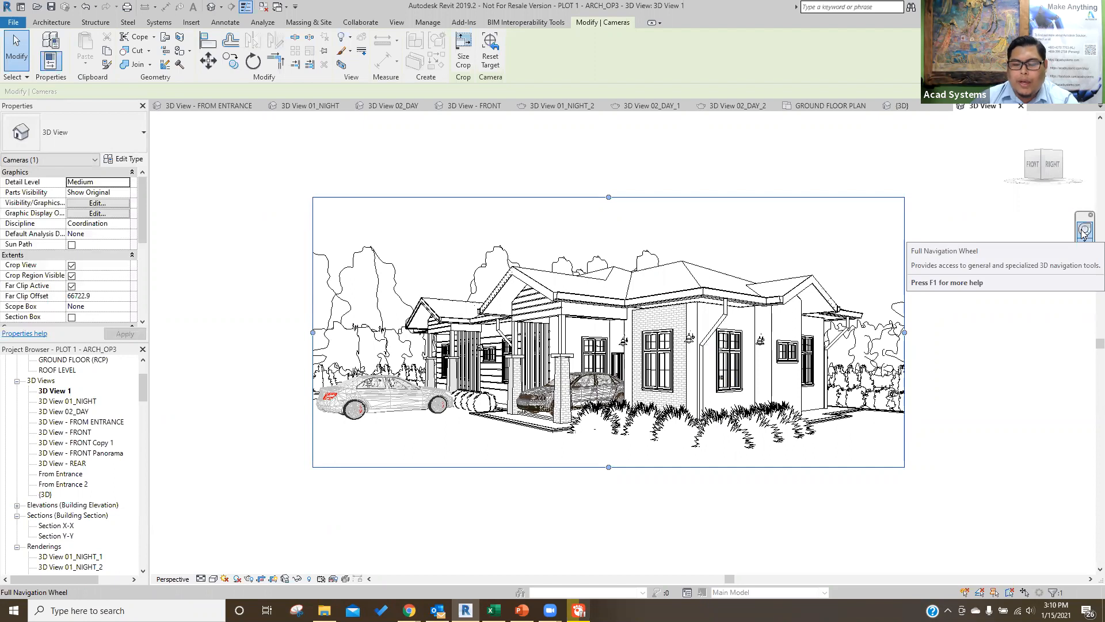
Adjust the camera's viewpoint slightly with the full navigation wheel, keeping the house's front and right side in frame.
click(1084, 231)
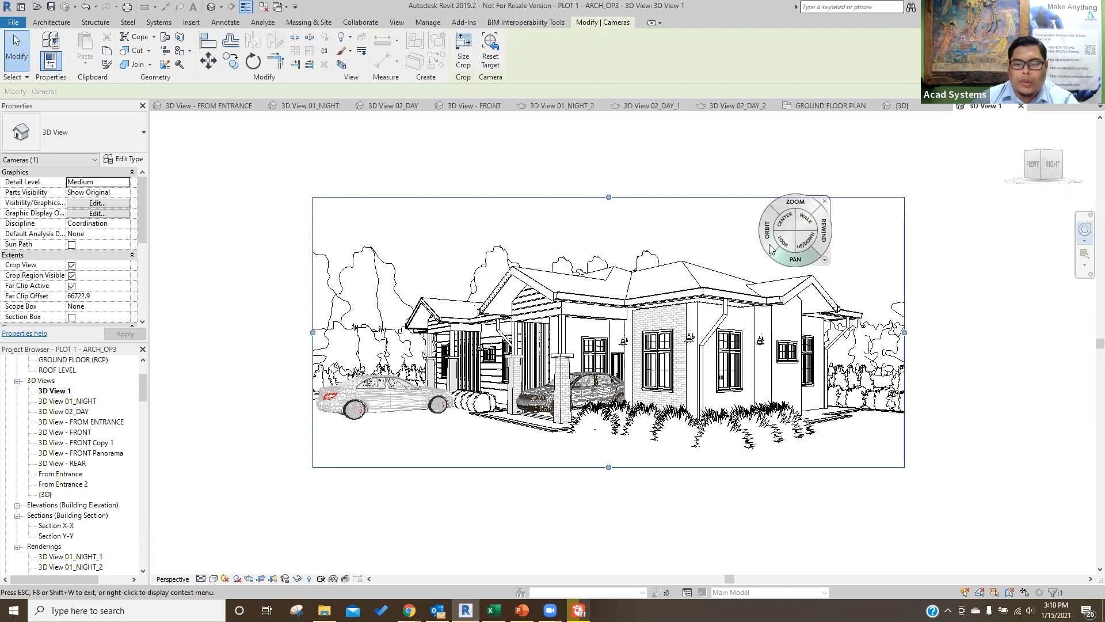
mouse_move(768, 243)
mouse_down()
mouse_move(809, 256)
mouse_move(787, 254)
mouse_move(792, 224)
mouse_move(788, 239)
mouse_move(767, 207)
mouse_move(792, 214)
mouse_move(763, 209)
mouse_move(778, 240)
mouse_move(770, 282)
mouse_move(732, 273)
mouse_move(772, 249)
mouse_up()
mouse_move(776, 246)
mouse_down()
mouse_move(622, 481)
mouse_move(599, 483)
mouse_move(593, 451)
mouse_move(499, 451)
mouse_move(675, 469)
mouse_move(660, 523)
mouse_move(681, 518)
mouse_move(698, 506)
mouse_move(693, 466)
mouse_move(622, 407)
mouse_move(590, 470)
mouse_move(619, 411)
mouse_up()
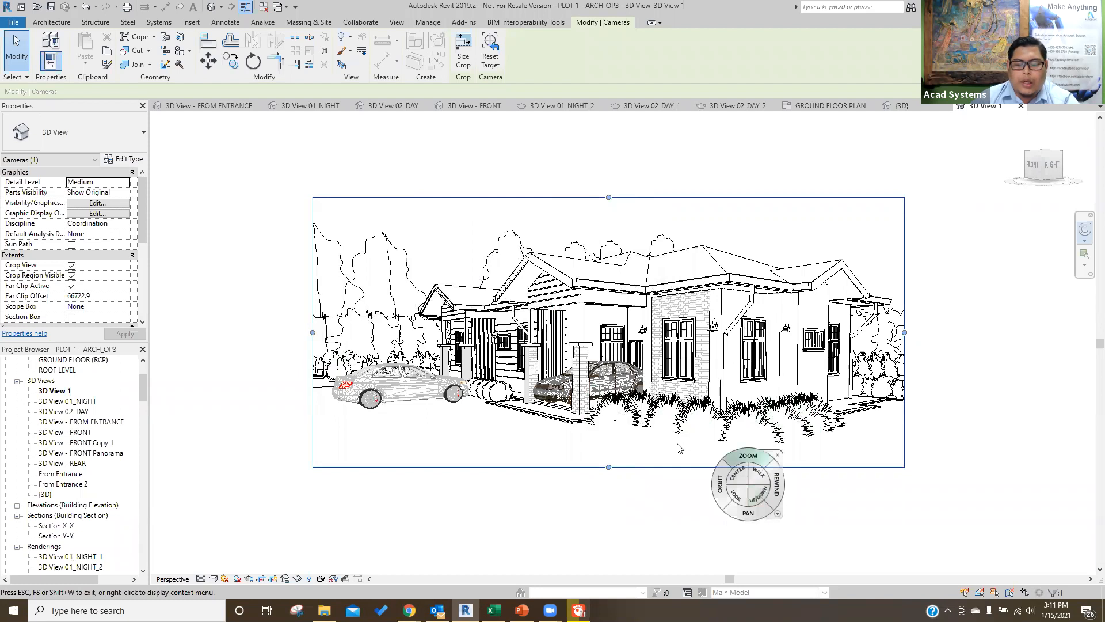
drag(694, 475, 671, 499)
key(Escape)
Trim the crop region's left side into the parked car and set its upper edge just above the trees.
drag(609, 196, 608, 188)
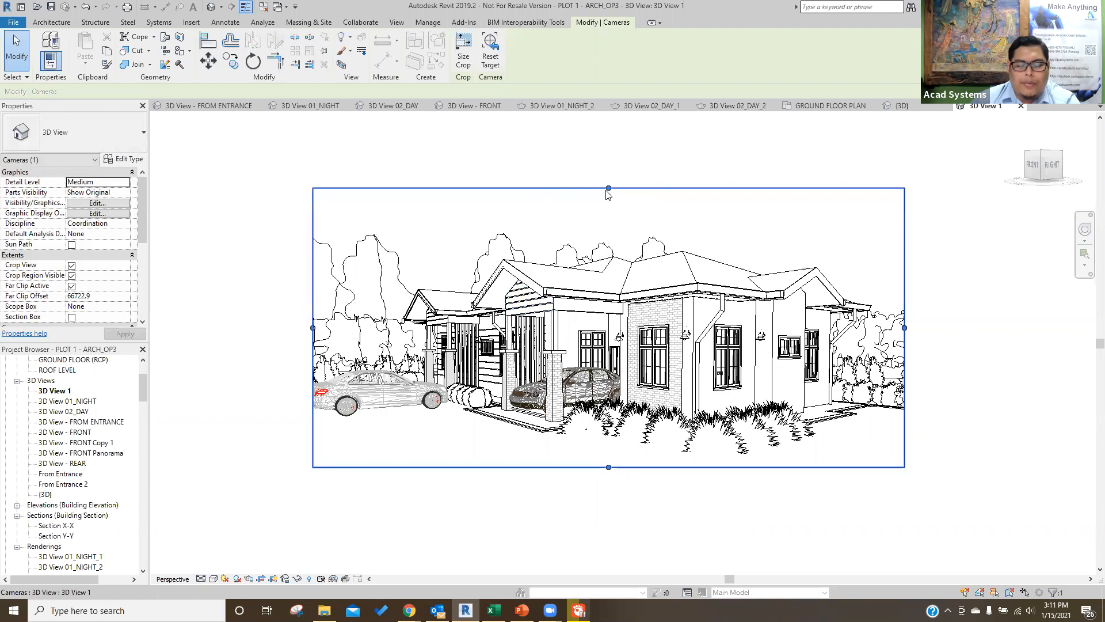
scroll(573, 218, up, 1)
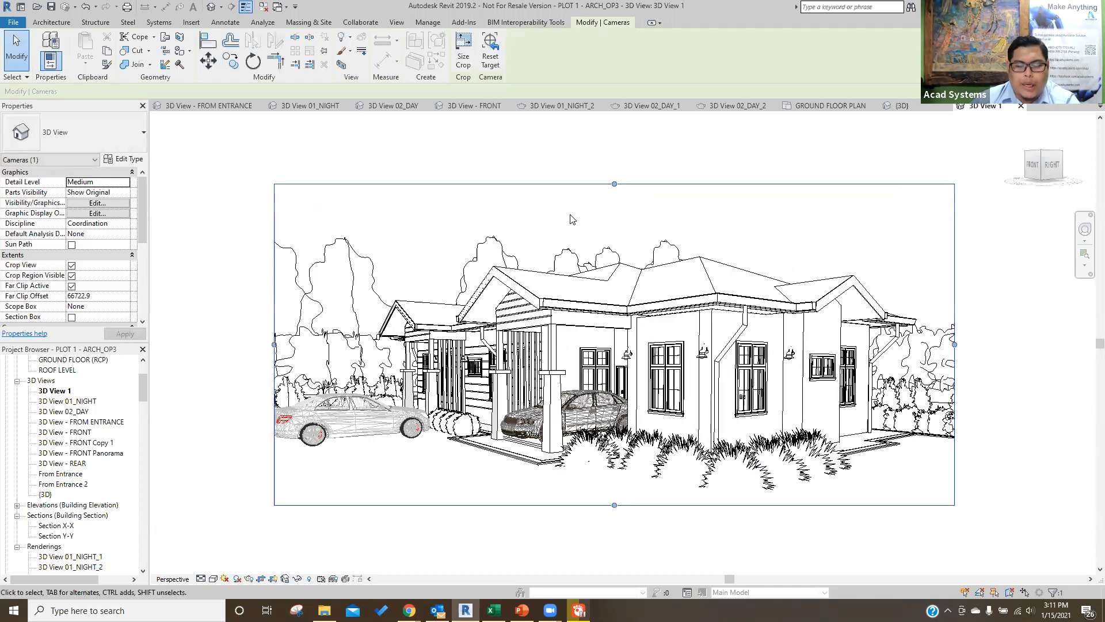
drag(310, 350, 306, 346)
drag(629, 186, 584, 222)
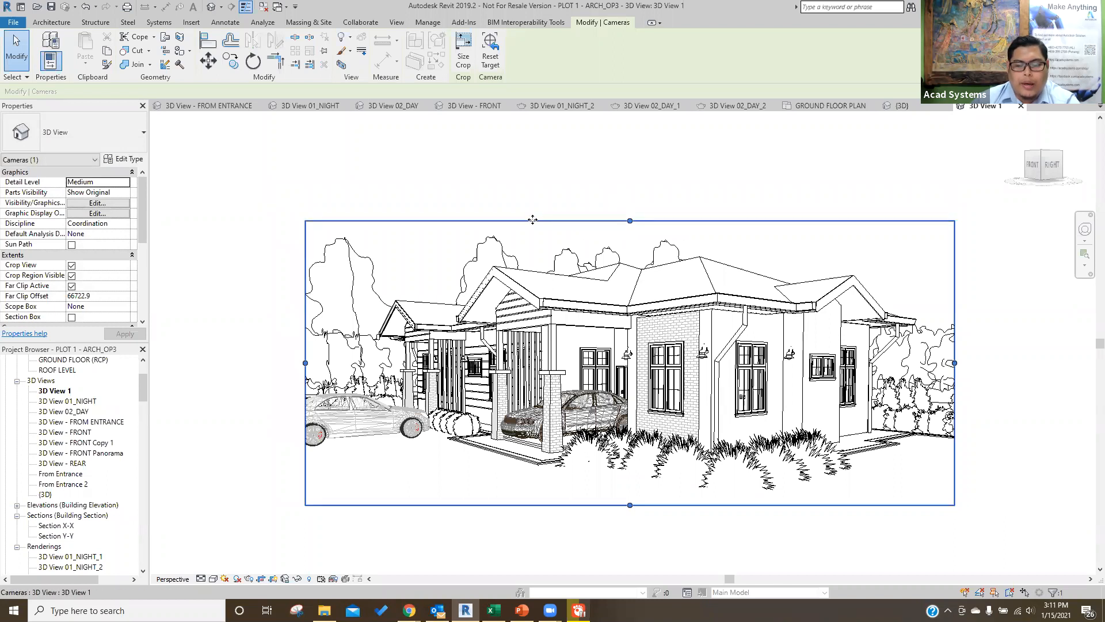
Size the crop region to 230 mm by 90 mm by field of view, and raise its lower edge into the shrubs and its upper edge slightly.
click(461, 61)
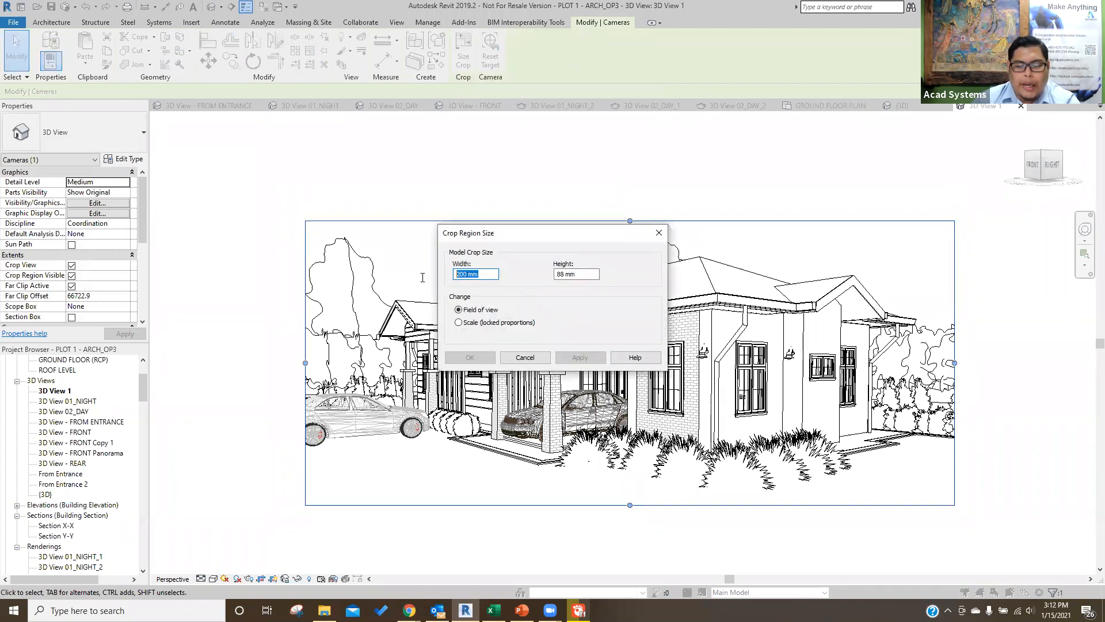
drag(591, 271, 510, 281)
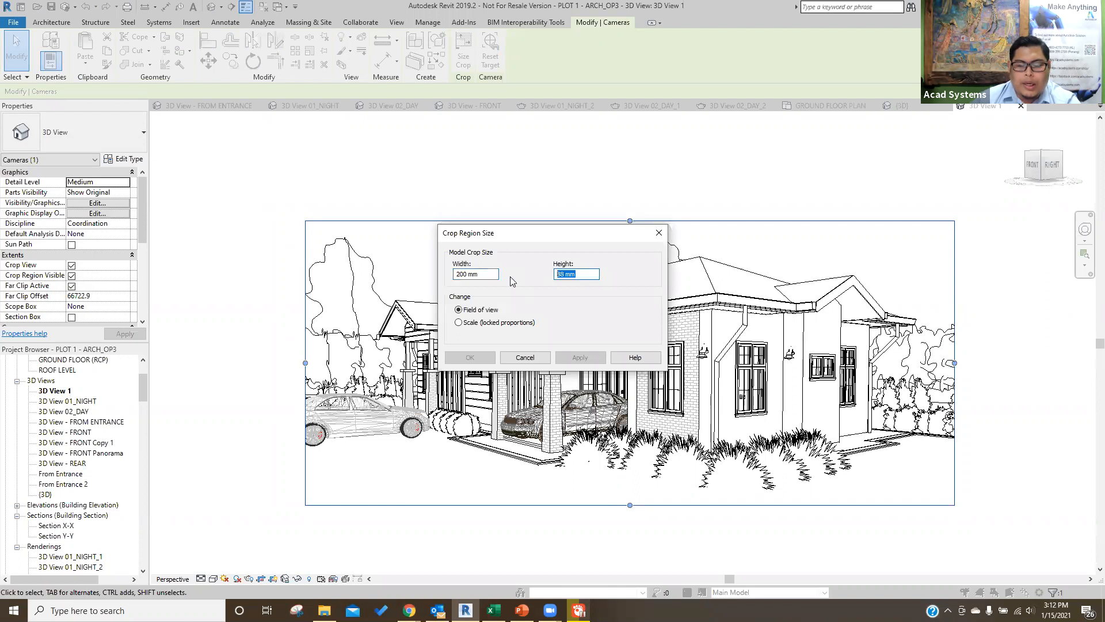
text(90)
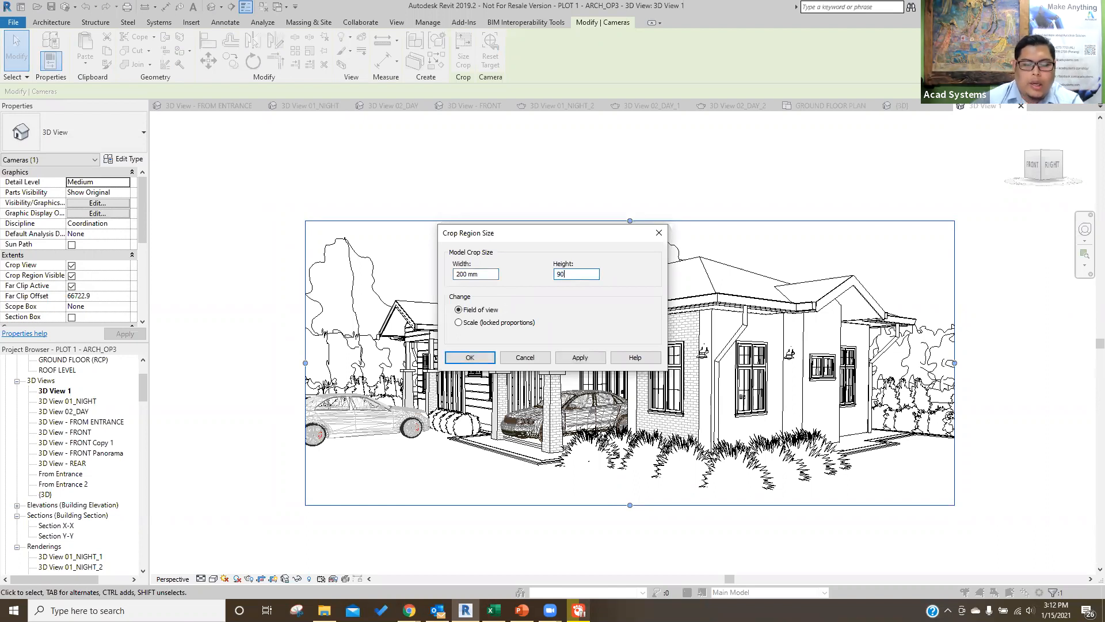
click(488, 274)
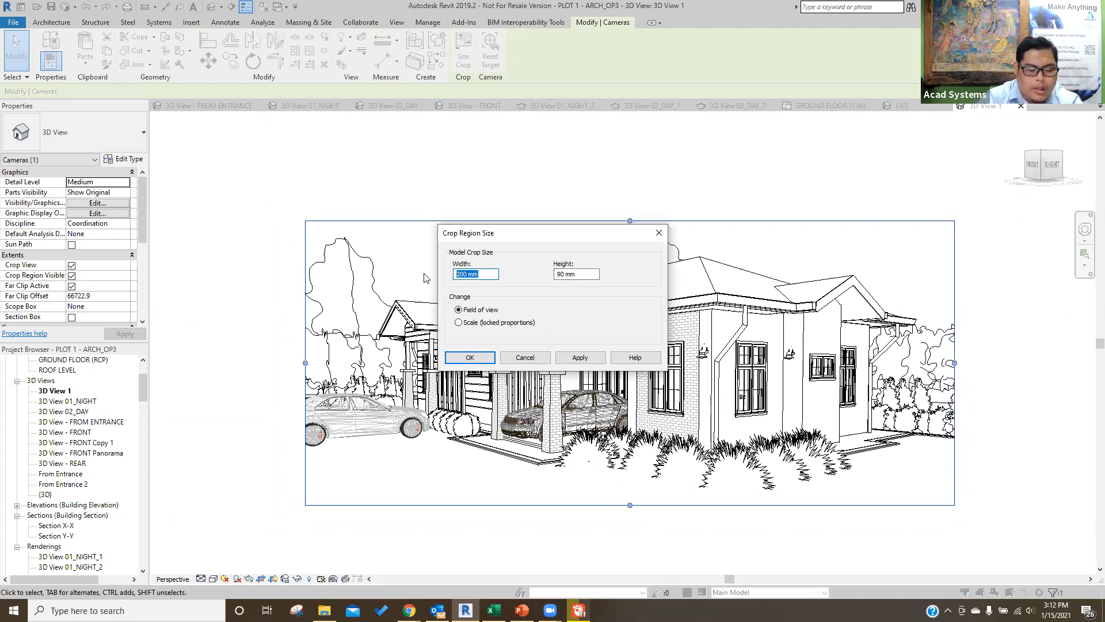
text(230)
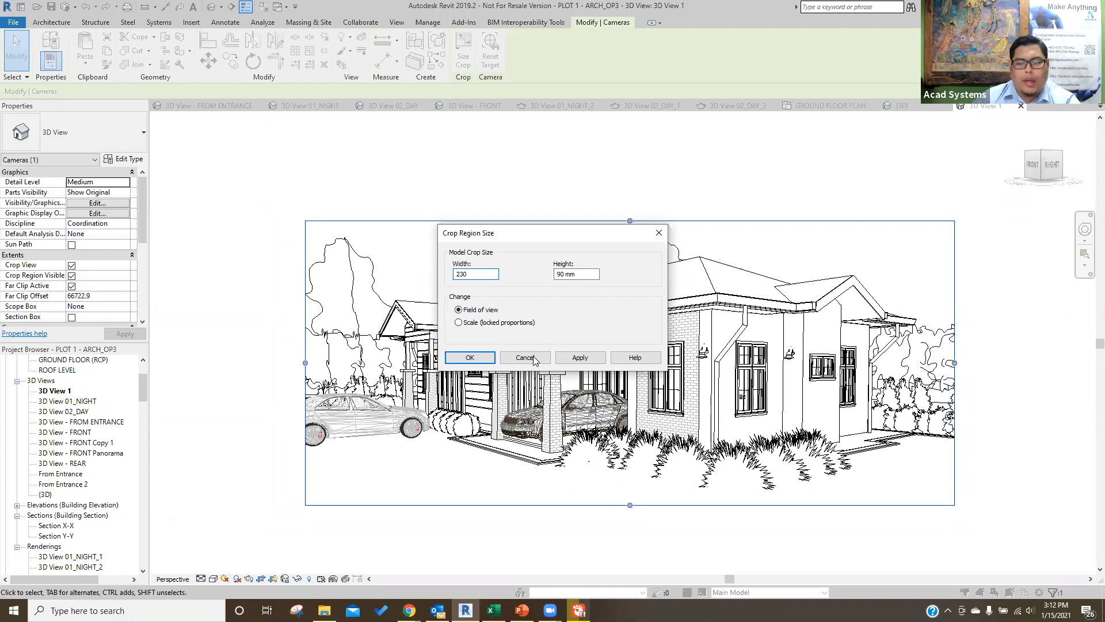
click(577, 355)
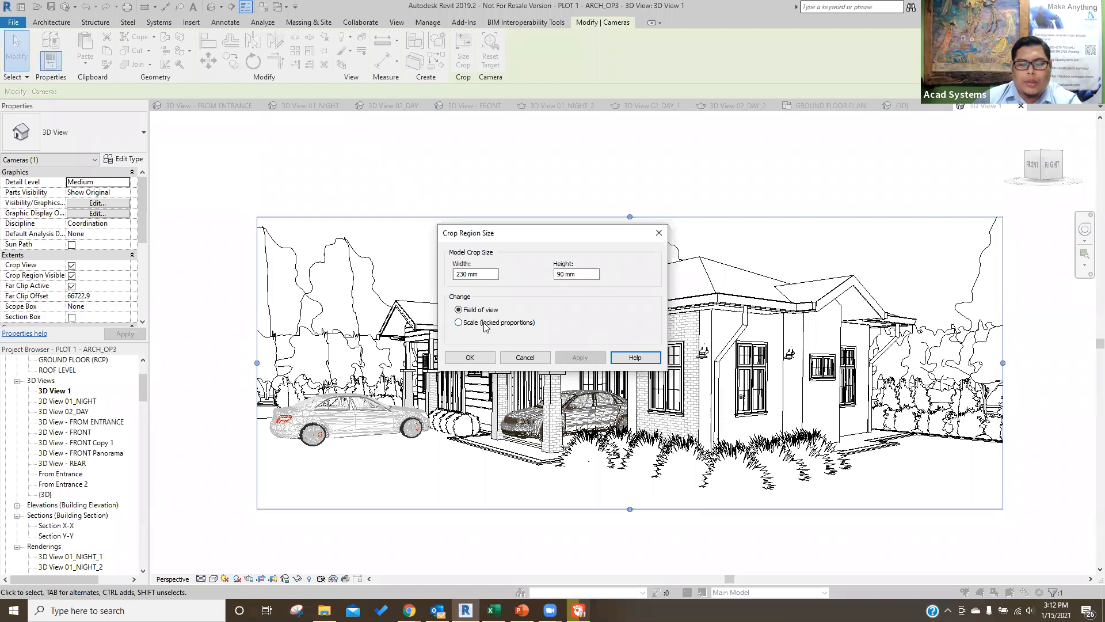
click(458, 354)
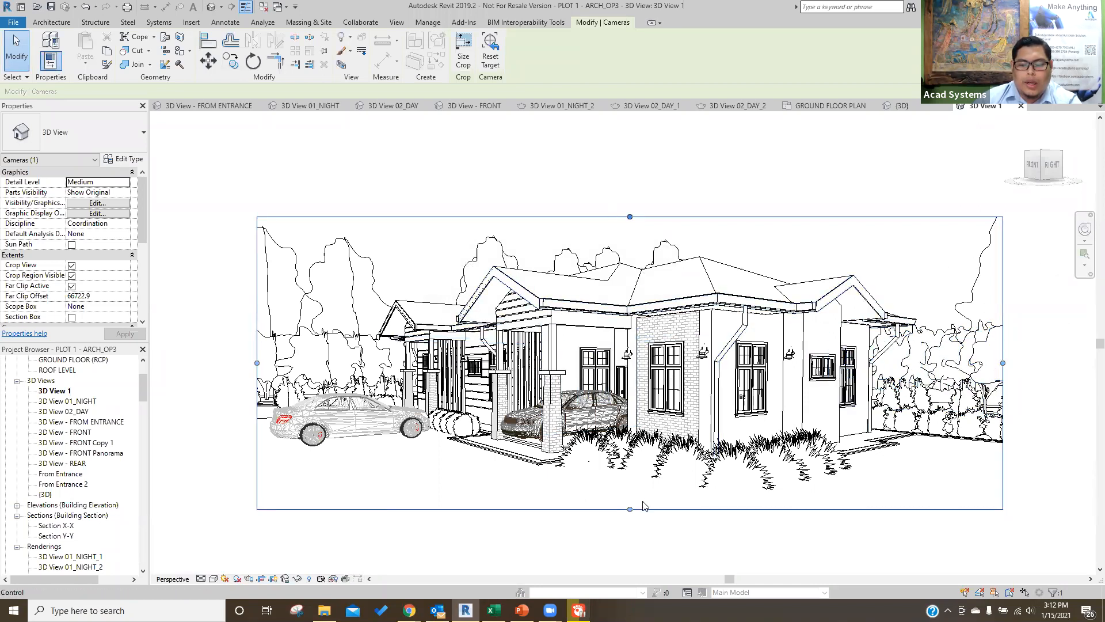
drag(629, 508, 630, 476)
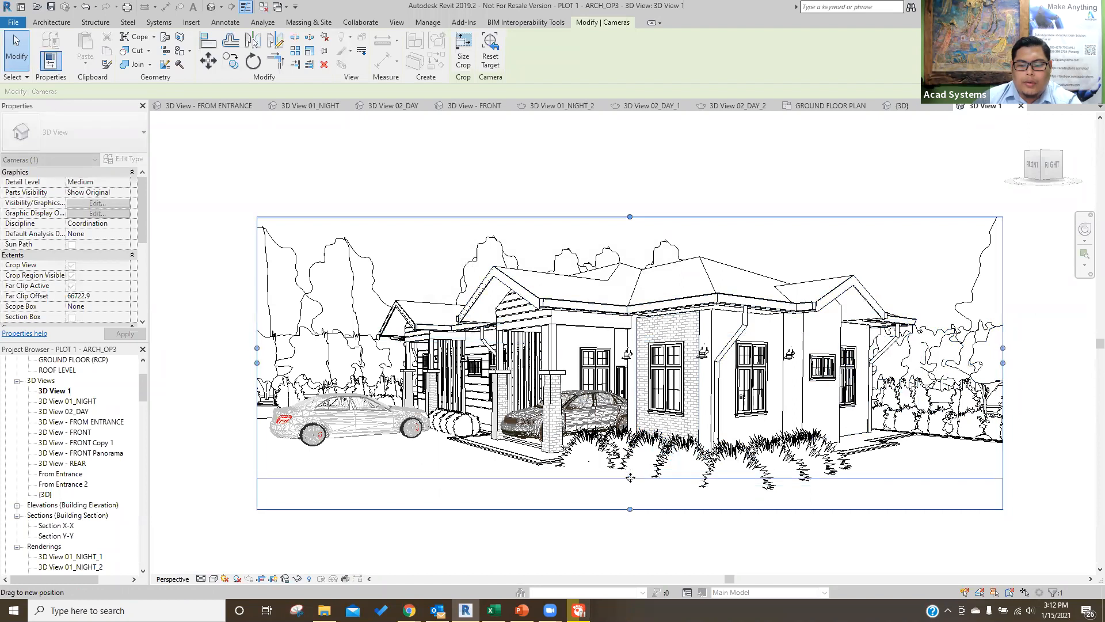
drag(627, 217, 625, 204)
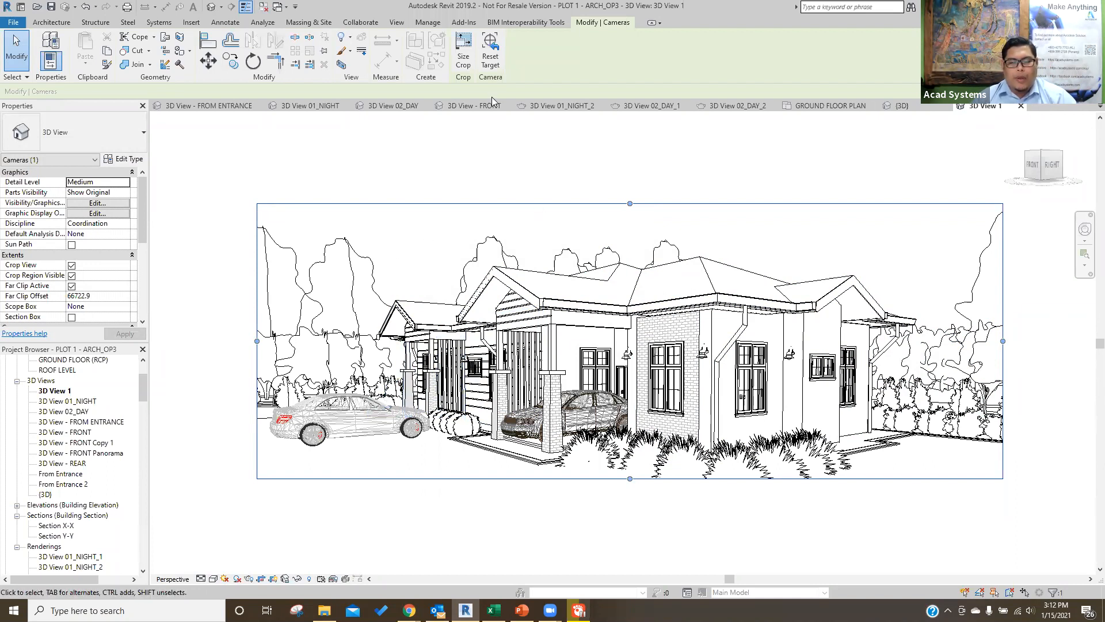
Turn on the sun path in the {3D} view, using the specified project location, date and time.
click(902, 105)
scroll(485, 378, down, 3)
mouse_move(575, 420)
shift+middle_down()
mouse_move(586, 426)
mouse_move(488, 433)
shift+middle_up()
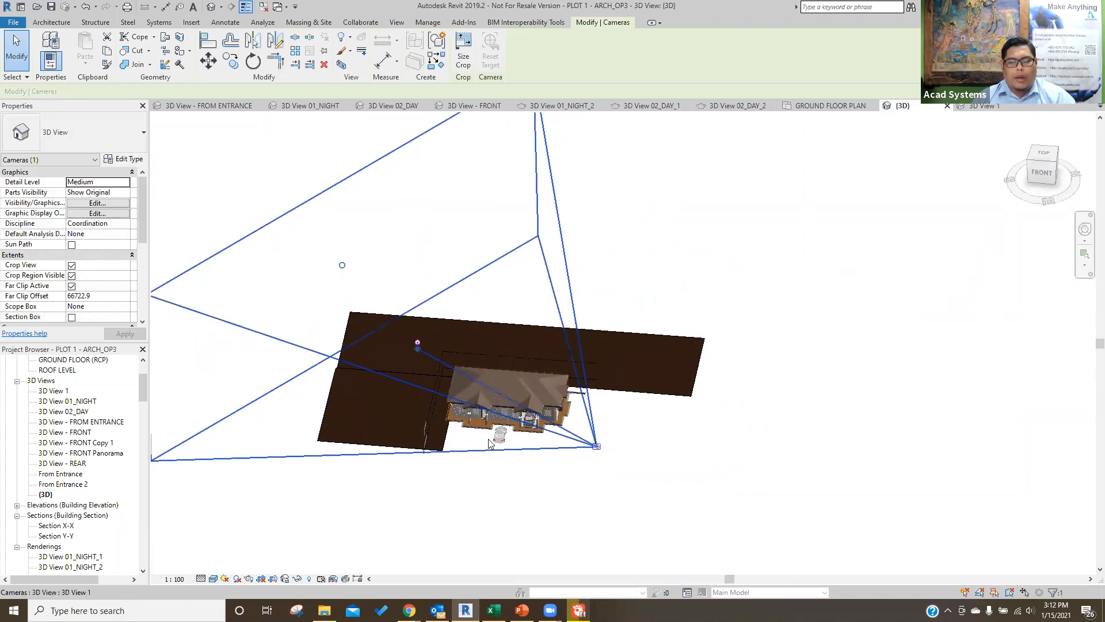
click(225, 579)
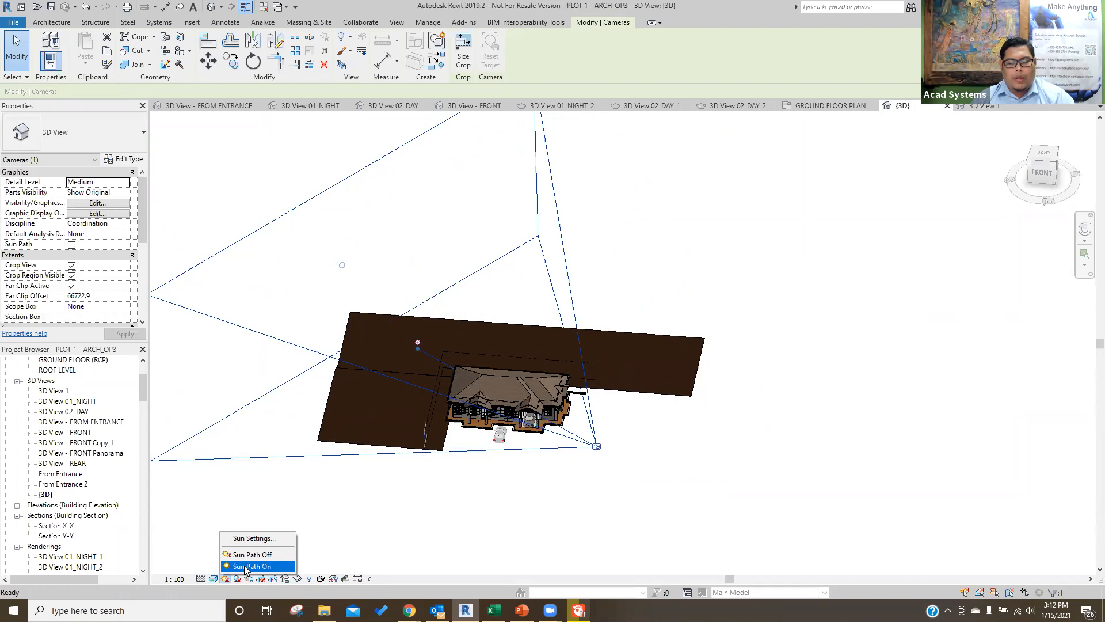
click(246, 566)
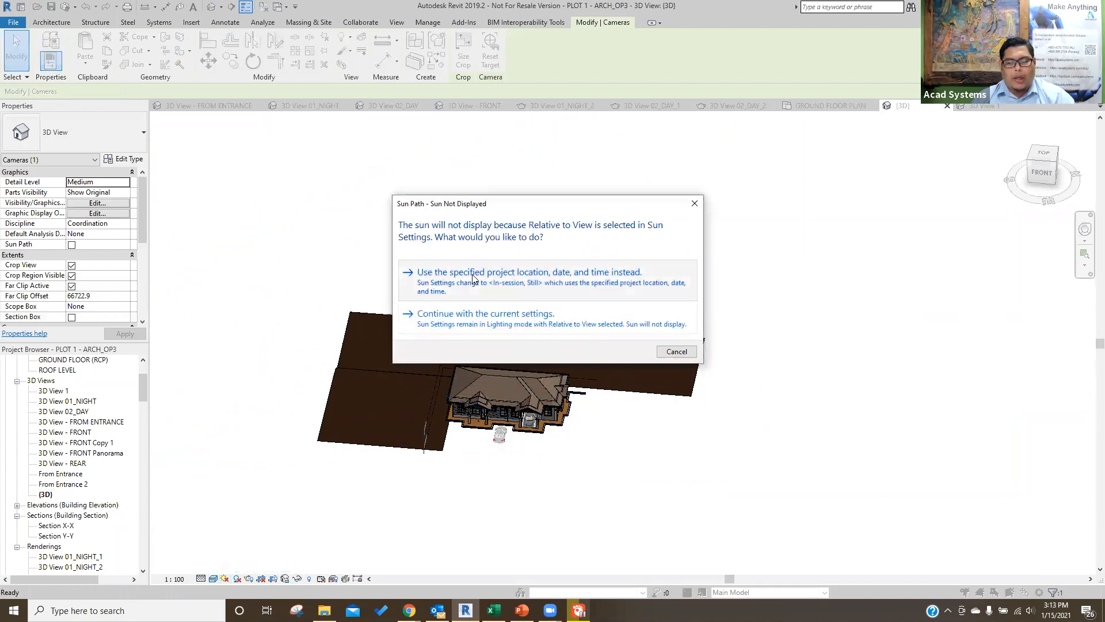
click(473, 277)
key(Escape)
Display the {3D} view in Hidden Line style with shadows on, seen from an angle showing the whole sun path.
shift+middle_drag(516, 433, 566, 389)
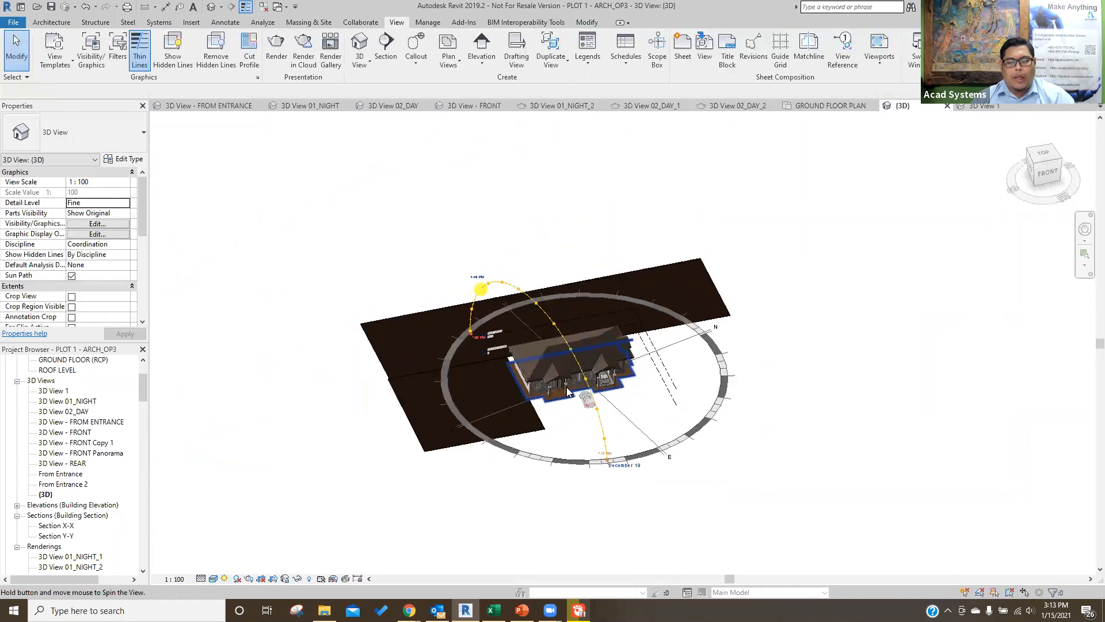
scroll(382, 257, up, 5)
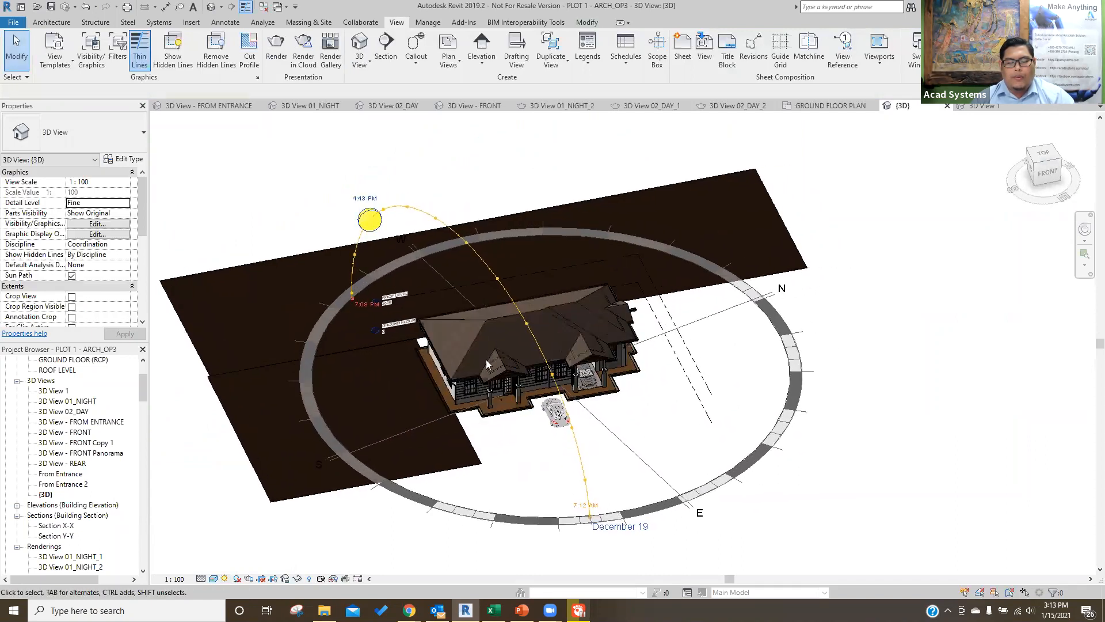
scroll(486, 363, down, 3)
shift+middle_drag(464, 388, 503, 396)
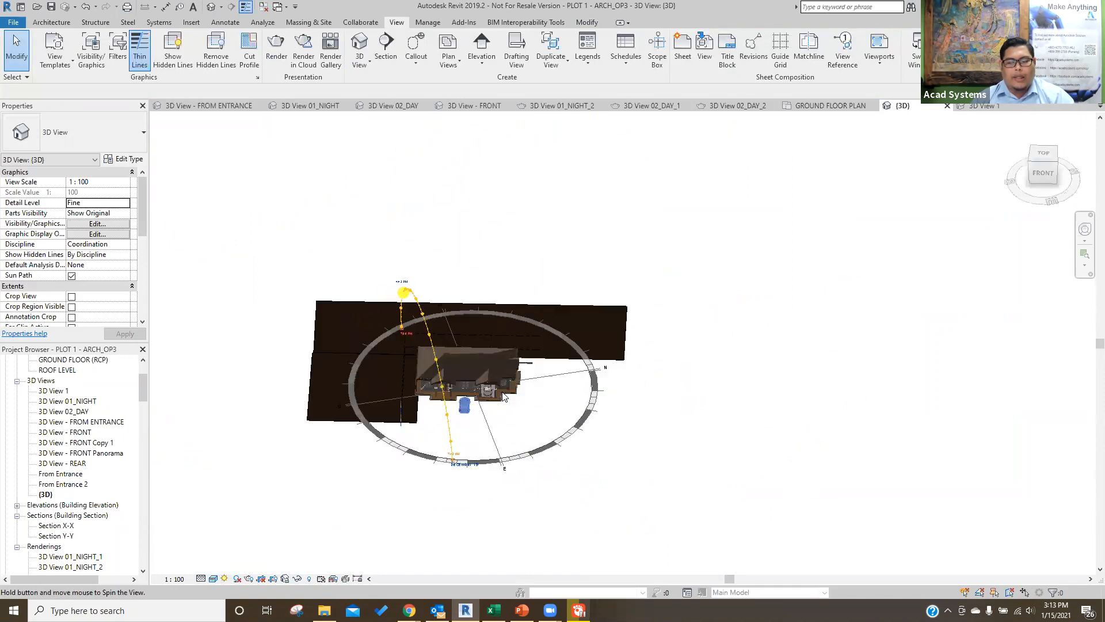
scroll(426, 393, up, 4)
shift+middle_drag(214, 579, 259, 526)
middle_drag(530, 433, 561, 412)
click(213, 578)
click(242, 519)
middle_drag(253, 582, 232, 619)
click(237, 579)
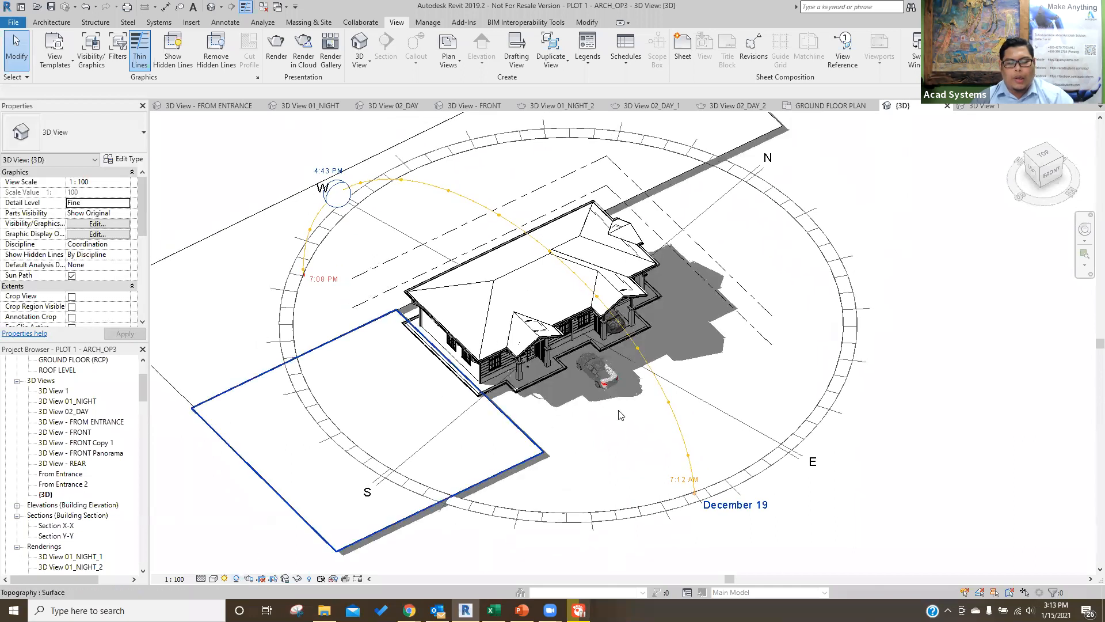
Move the sun along its path to 12:30 PM.
scroll(430, 307, down, 2)
click(357, 224)
mouse_move(356, 223)
mouse_down()
mouse_move(443, 223)
mouse_move(506, 249)
mouse_up()
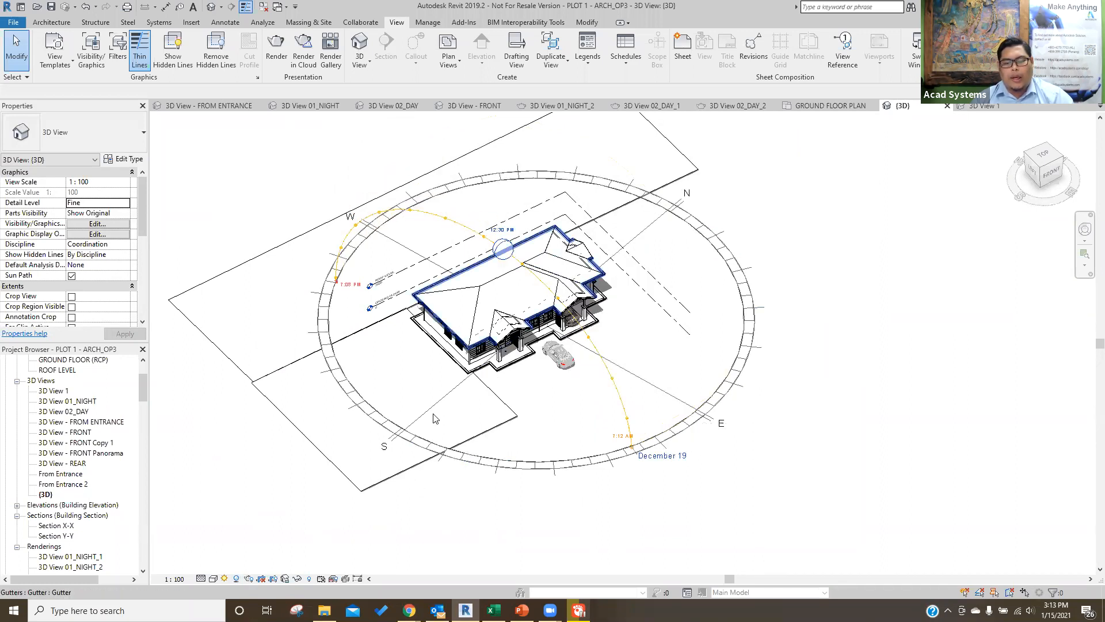
In the sun settings, open the project location and define it by Internet Mapping Service.
click(225, 578)
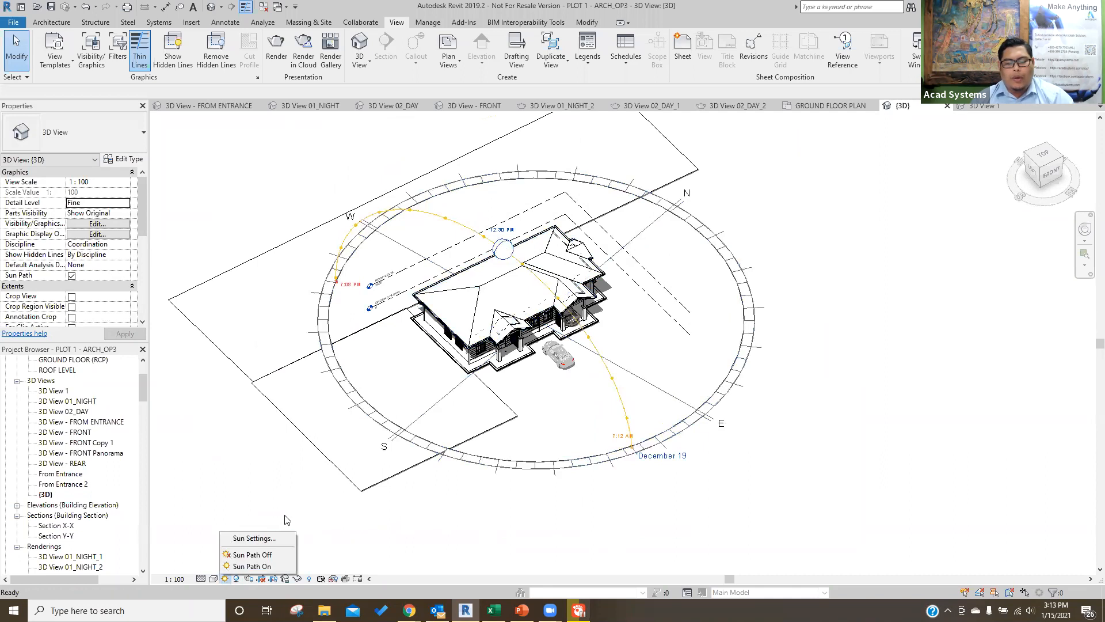
click(258, 538)
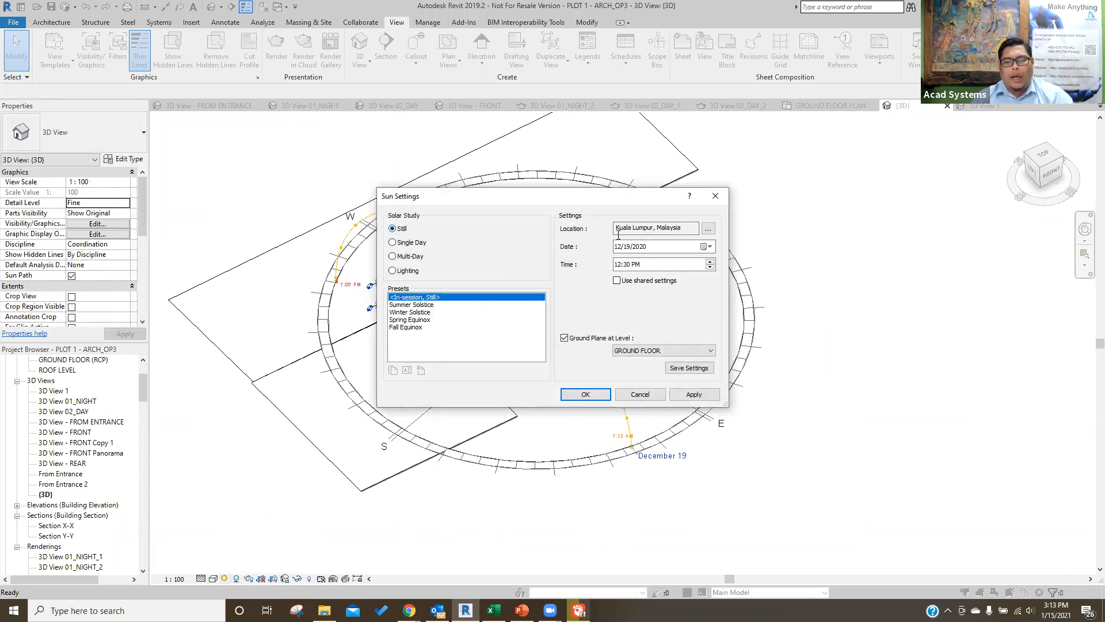
click(708, 229)
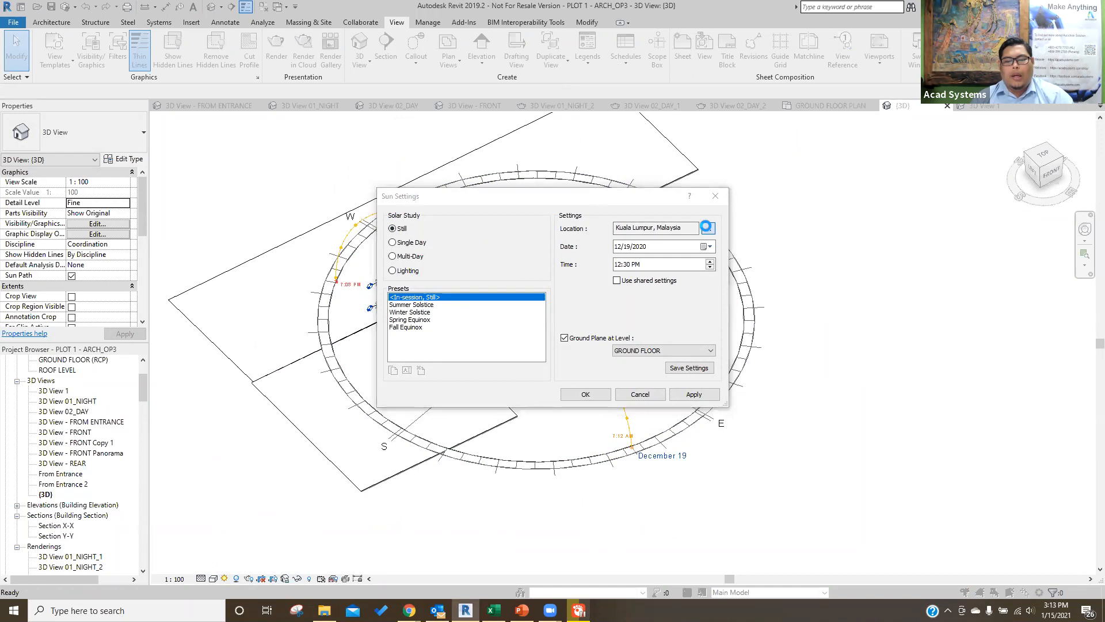
click(534, 255)
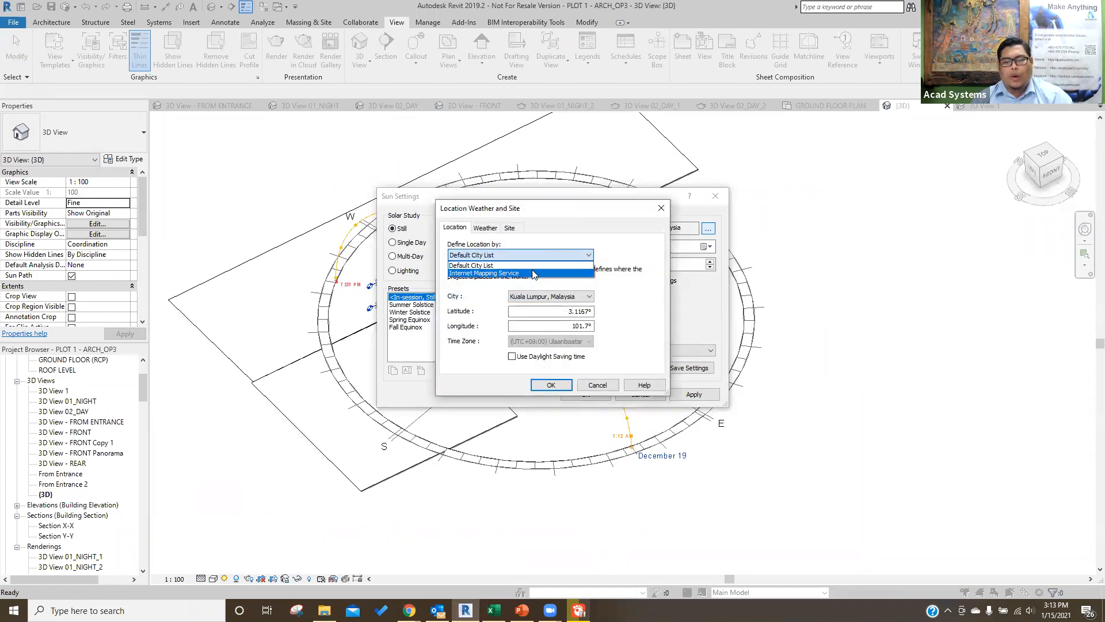
click(532, 271)
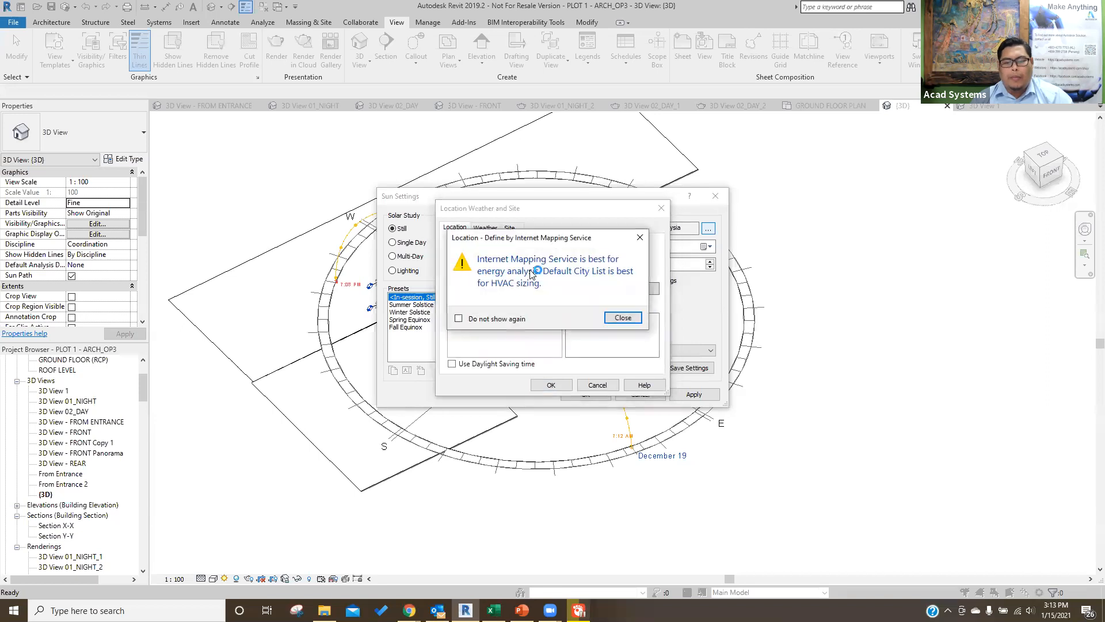
click(631, 318)
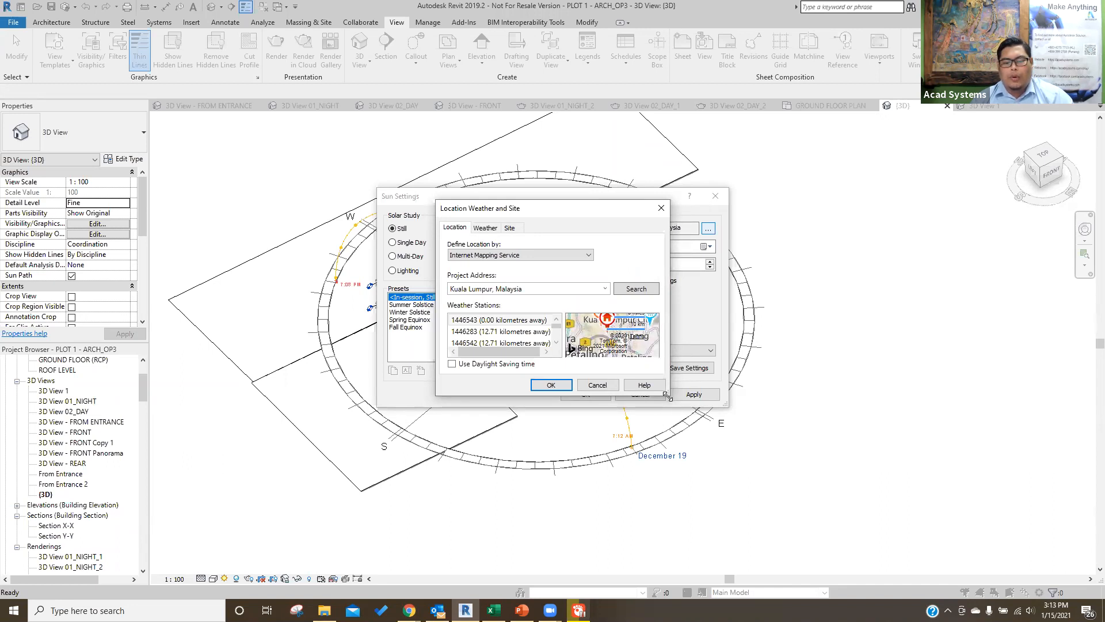
Enlarge the location map, move the project marker west to about 3.1177, 101.6845, and select the entire project address text.
drag(668, 396, 874, 545)
scroll(702, 413, up, 2)
scroll(702, 413, up, 3)
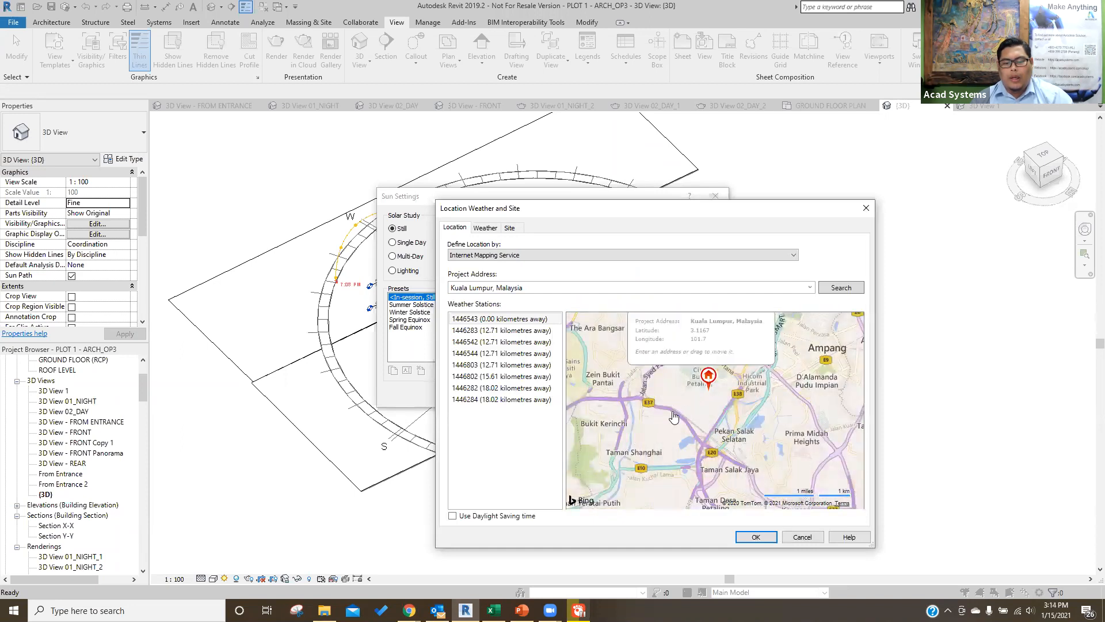
drag(707, 396, 663, 396)
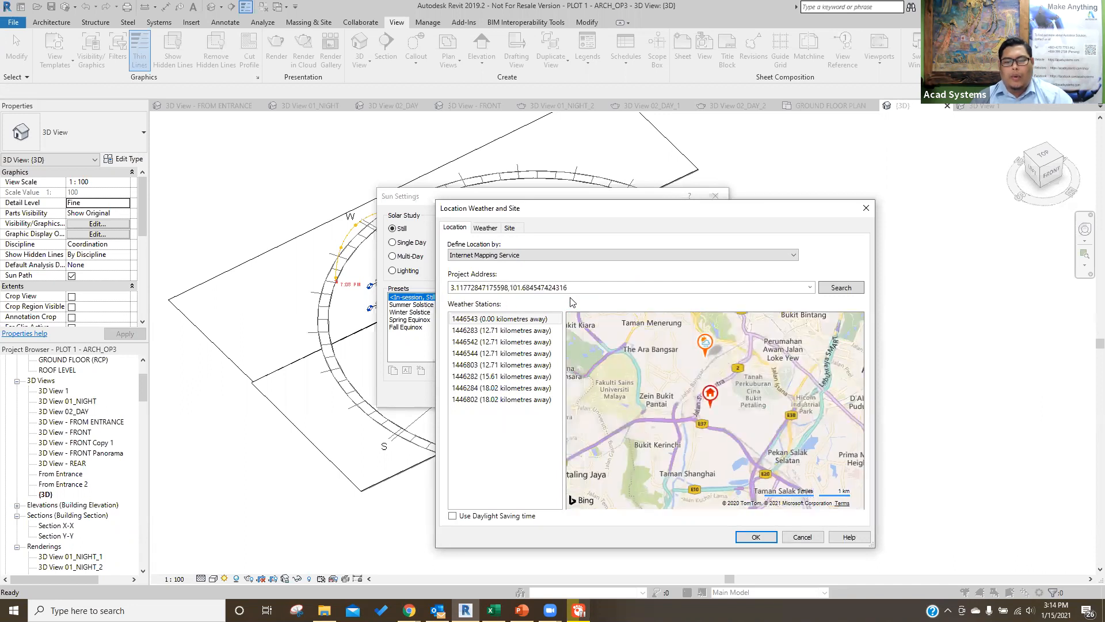
double_click(583, 289)
click(583, 290)
drag(568, 288, 450, 288)
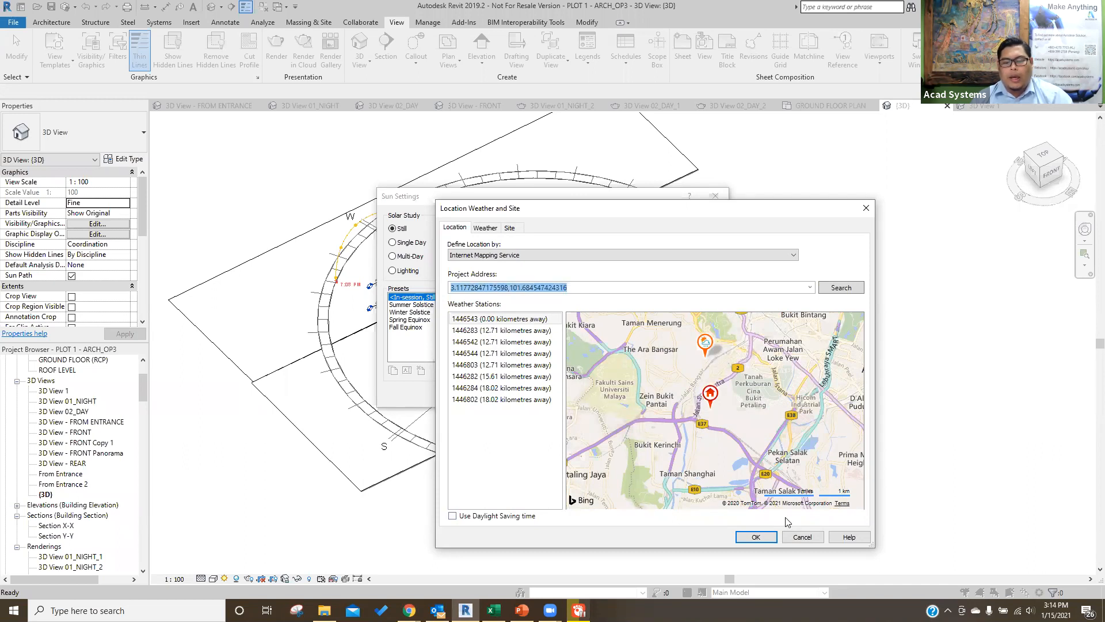
Accept the project location and apply the still sun settings.
click(770, 537)
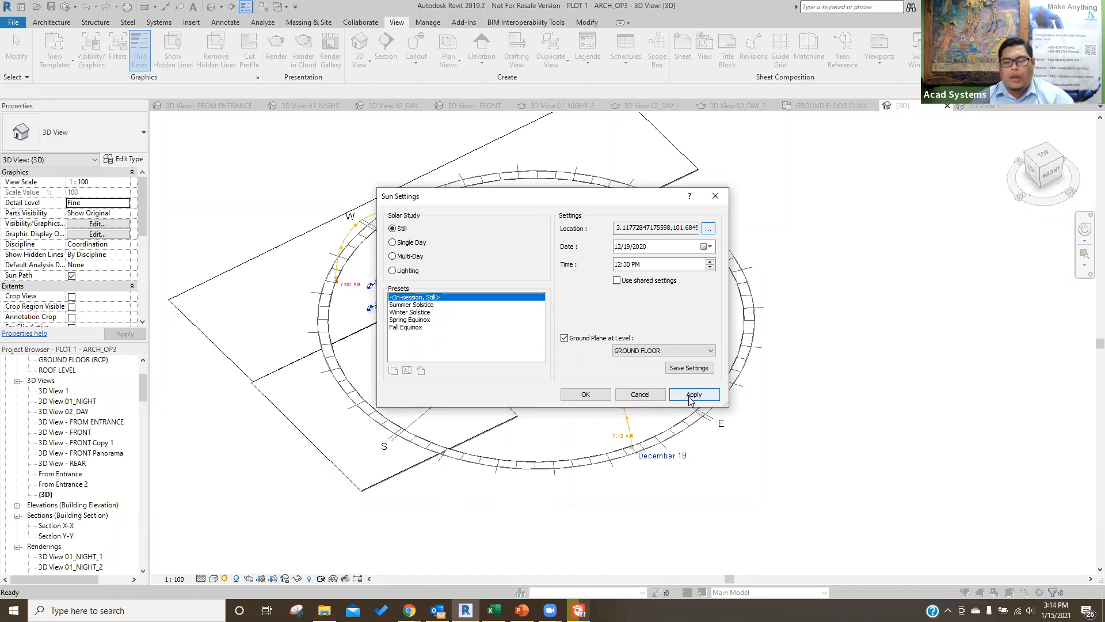
click(585, 394)
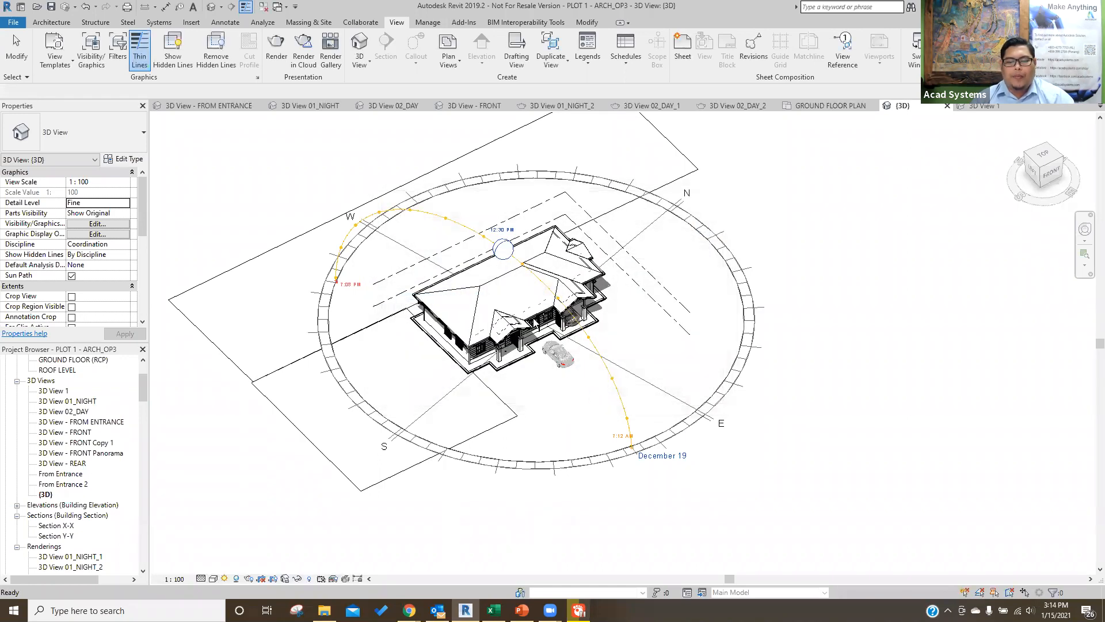
Move the sun along its path to 2:30 PM and back to 10:30 AM to compare the shadows.
scroll(503, 251, up, 2)
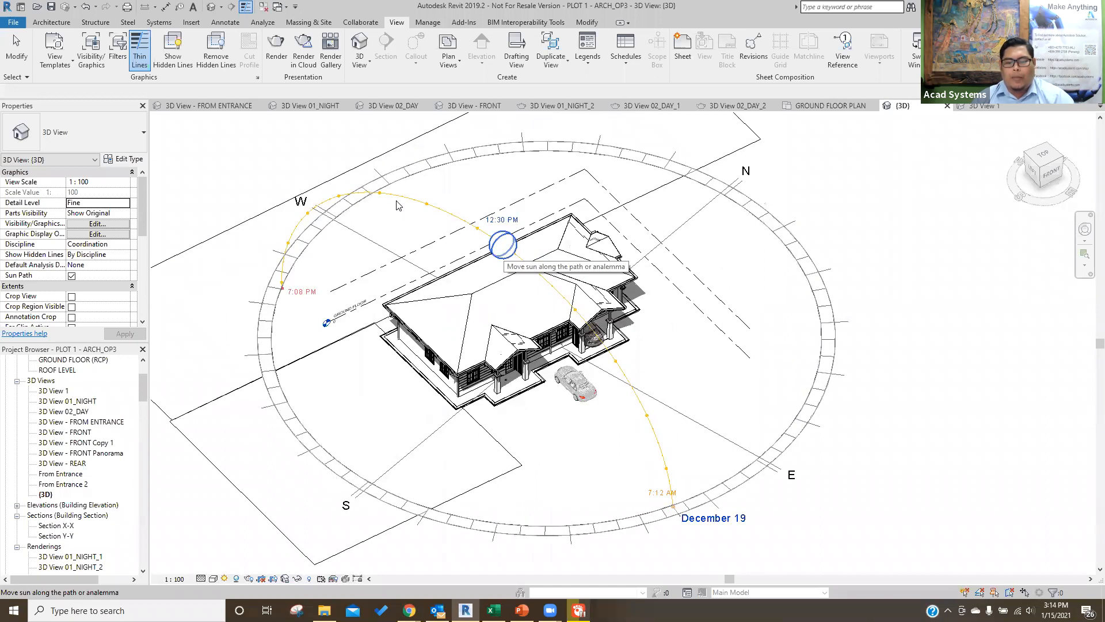
mouse_move(397, 202)
mouse_down()
mouse_move(677, 550)
mouse_move(666, 500)
mouse_move(400, 193)
mouse_up()
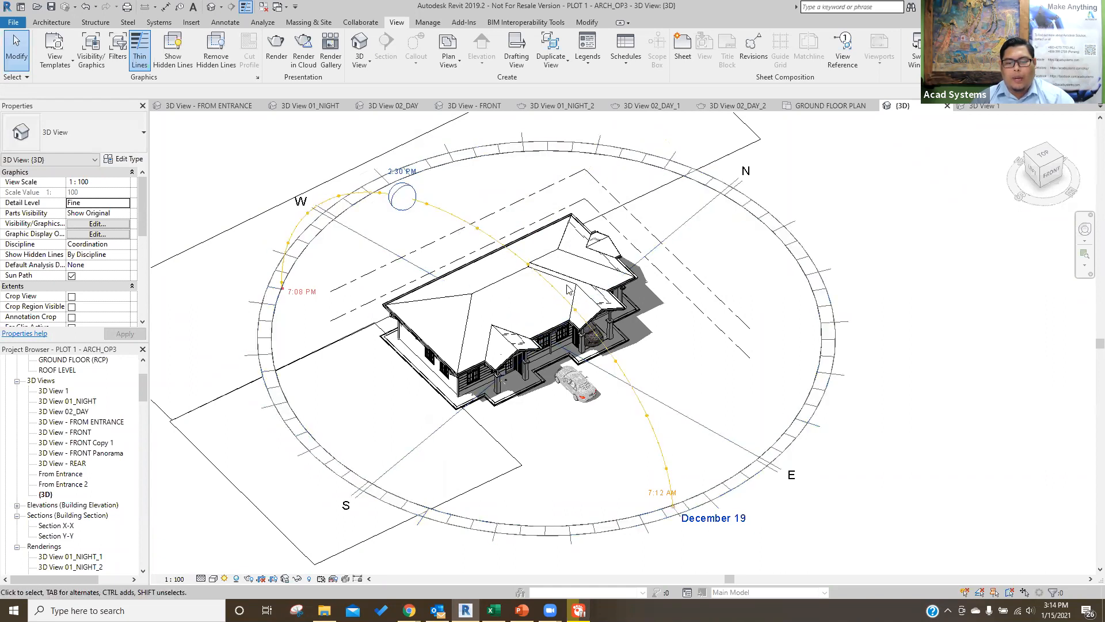
drag(567, 288, 612, 326)
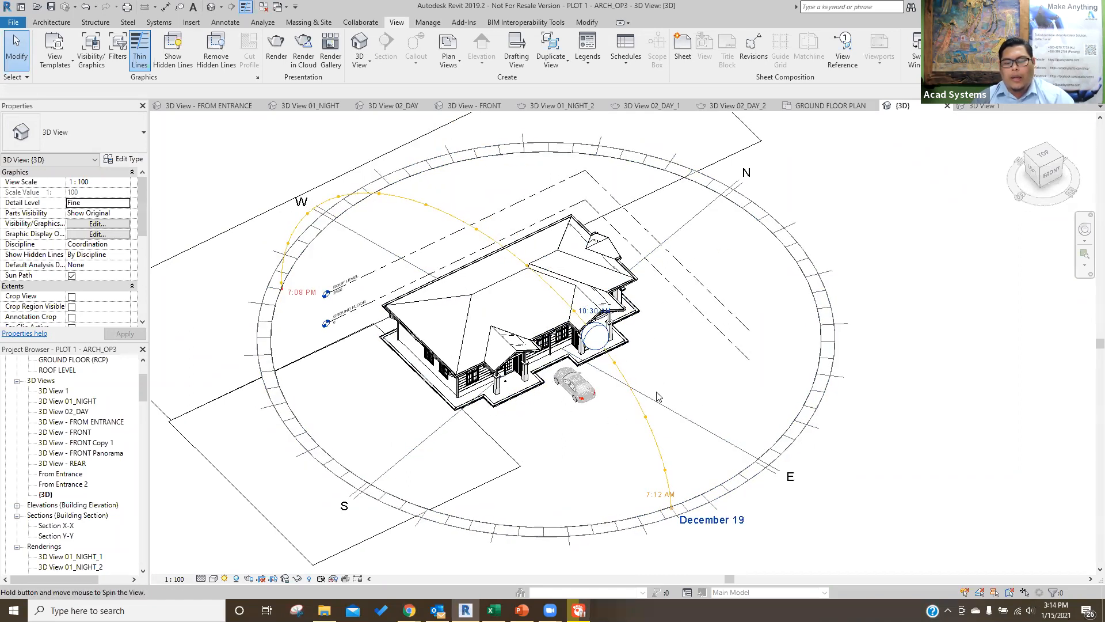
With the house front in view, move the sun to mid-afternoon and back along its path to 10:45 AM.
shift+middle_drag(662, 388, 408, 372)
shift+middle_drag(515, 362, 506, 385)
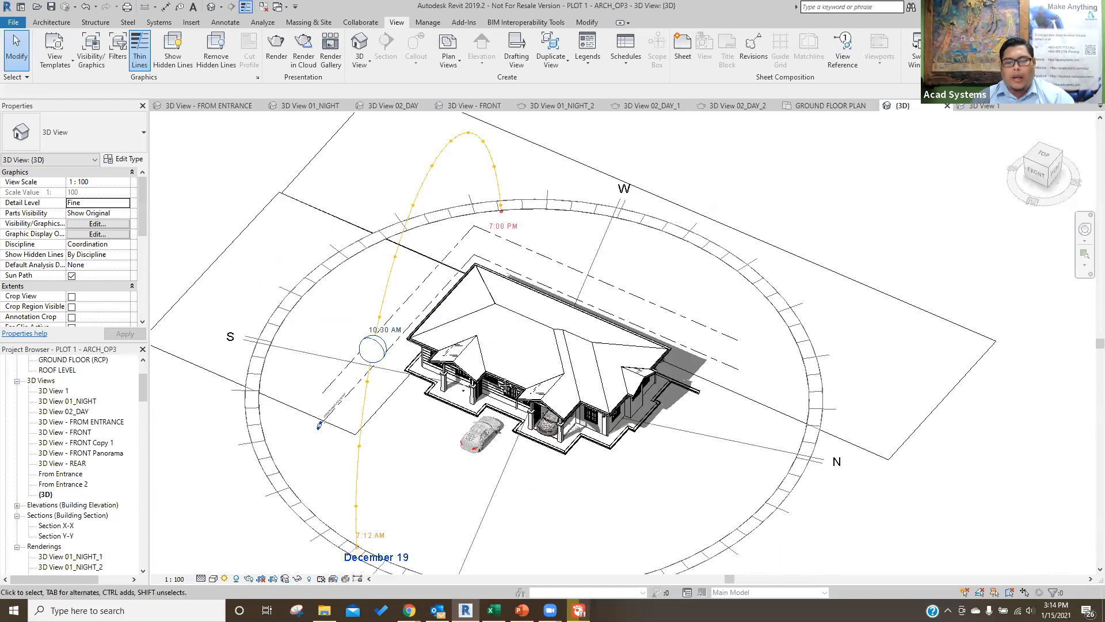
middle_drag(420, 469, 388, 509)
drag(366, 364, 440, 204)
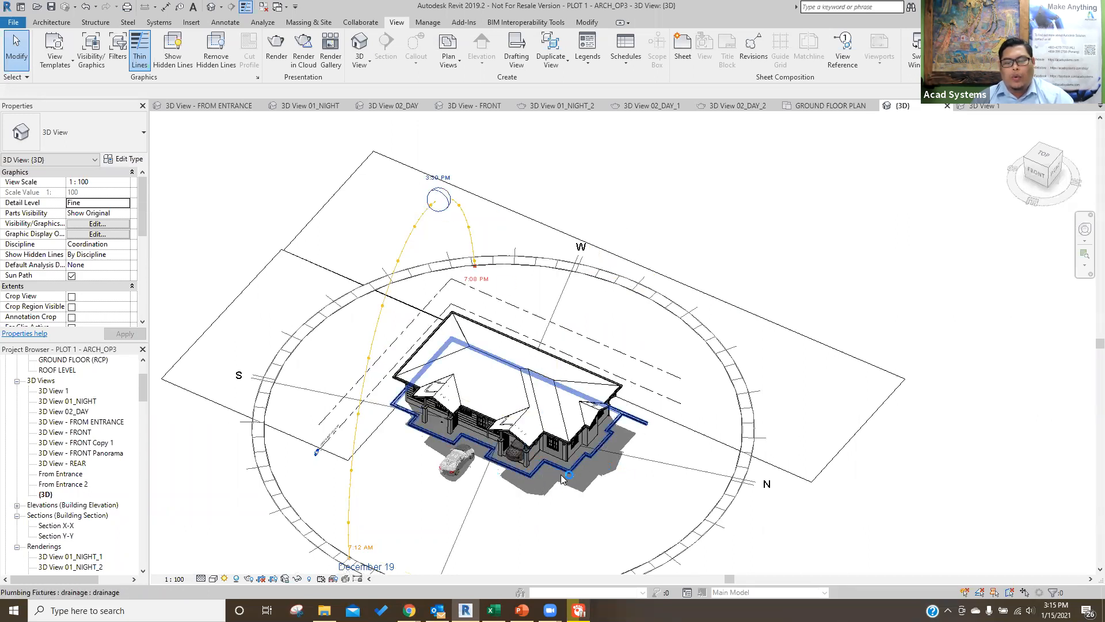
drag(436, 198, 354, 385)
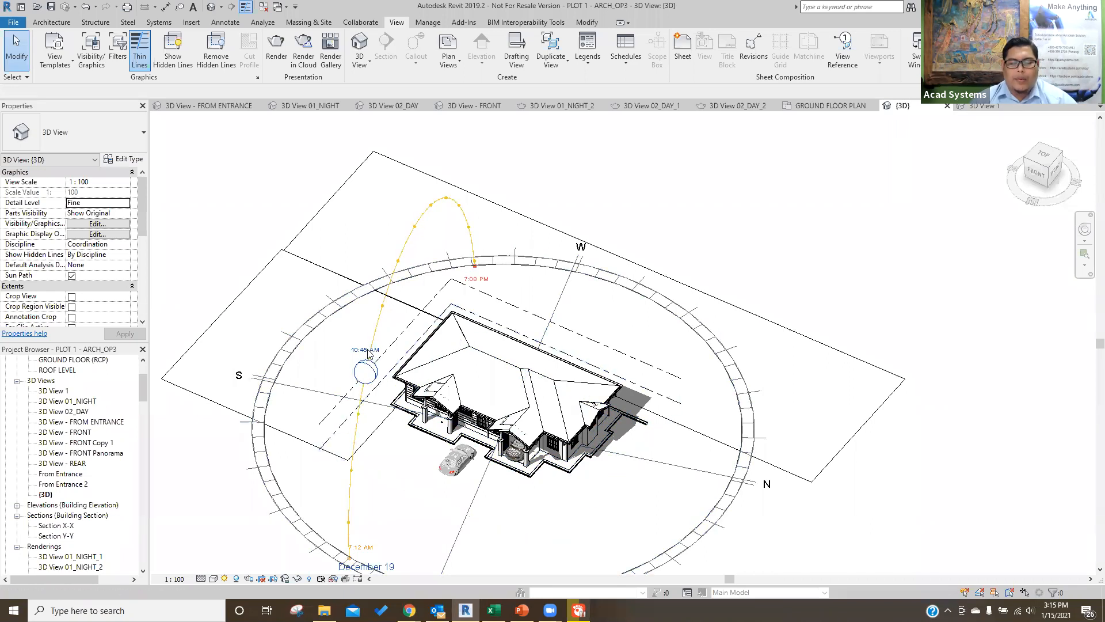
click(365, 371)
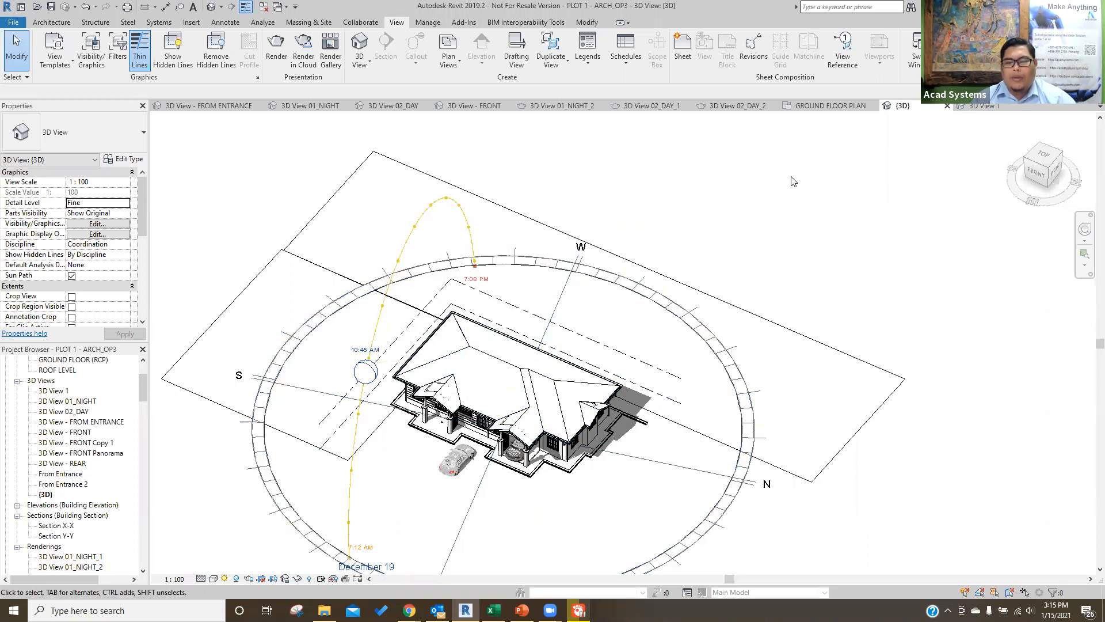
Switch to 3D View 1, set its solar study to Still and turn its shadows on.
click(986, 106)
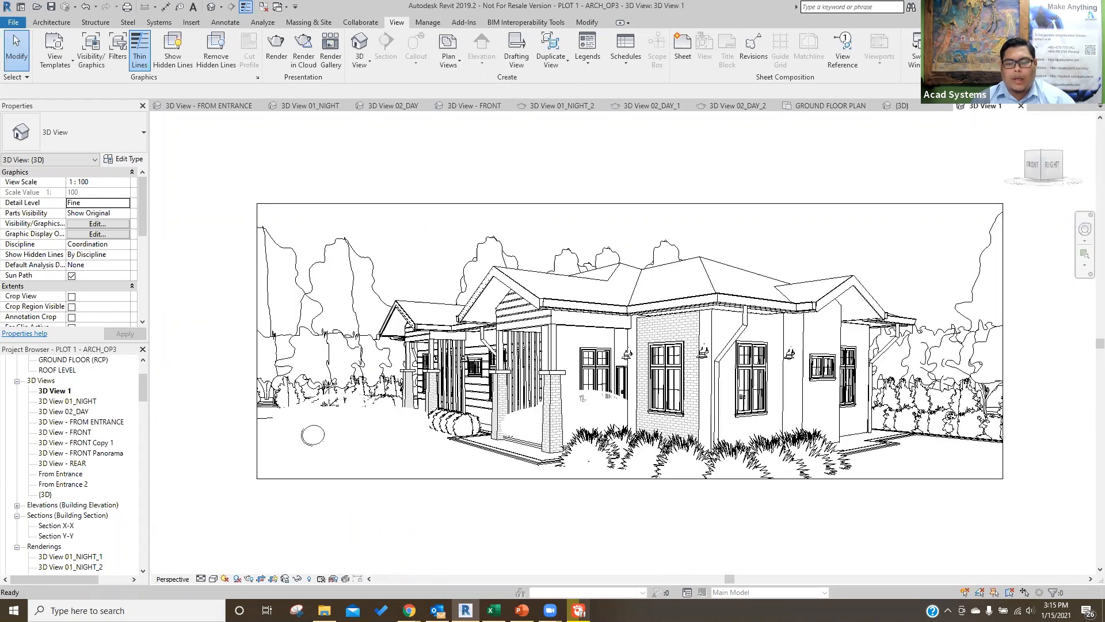
click(224, 578)
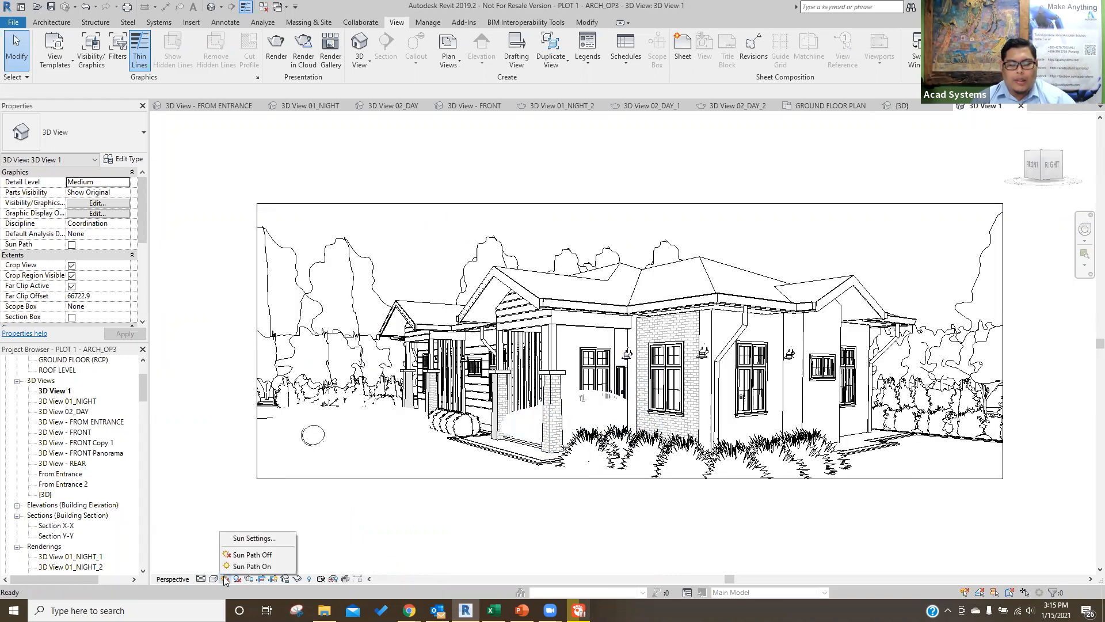
click(253, 538)
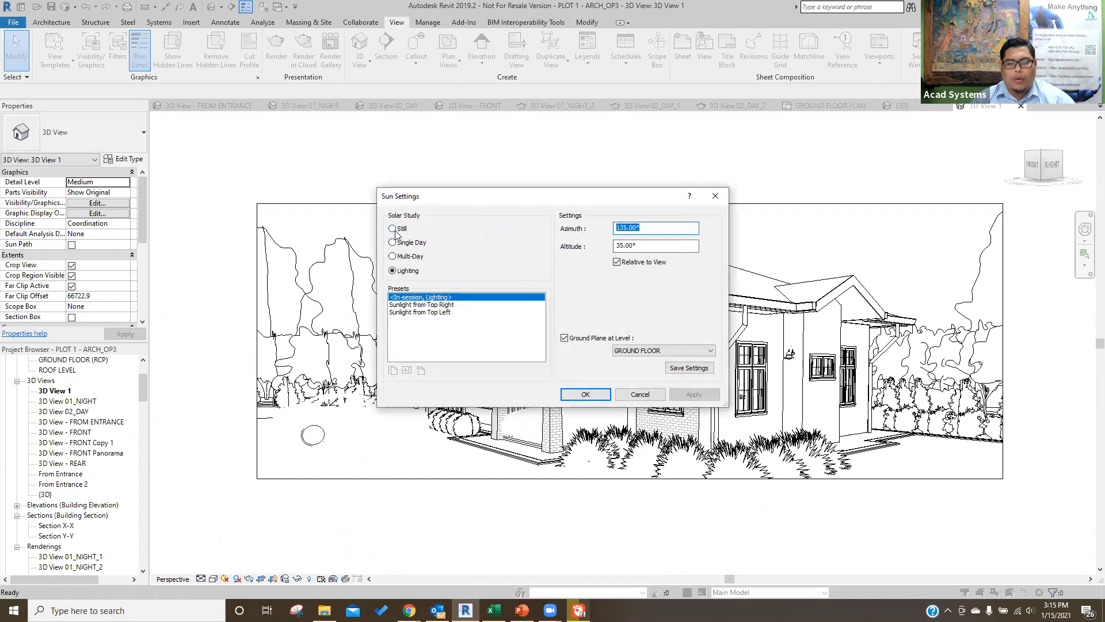
click(393, 229)
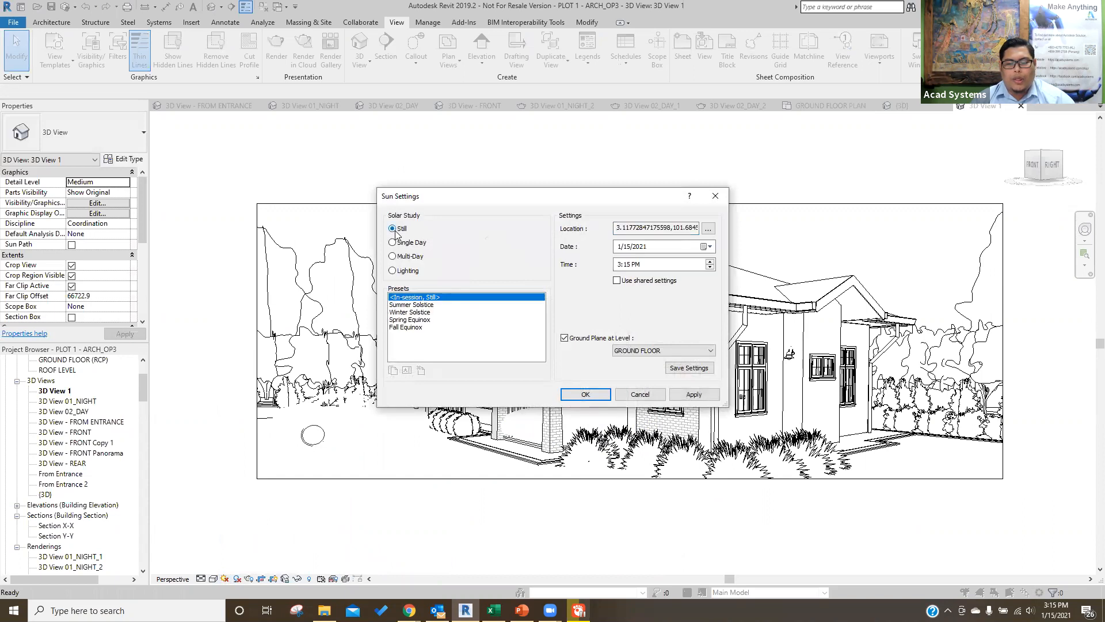
click(595, 395)
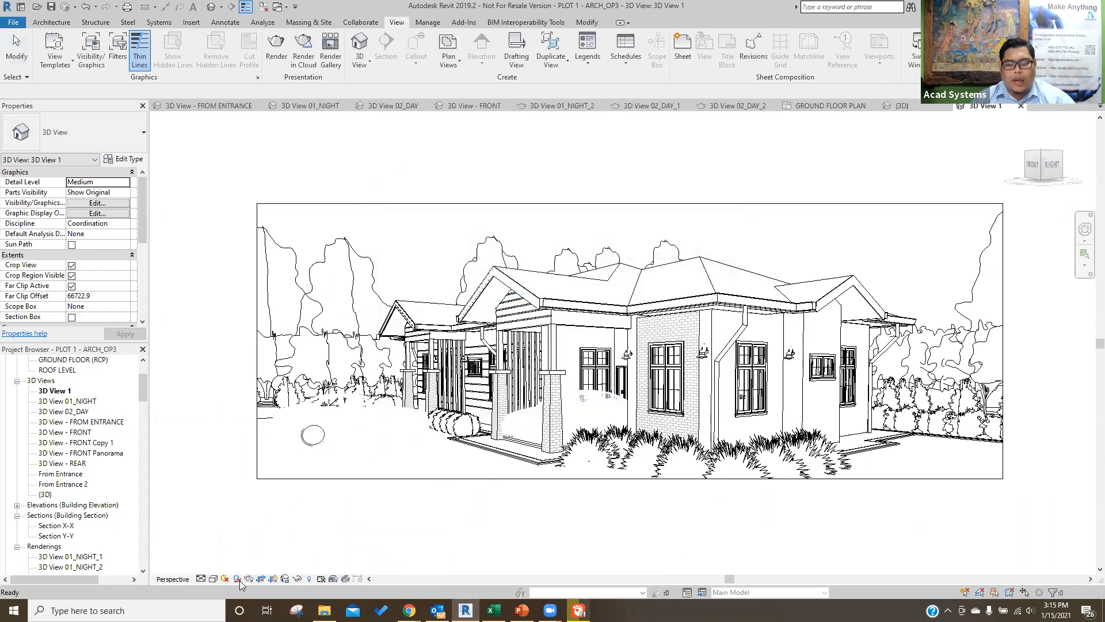
click(233, 579)
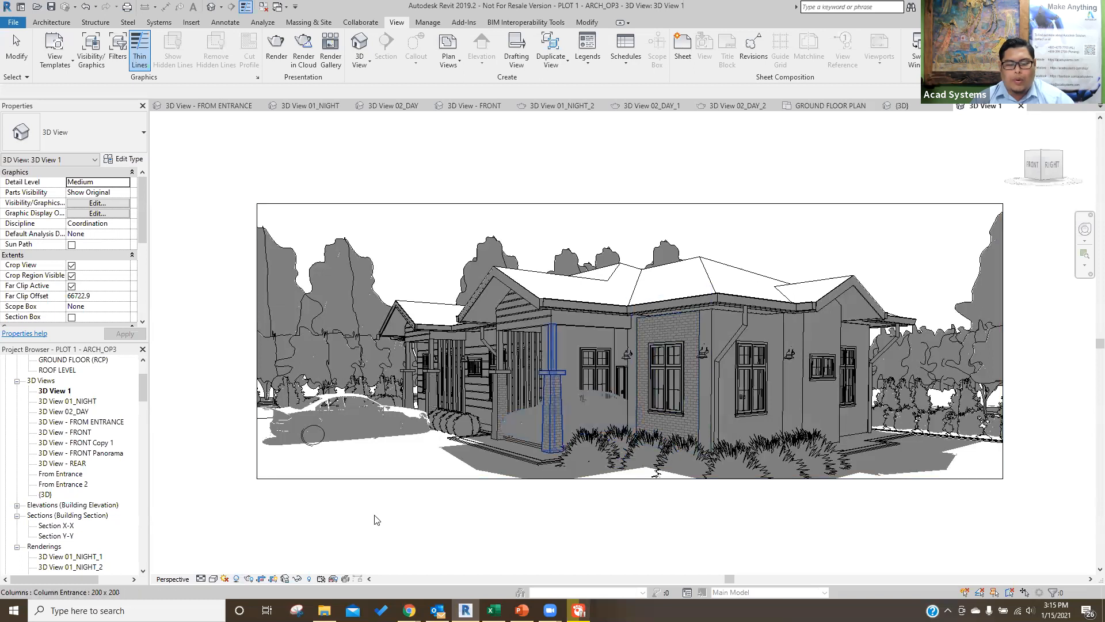
Change the time in the sun settings of 3D View 1 to a morning hour on 1/15/2021.
click(224, 578)
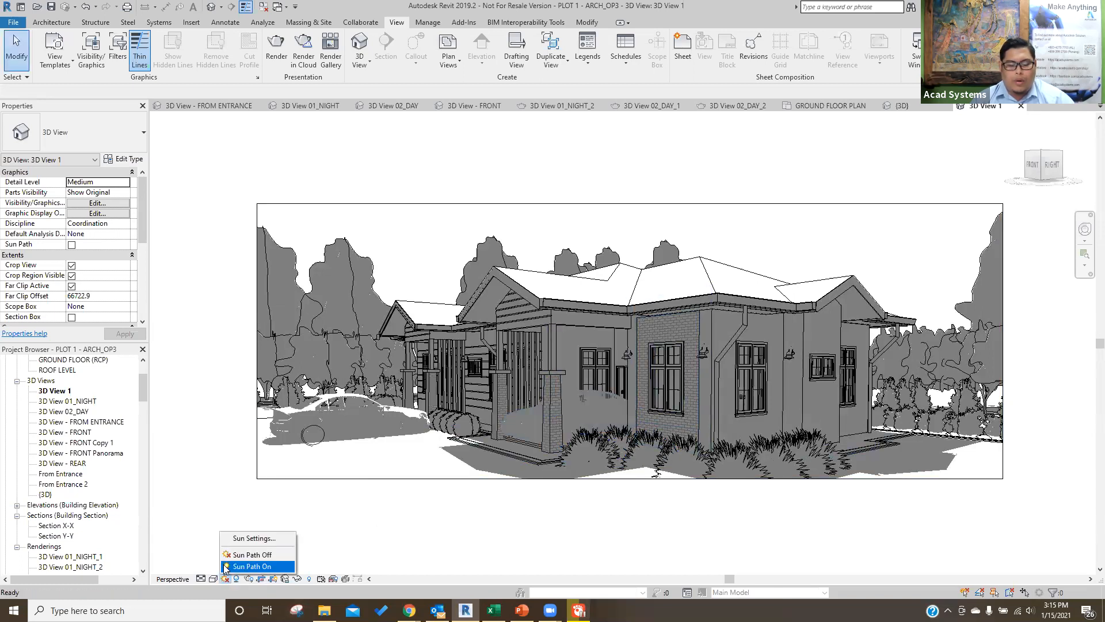
click(256, 539)
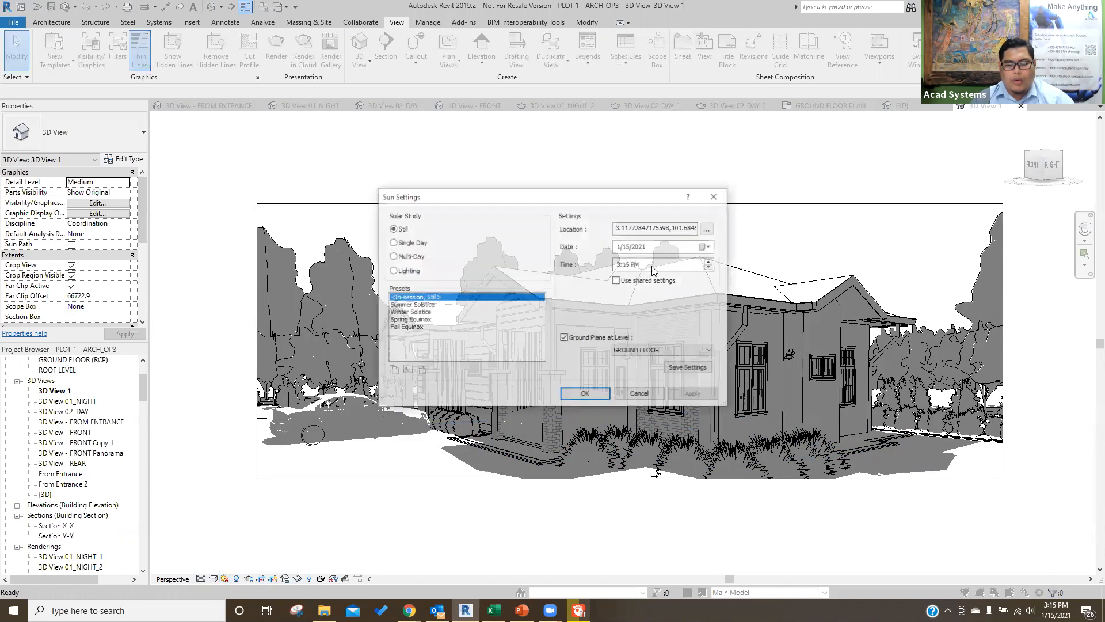
click(711, 268)
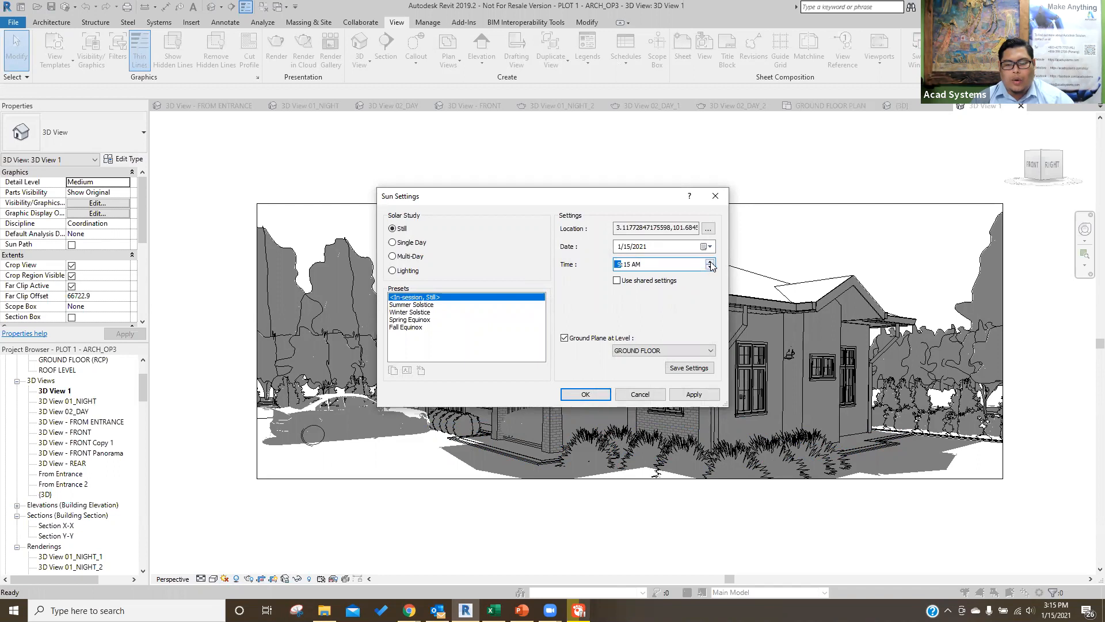
click(587, 396)
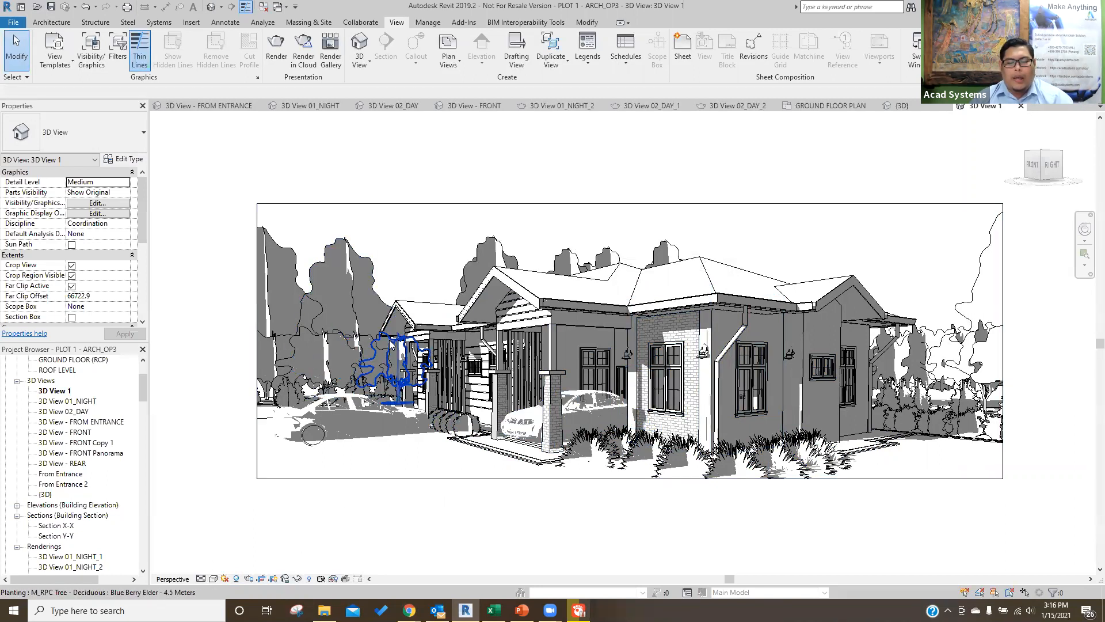
Open the Rendering dialog for 3D View 1 and its rendering quality settings for editing.
middle_drag(440, 406, 429, 392)
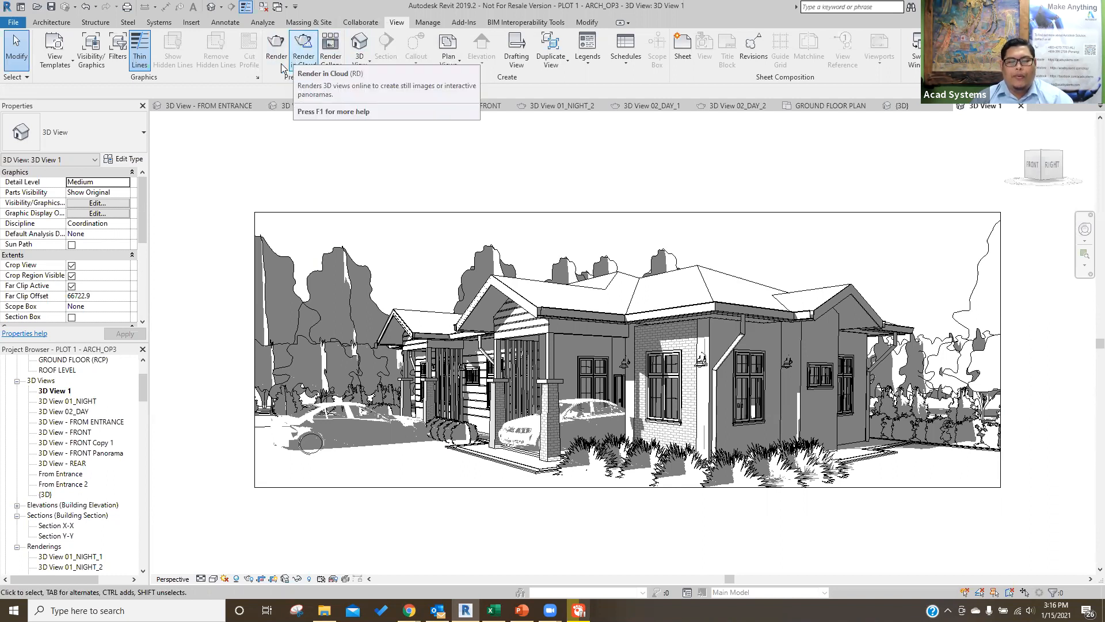
click(276, 52)
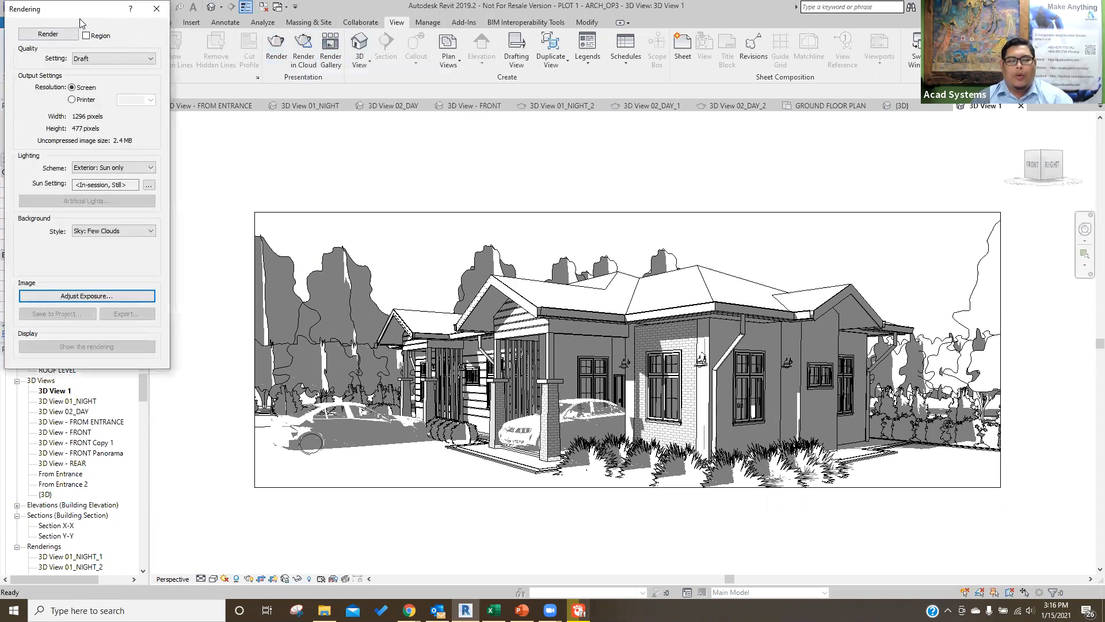
drag(79, 19, 289, 96)
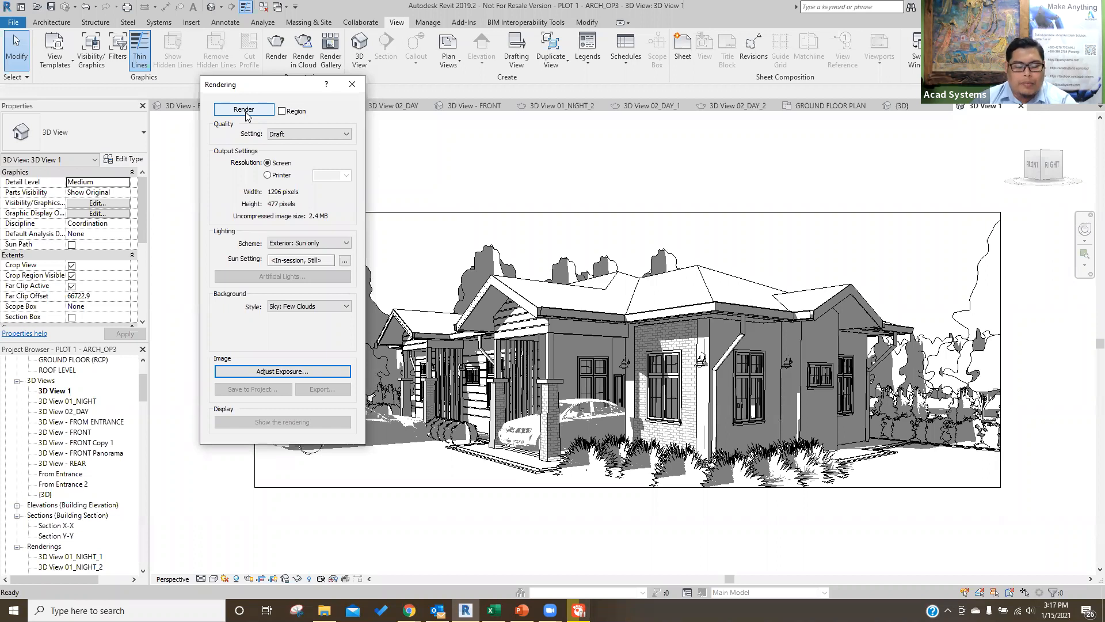
click(287, 138)
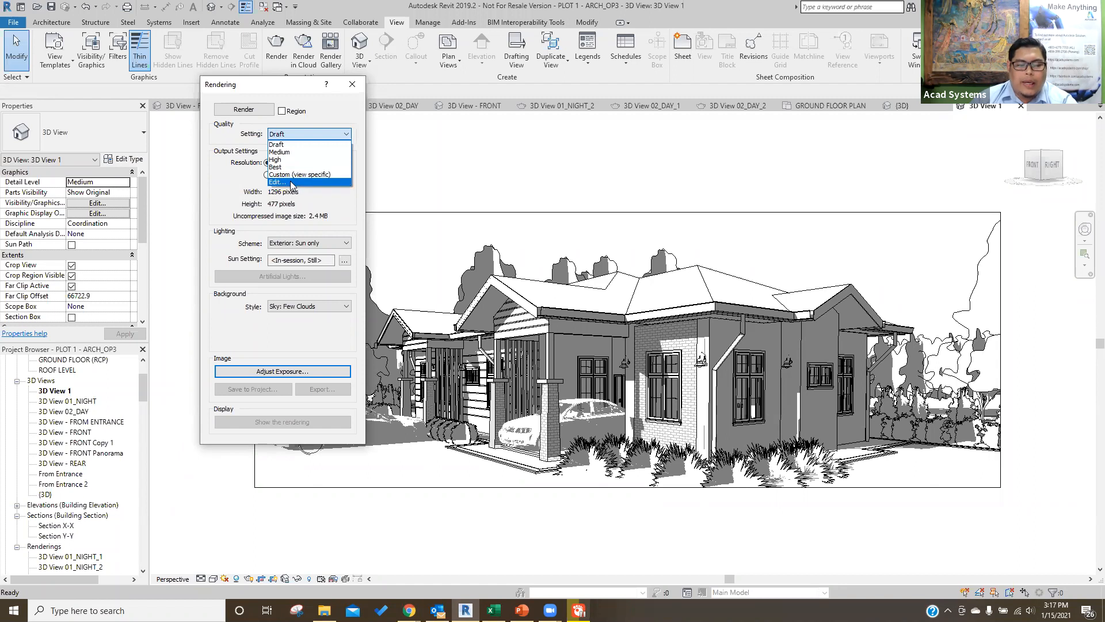
click(276, 182)
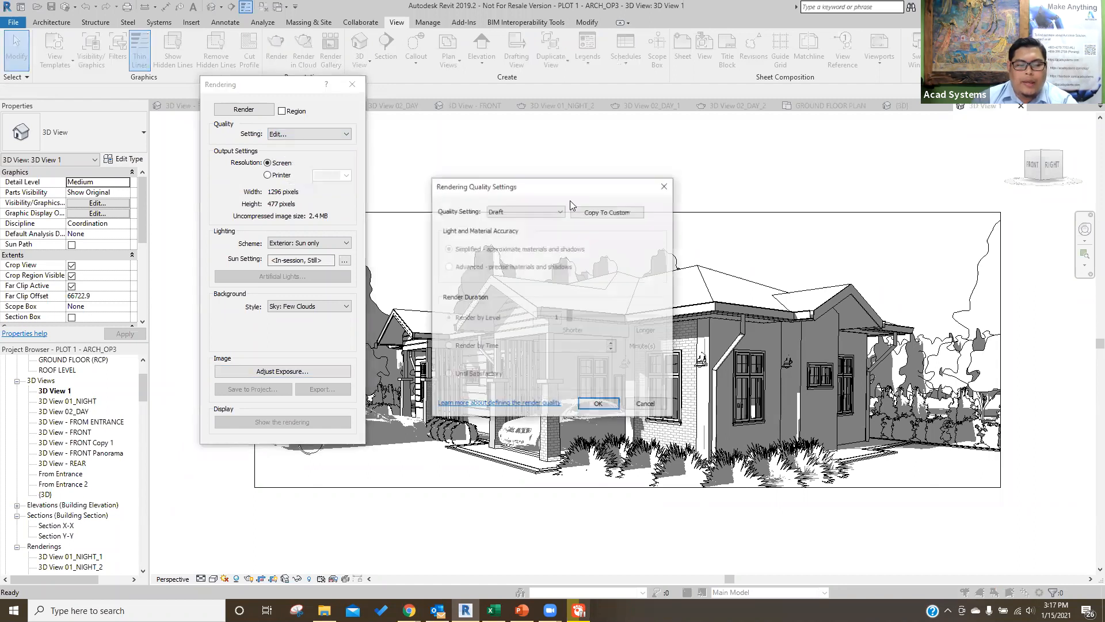
drag(540, 189, 489, 212)
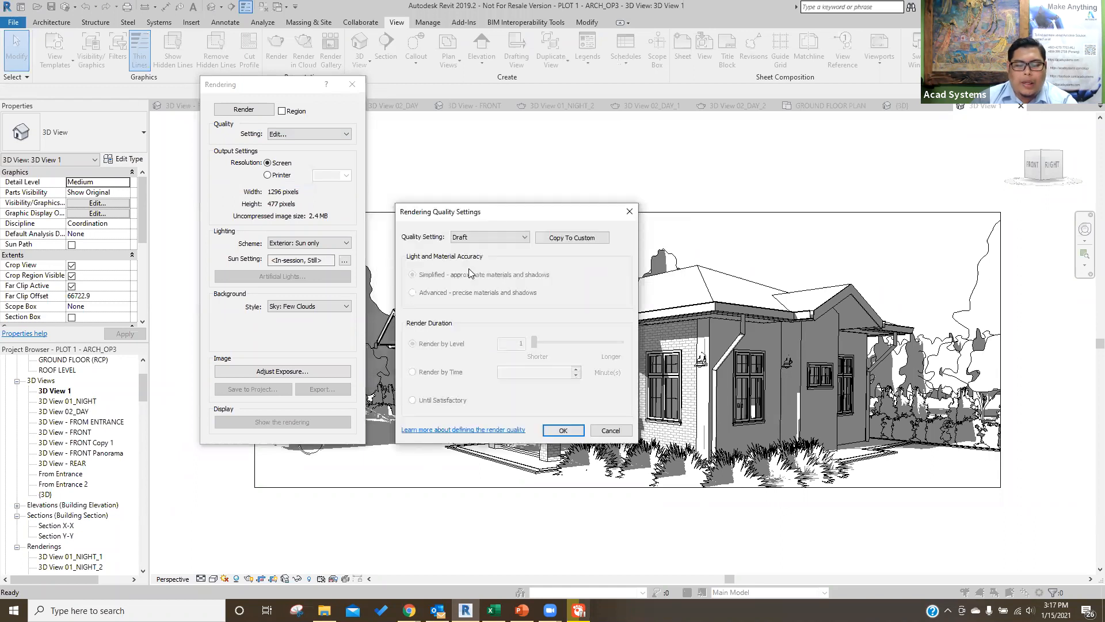
Switch the rendering quality preset through Medium, High and Best to compare their accuracy and duration settings.
click(492, 237)
click(482, 261)
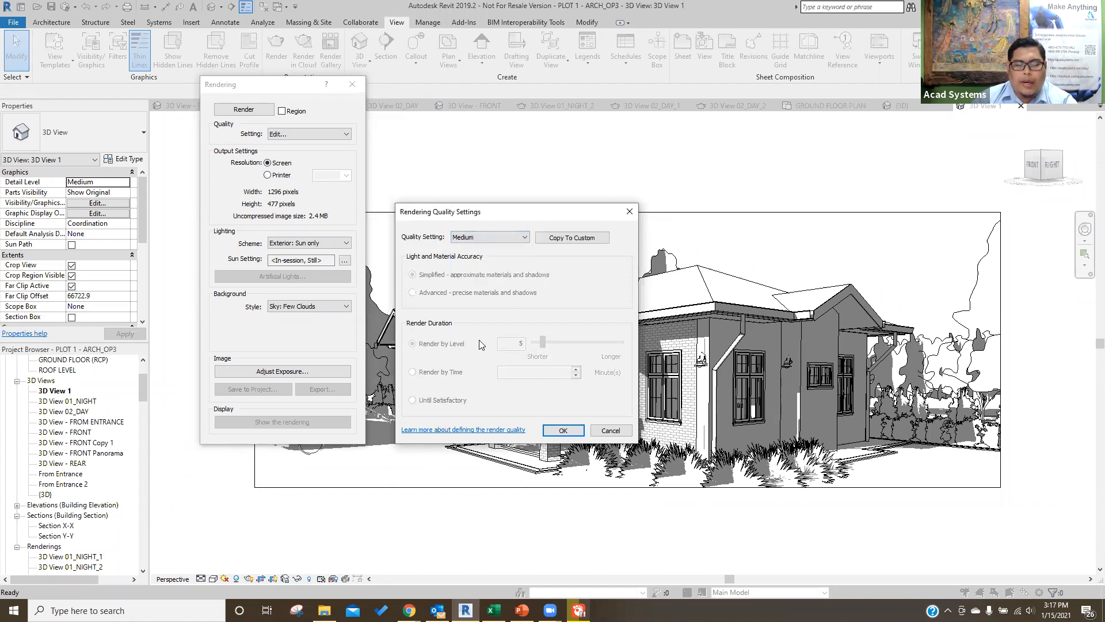
click(489, 238)
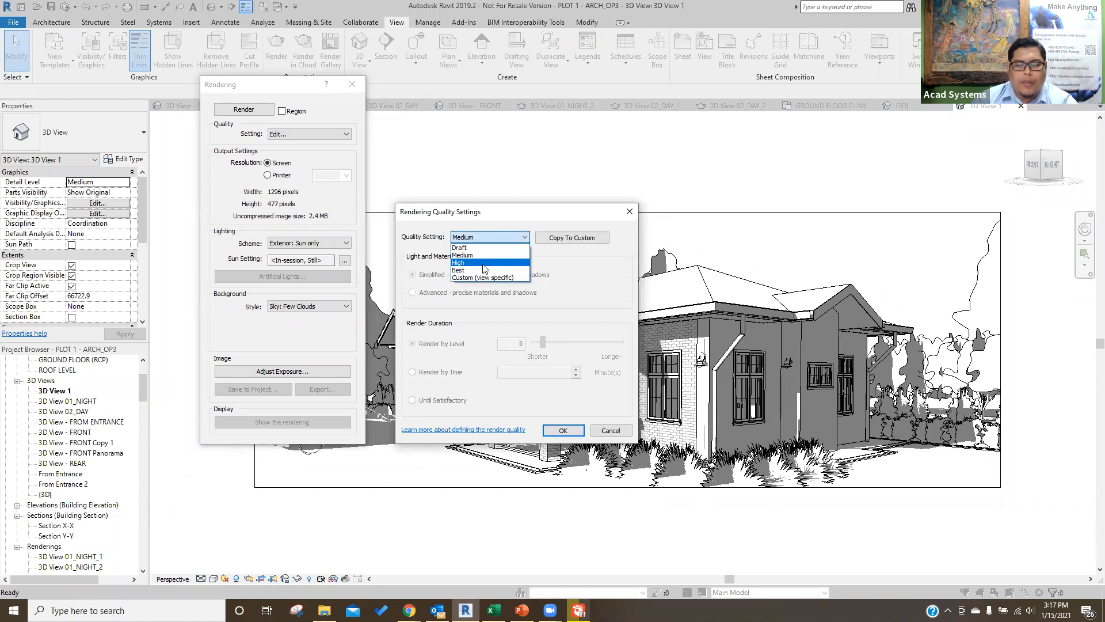
click(483, 268)
click(499, 241)
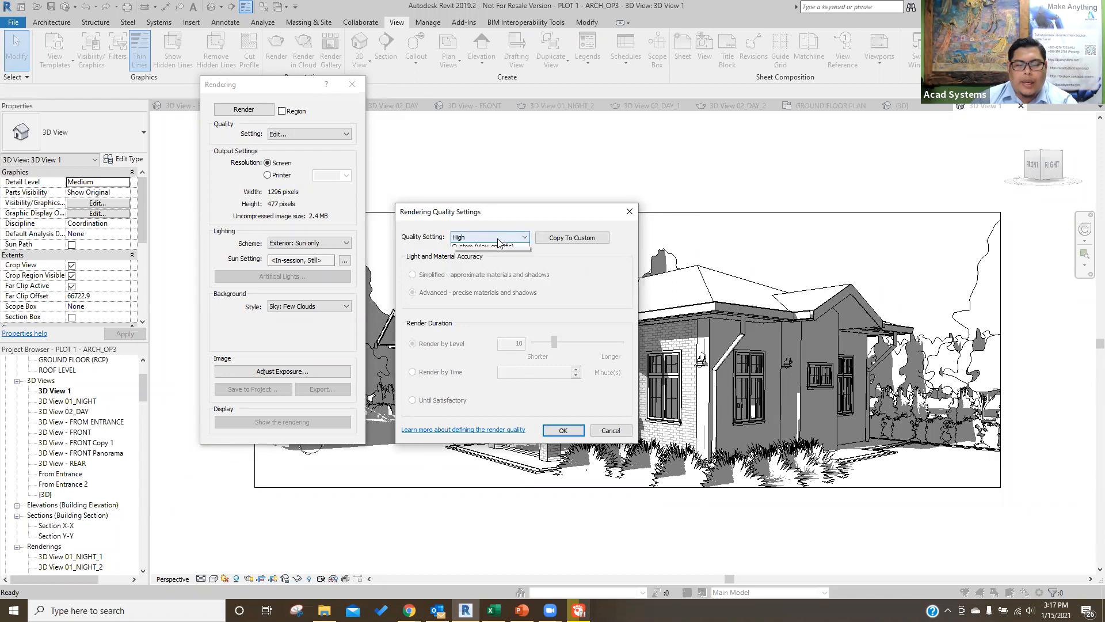
click(485, 269)
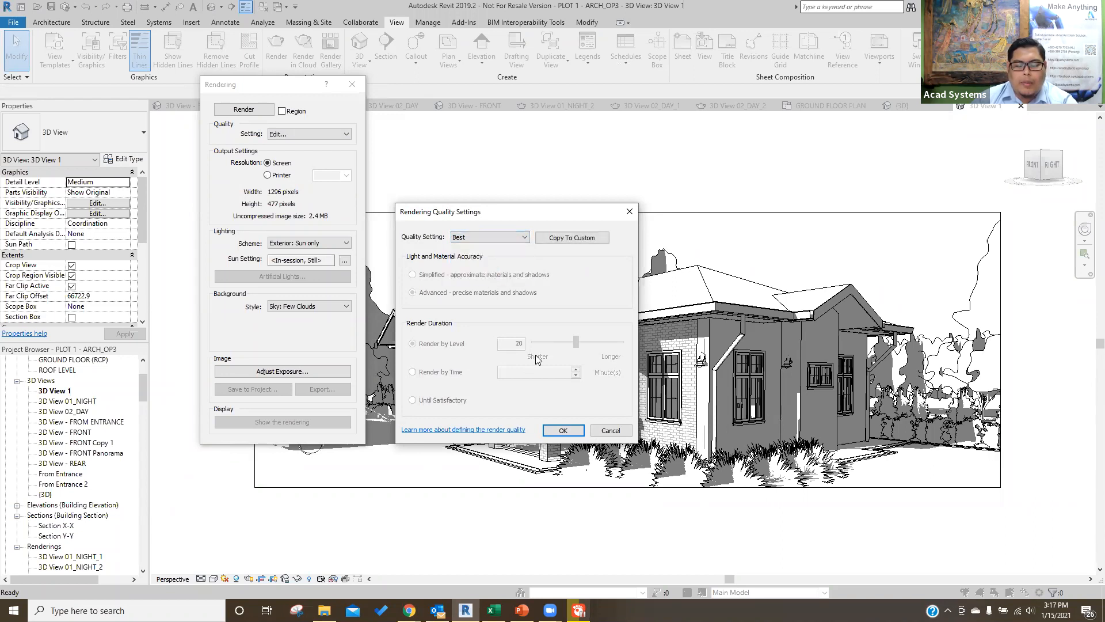
Choose the Custom (view specific) quality setting and set Render by Level to 25.
click(498, 246)
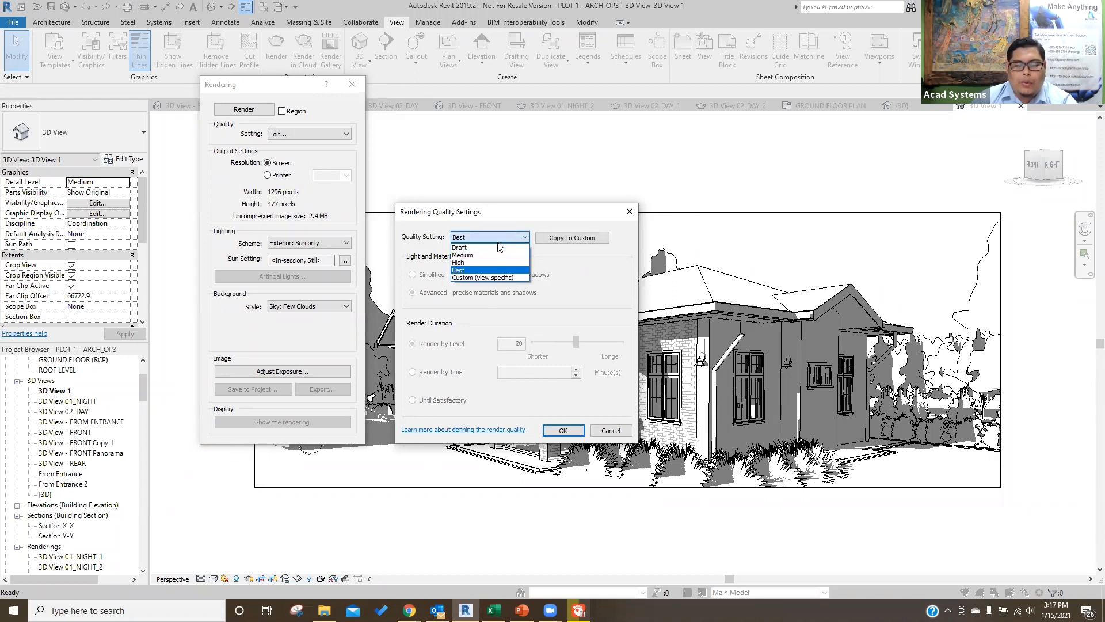
click(500, 279)
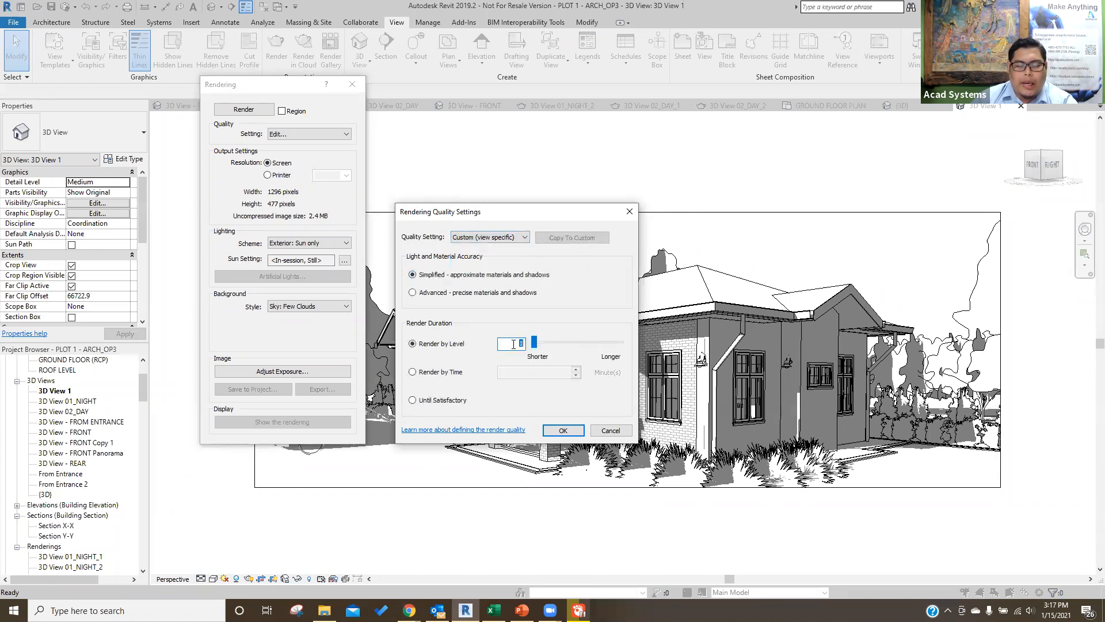
click(541, 343)
key(BackSpace)
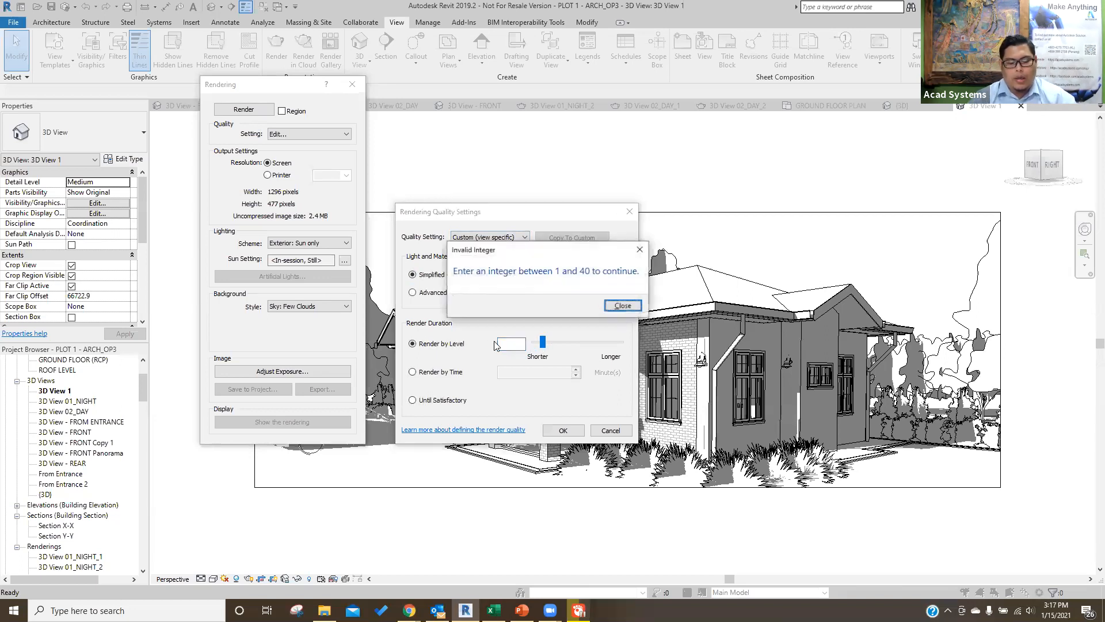
click(622, 306)
text(25)
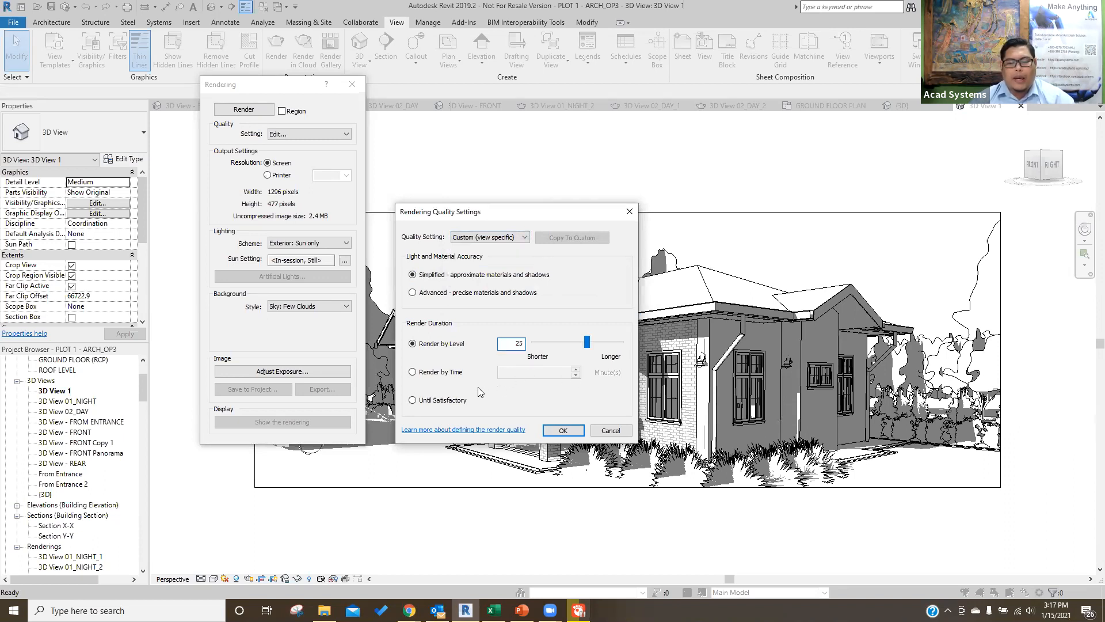
Try the time-based and until-satisfactory durations, then apply Advanced material and shadow accuracy with Render by Level at 25.
click(441, 373)
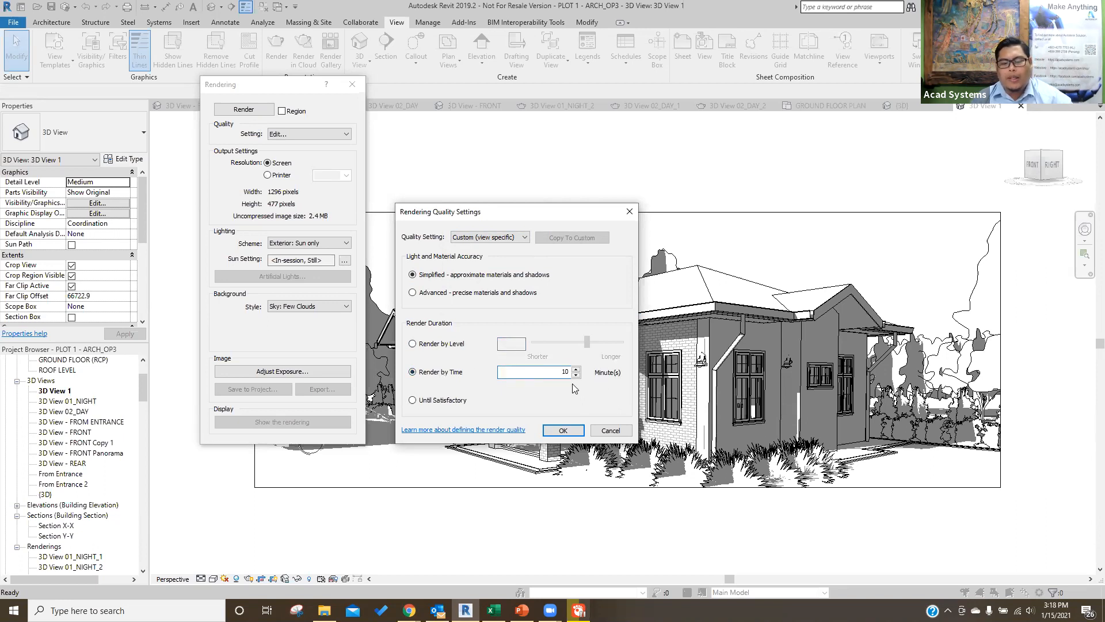
click(413, 401)
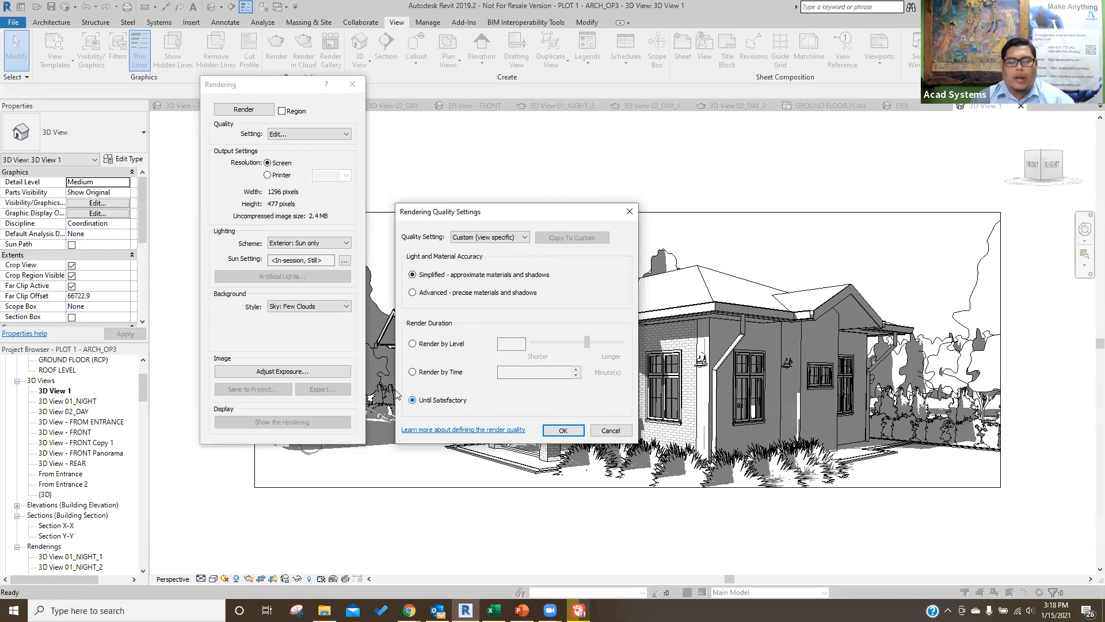
click(434, 294)
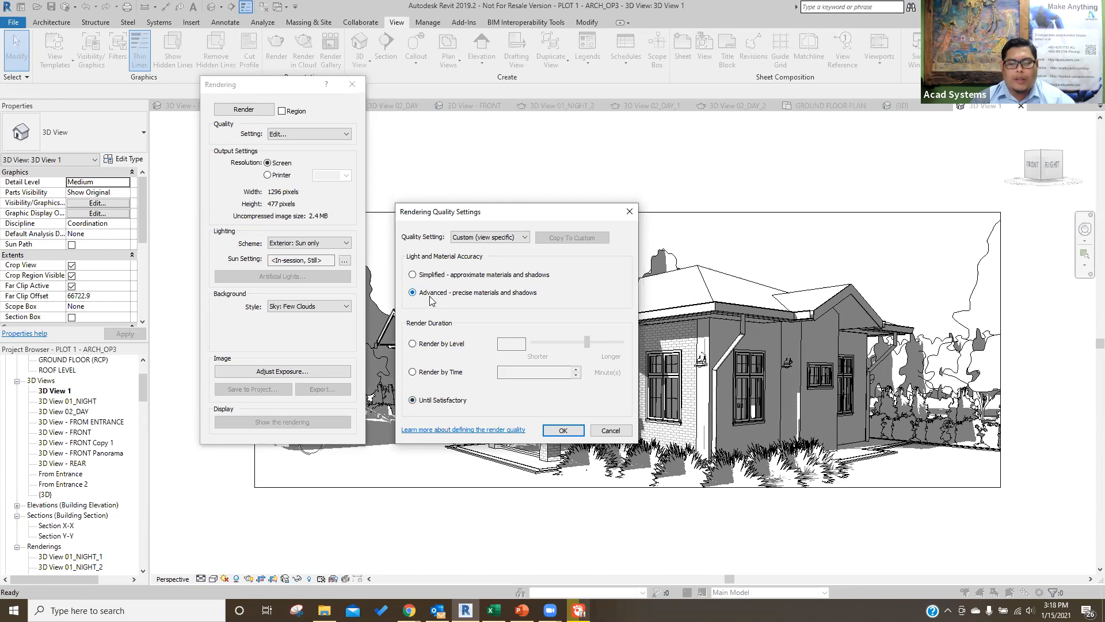
click(443, 345)
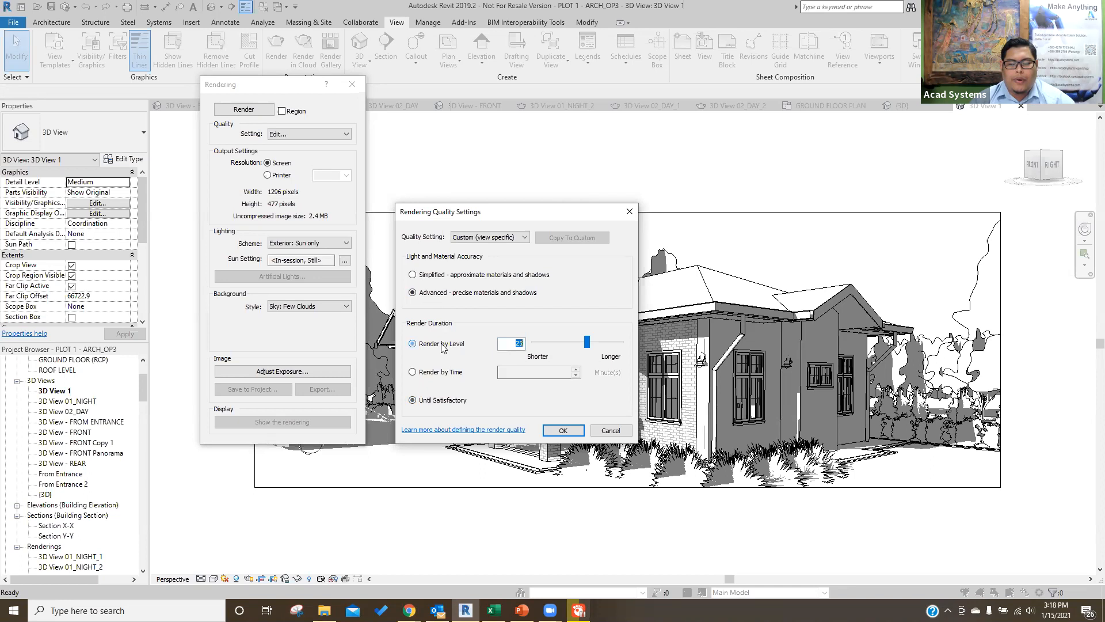
click(506, 345)
click(564, 430)
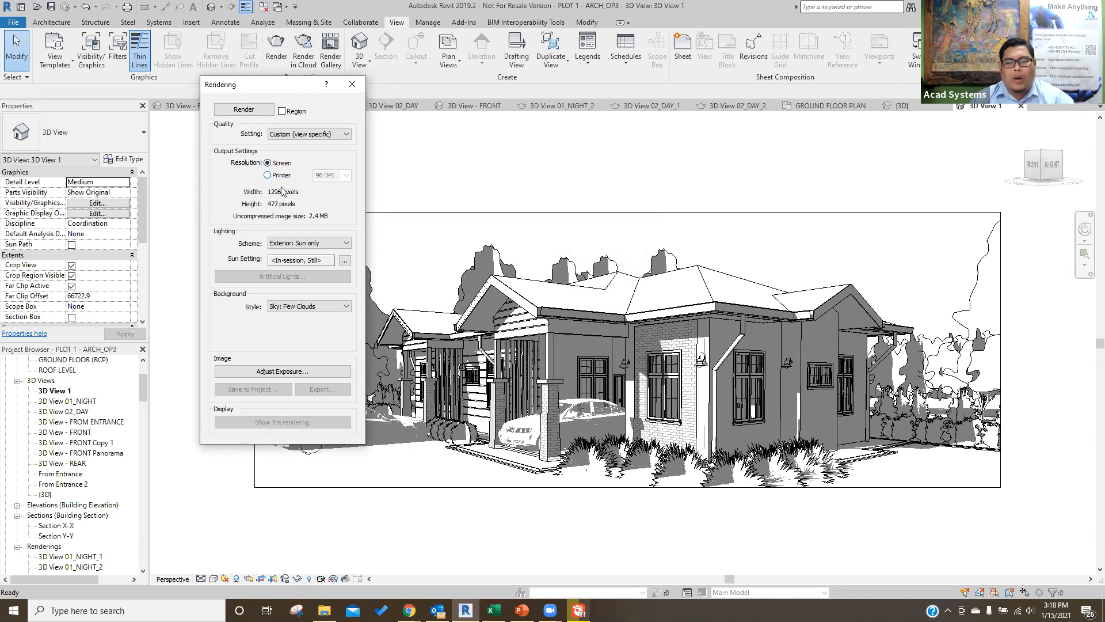
Set the rendering's output resolution to Printer at 300 DPI.
scroll(466, 301, up, 1)
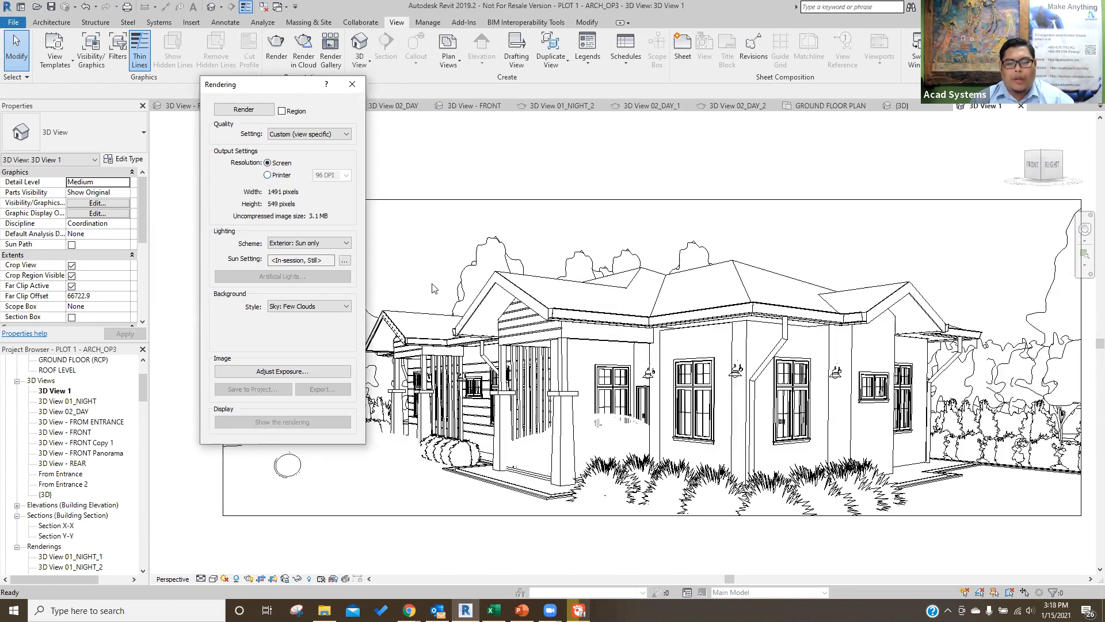
middle_drag(691, 310, 649, 312)
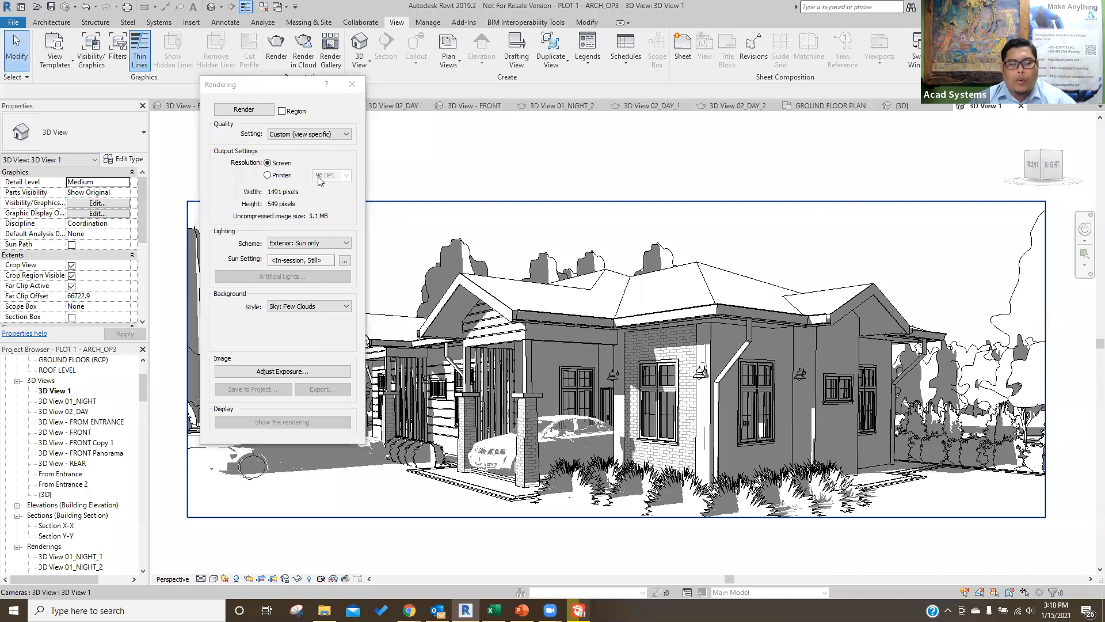
click(268, 175)
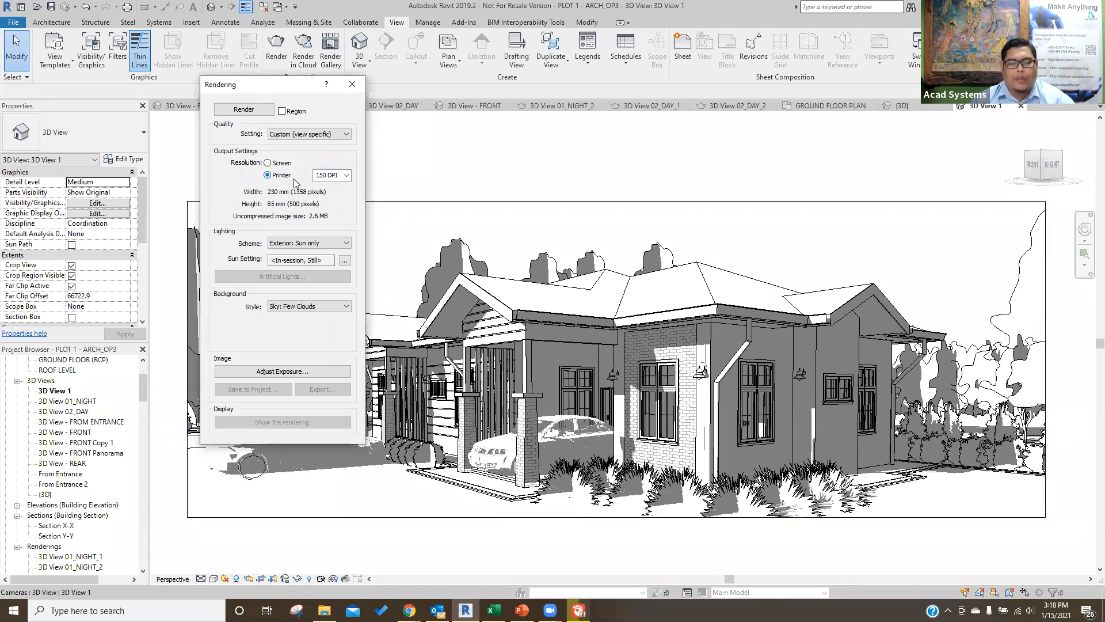
click(347, 176)
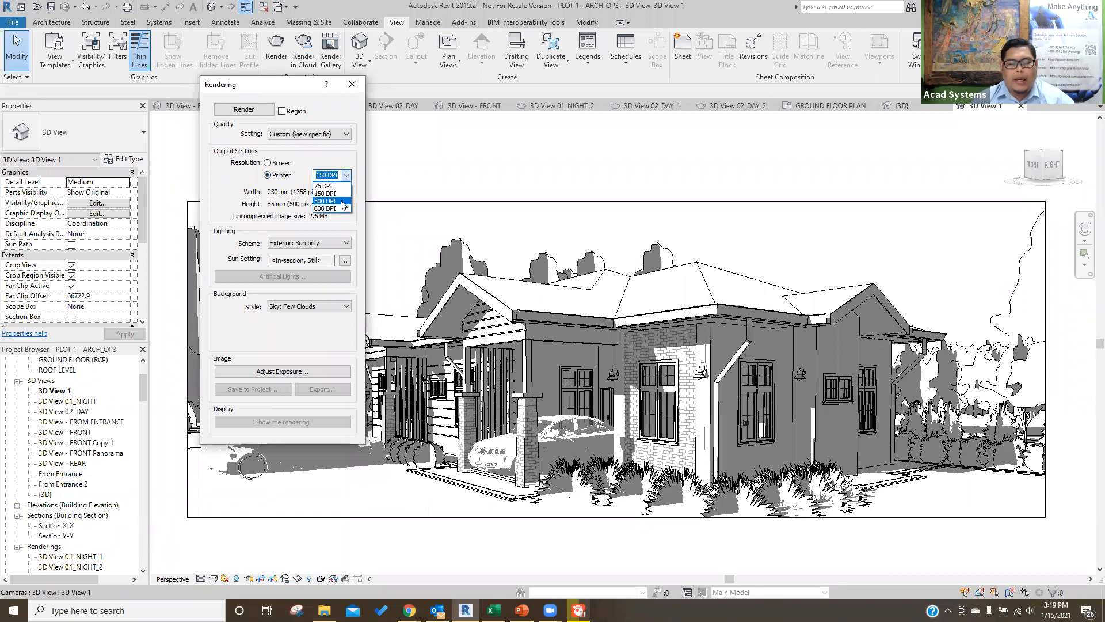
click(327, 200)
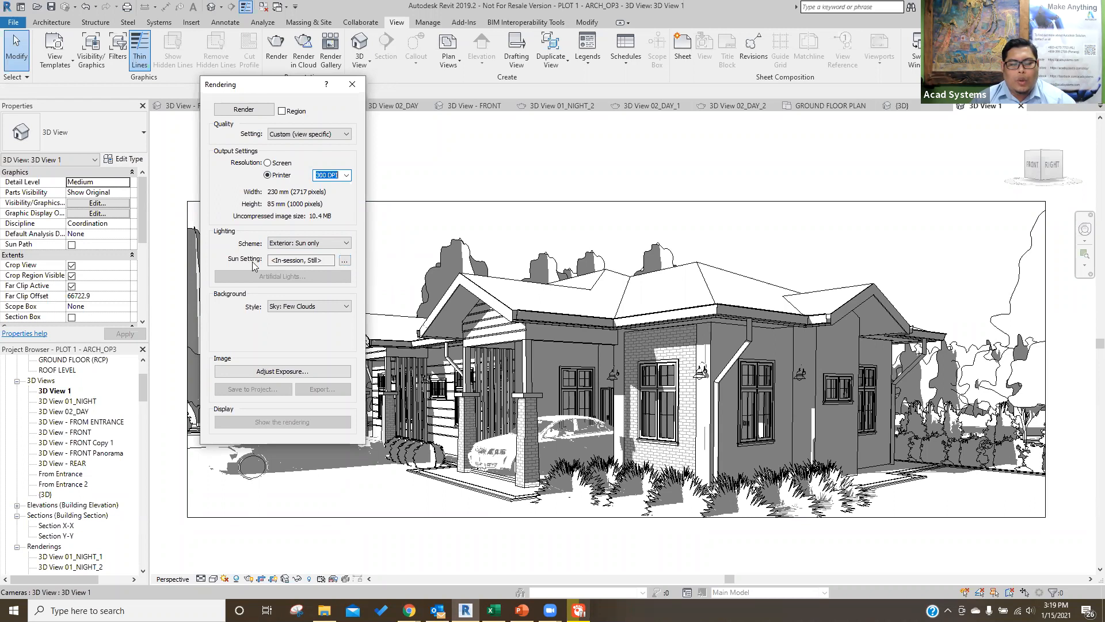
Check the rendering's sun settings and the available lighting schemes, keeping Exterior: Sun only.
click(345, 260)
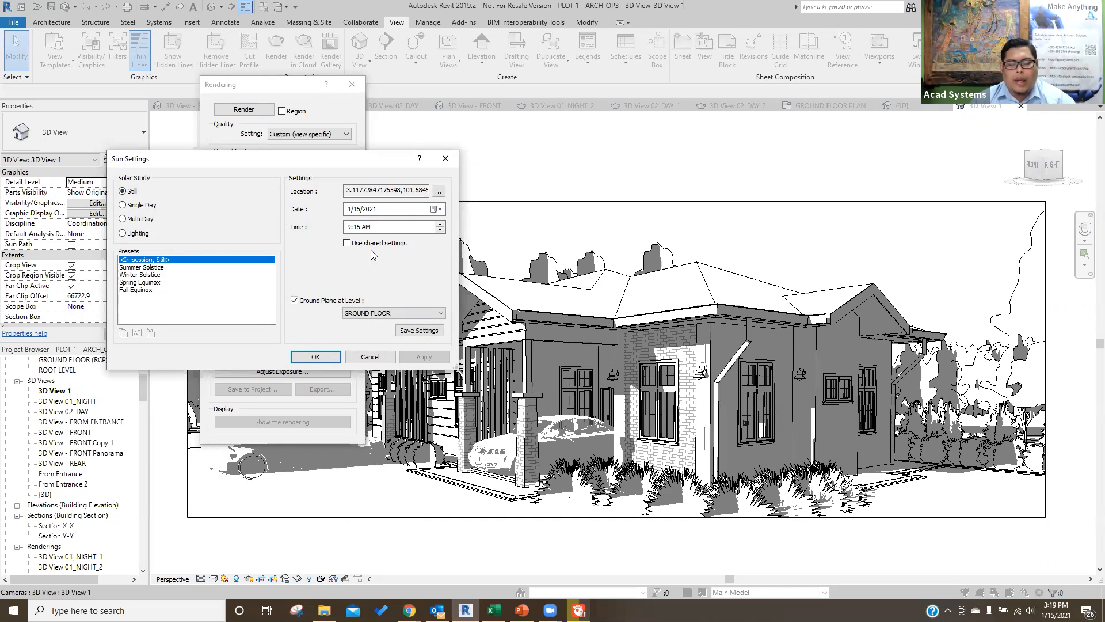
click(317, 356)
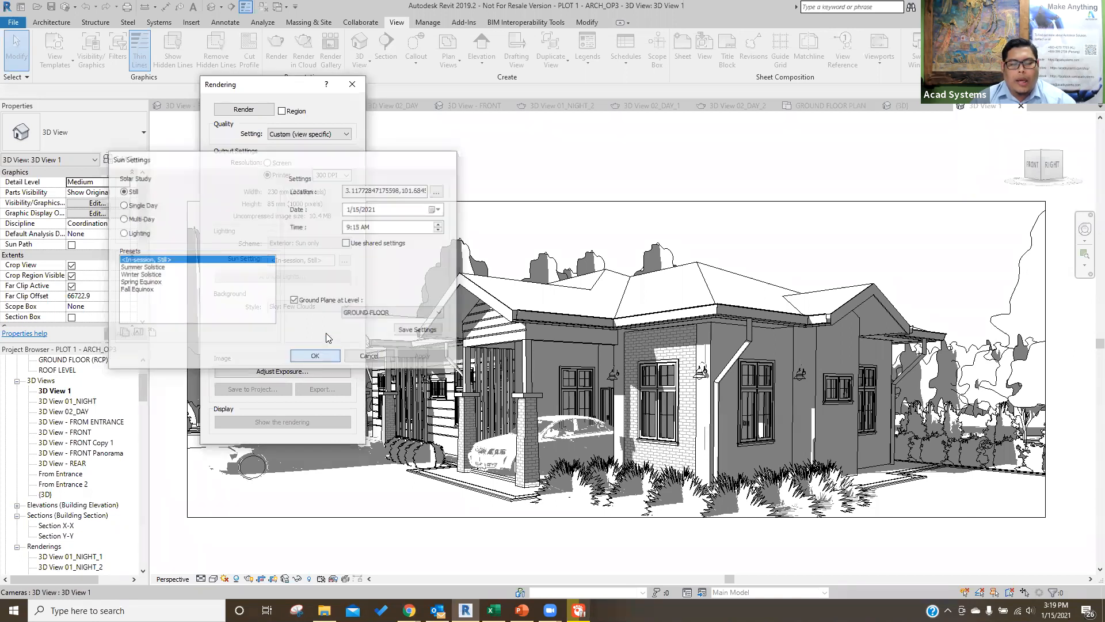
click(339, 244)
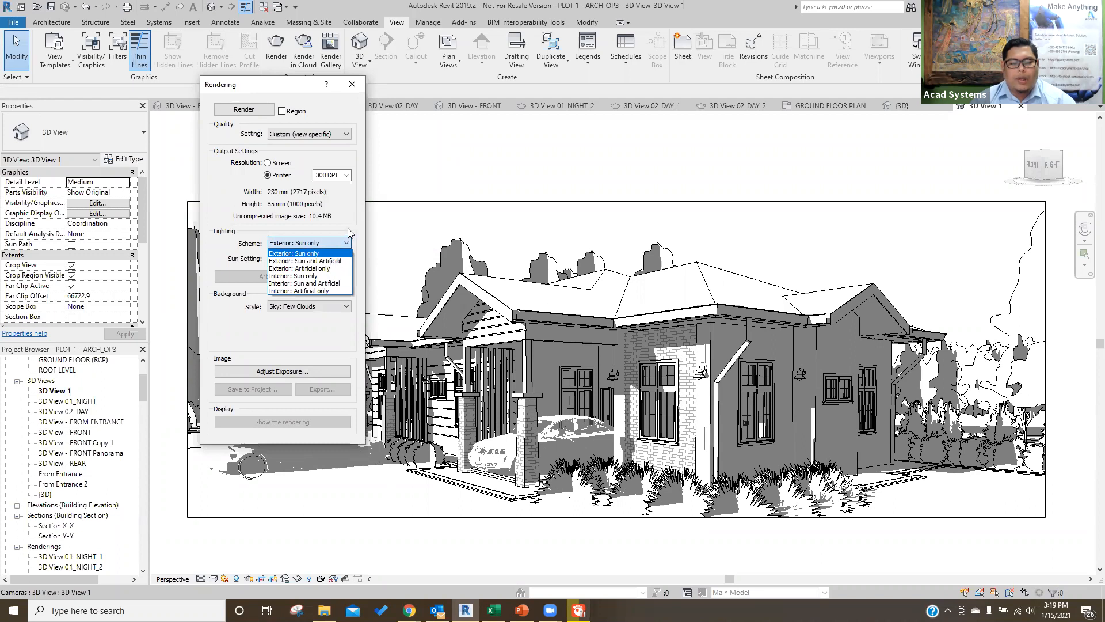
click(343, 233)
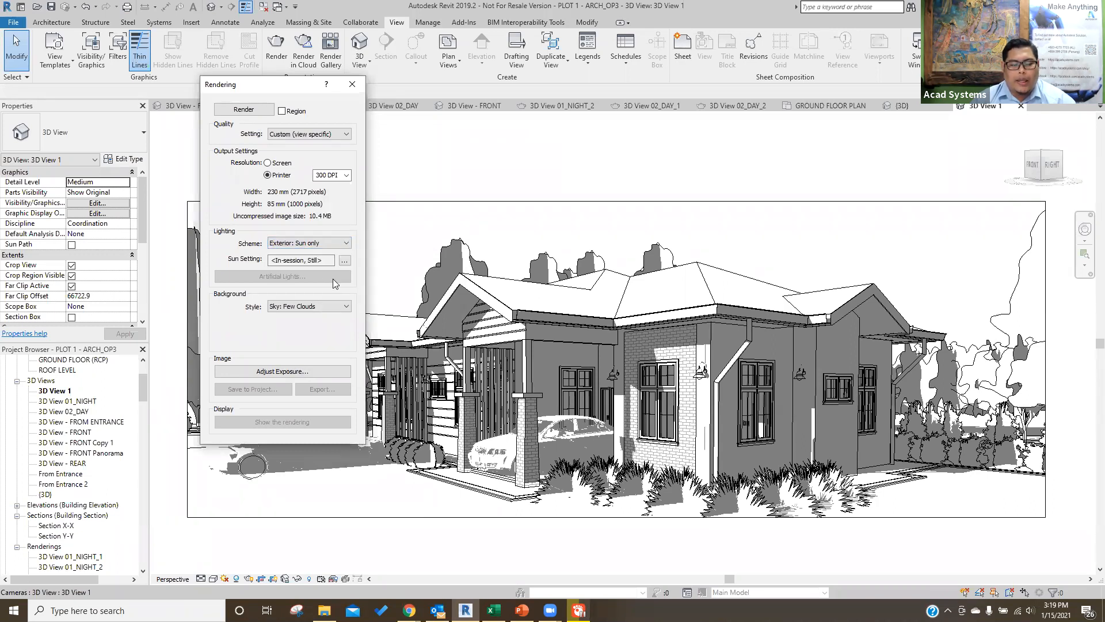
Review the exposure control values for the rendered image, accept them and close the Rendering dialog.
click(290, 372)
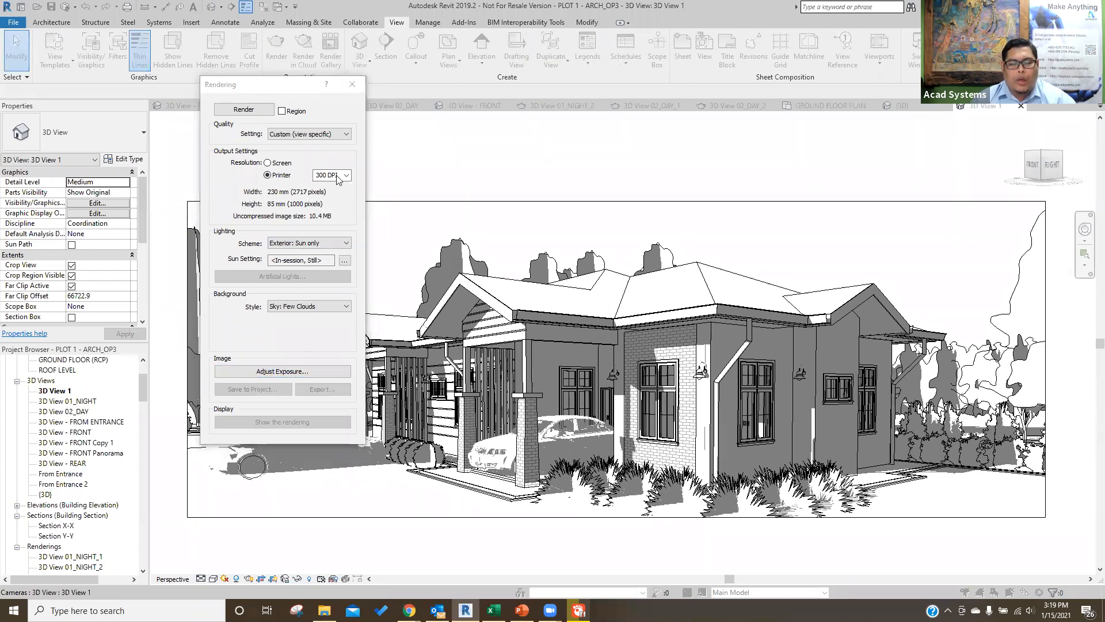
drag(343, 181, 330, 184)
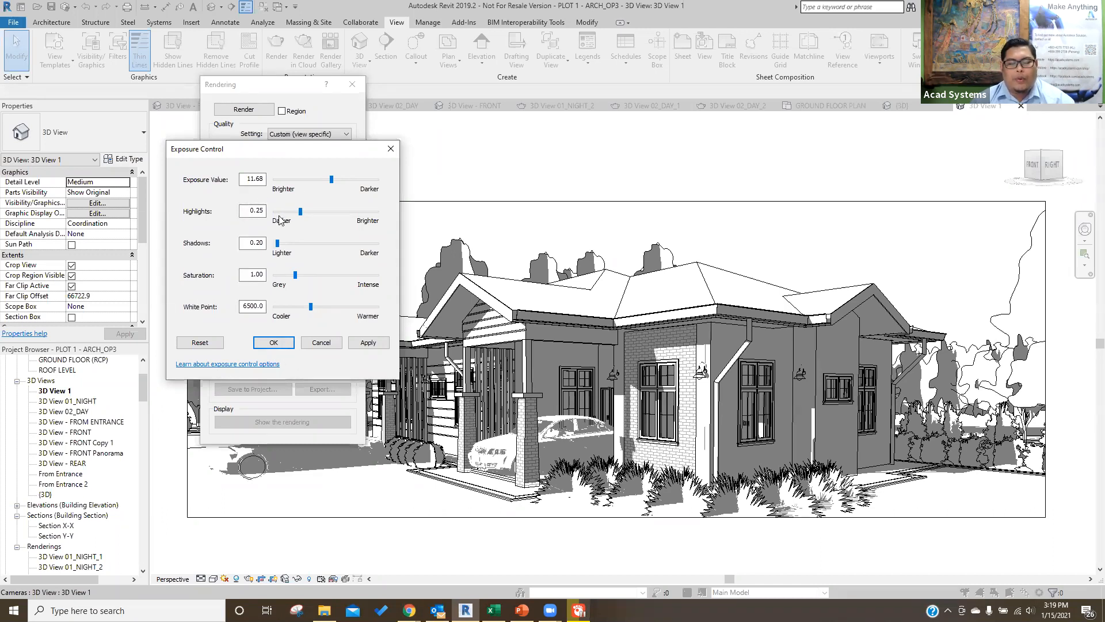
click(280, 344)
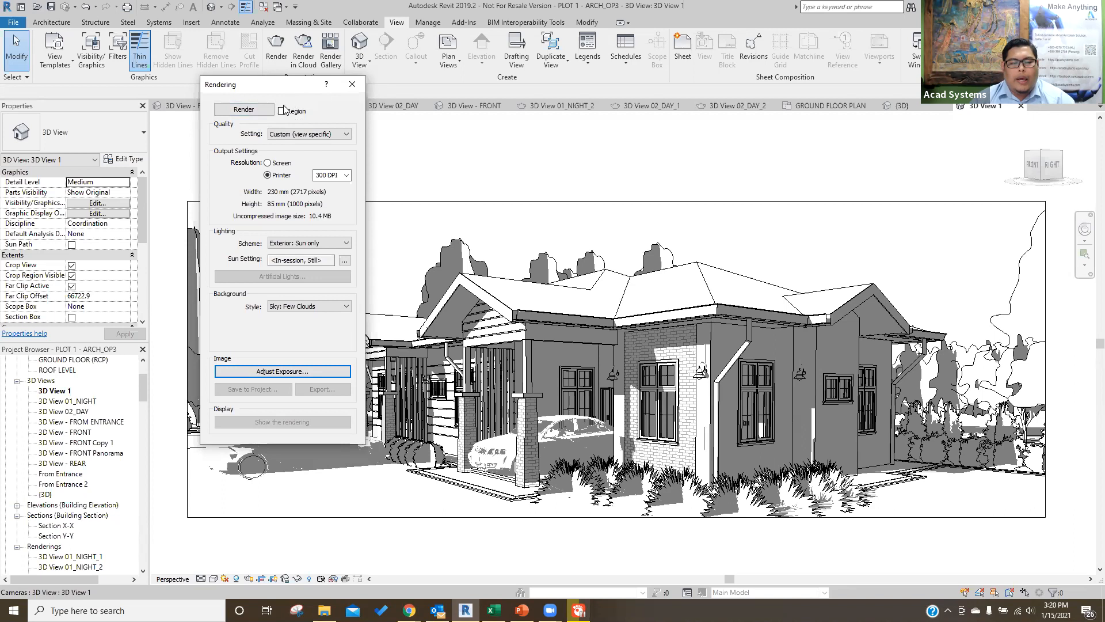
click(349, 86)
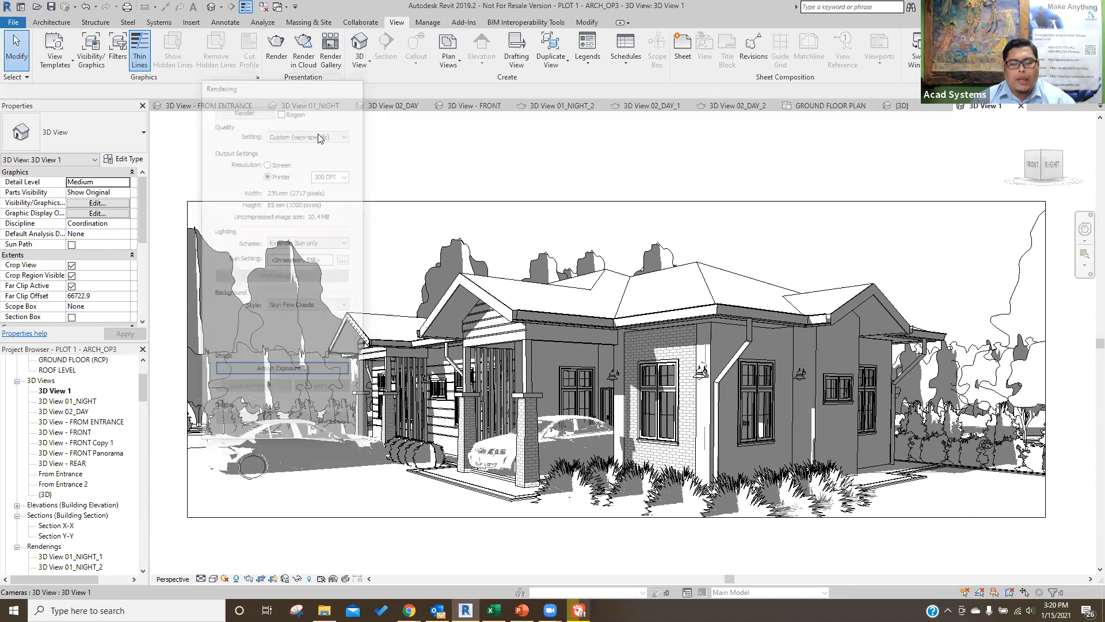
Open the 3D View - FRONT view and the saved daytime rendering 3D View 02_DAY_2 from the project.
scroll(79, 419, down, 1)
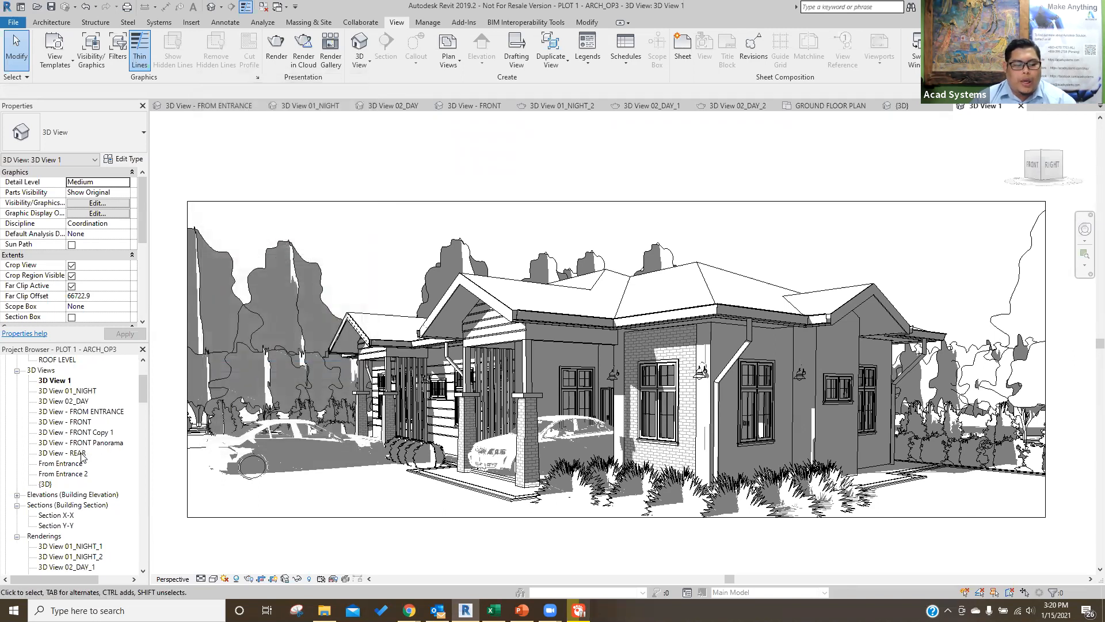
double_click(79, 422)
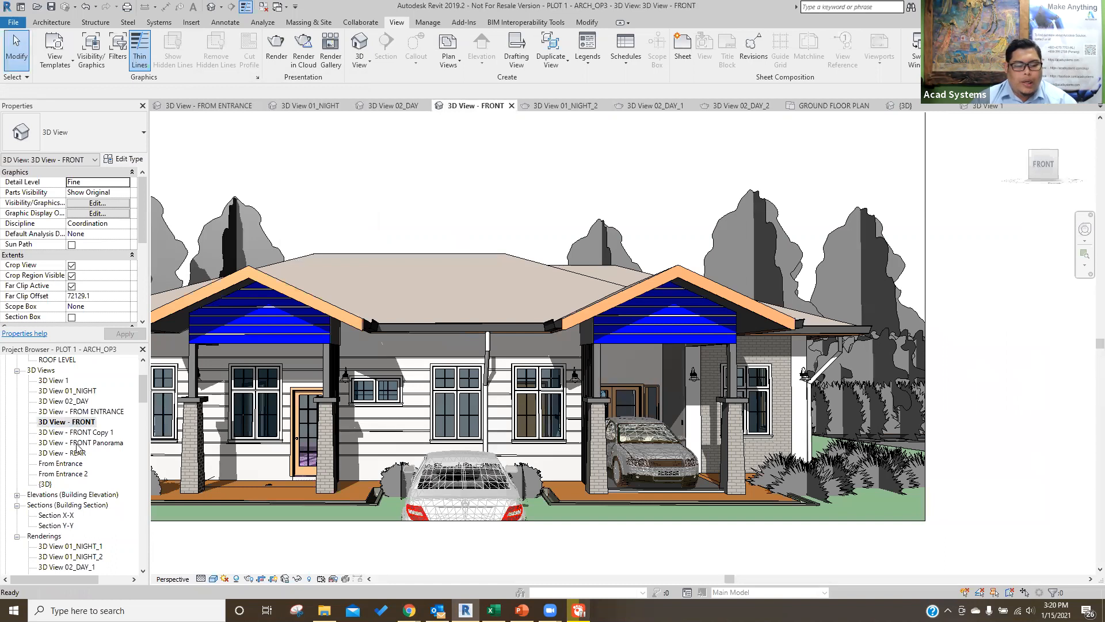
scroll(80, 420, down, 4)
scroll(81, 420, down, 7)
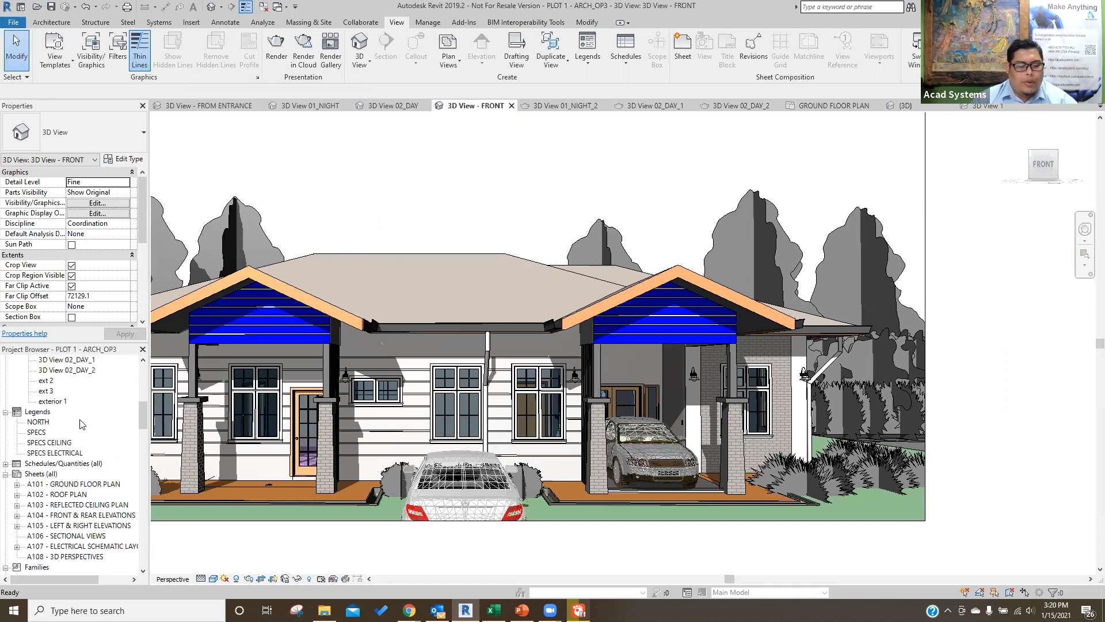
scroll(95, 437, up, 5)
scroll(95, 441, up, 2)
scroll(75, 451, down, 1)
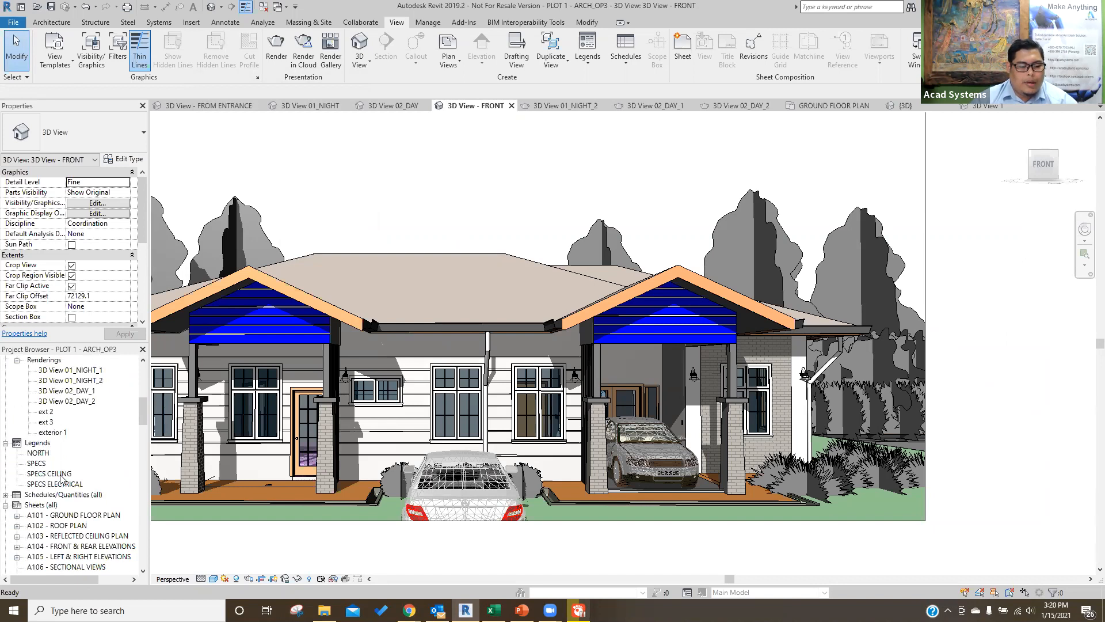
scroll(60, 480, up, 1)
scroll(56, 496, down, 2)
scroll(51, 488, down, 2)
scroll(52, 487, up, 3)
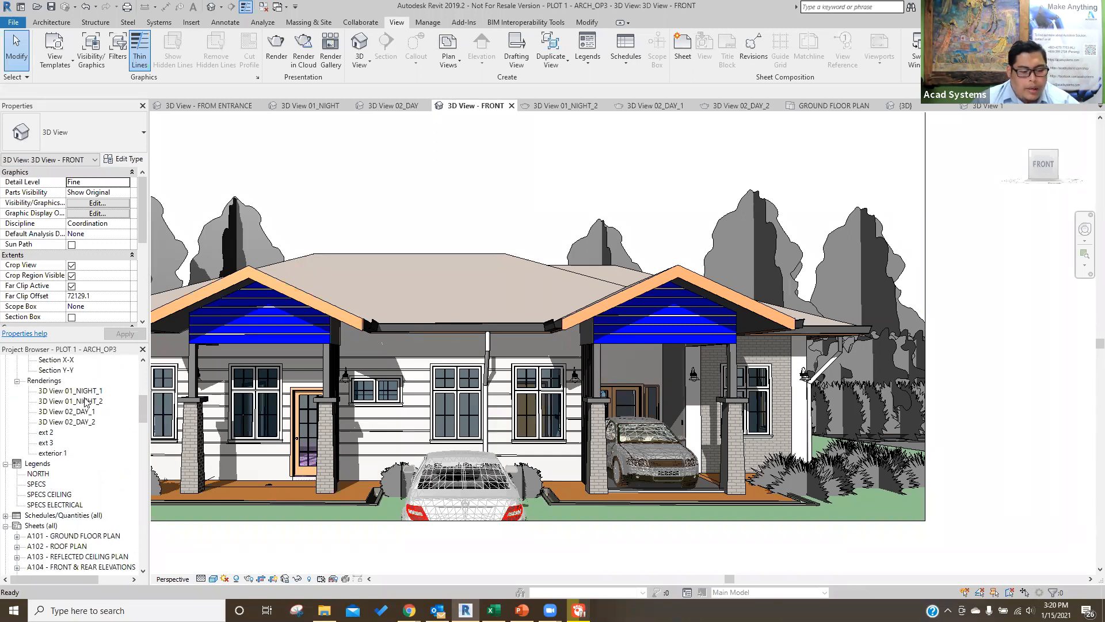
double_click(80, 422)
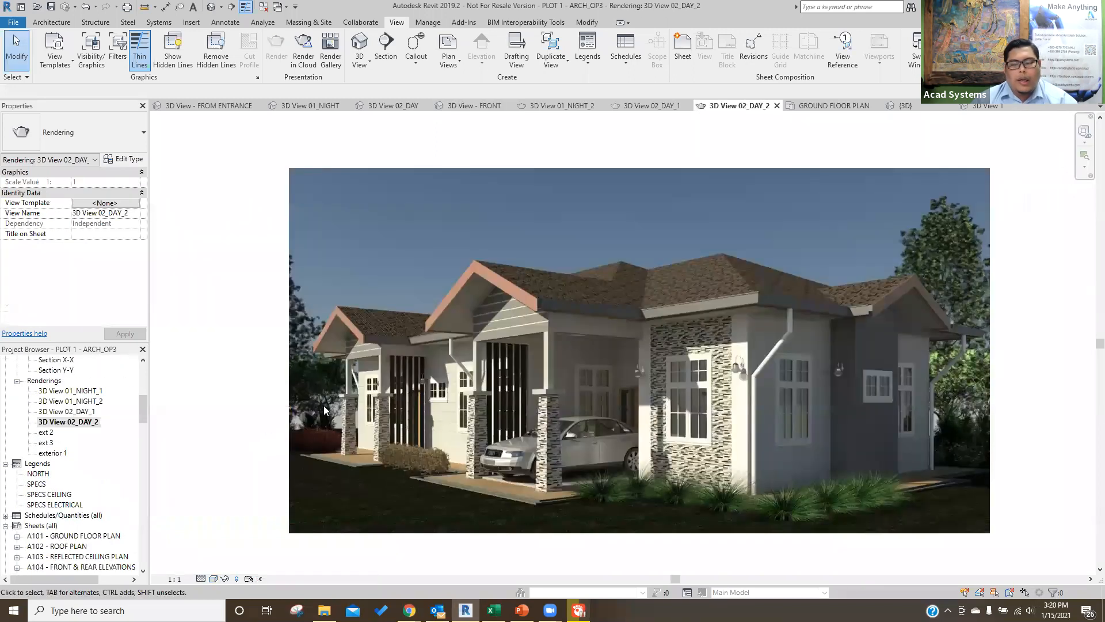
Examine the 3D View 02_DAY_2 rendering up close and compare it with the night rendering 3D View 01_NIGHT_2.
scroll(669, 342, up, 1)
scroll(659, 330, down, 1)
scroll(658, 331, up, 1)
scroll(658, 330, down, 1)
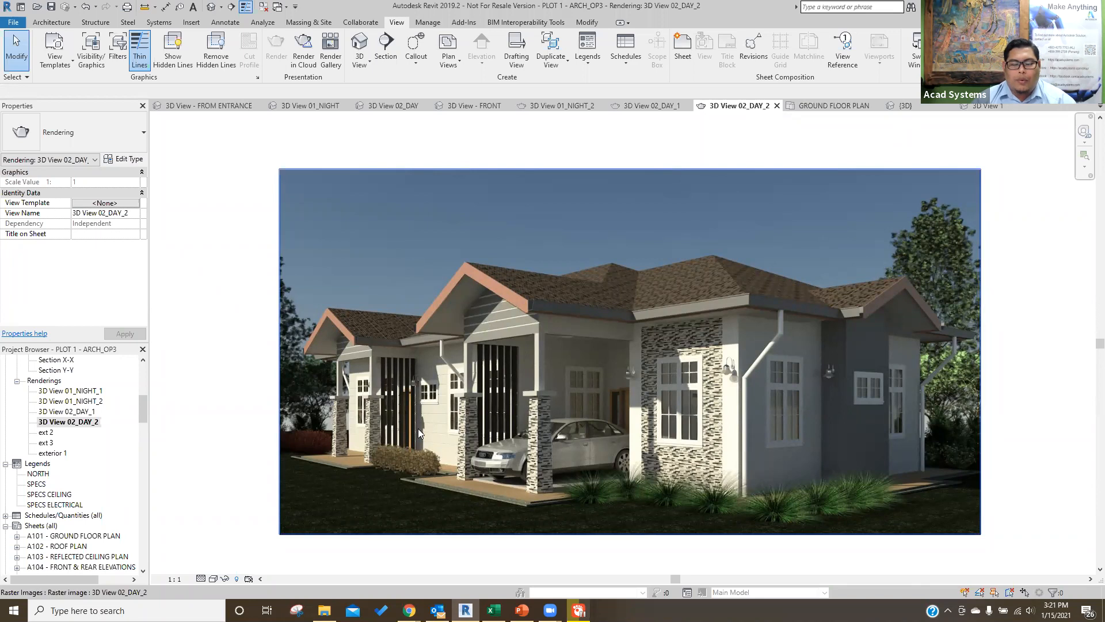
scroll(418, 428, up, 5)
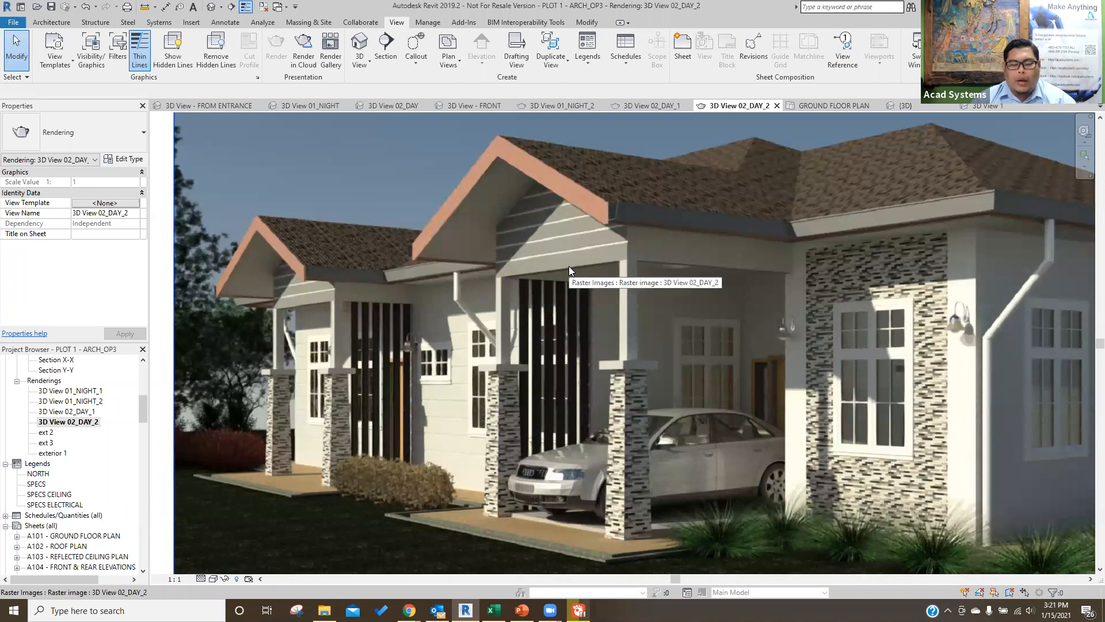
scroll(558, 276, down, 5)
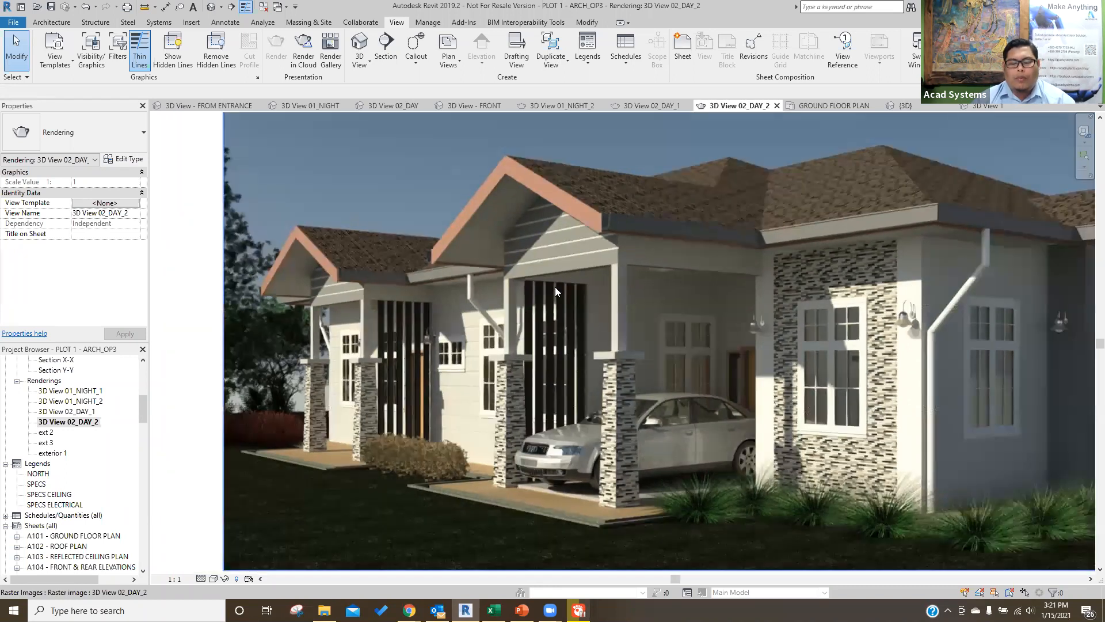
middle_drag(584, 332, 575, 335)
middle_drag(266, 370, 245, 402)
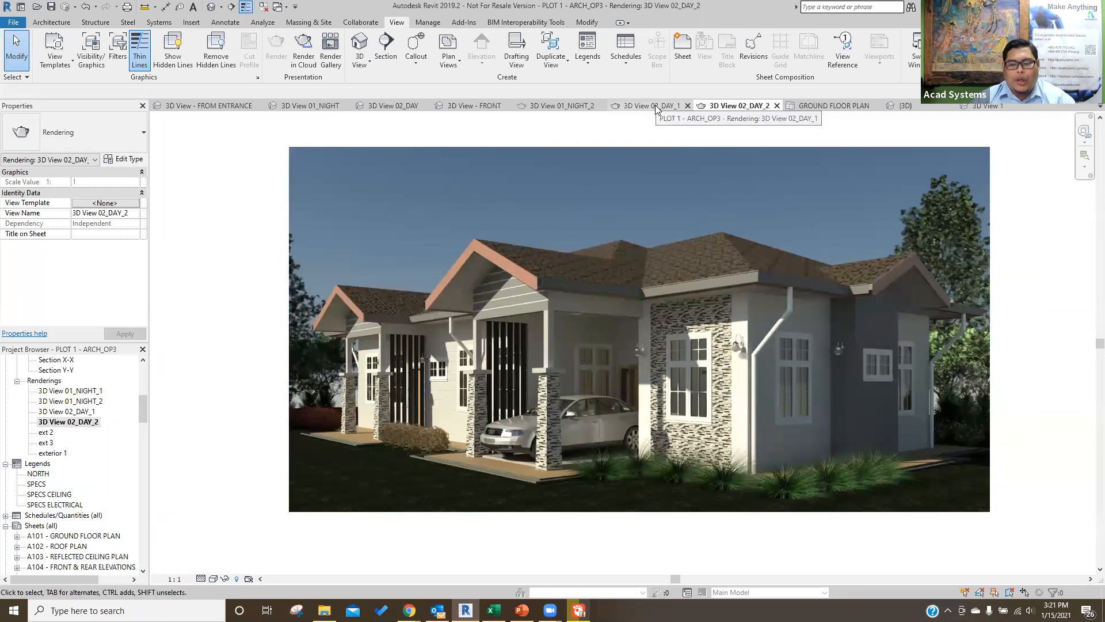
click(562, 106)
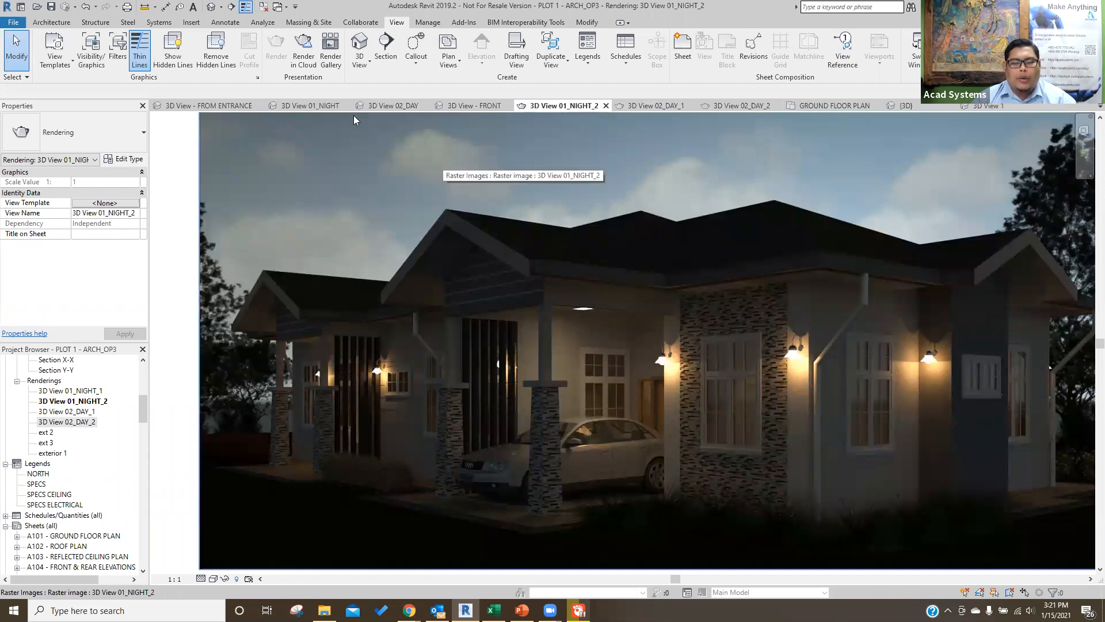
Open 3D View 1 and set its rendering lighting scheme to Exterior: Sun and Artificial.
scroll(95, 423, up, 4)
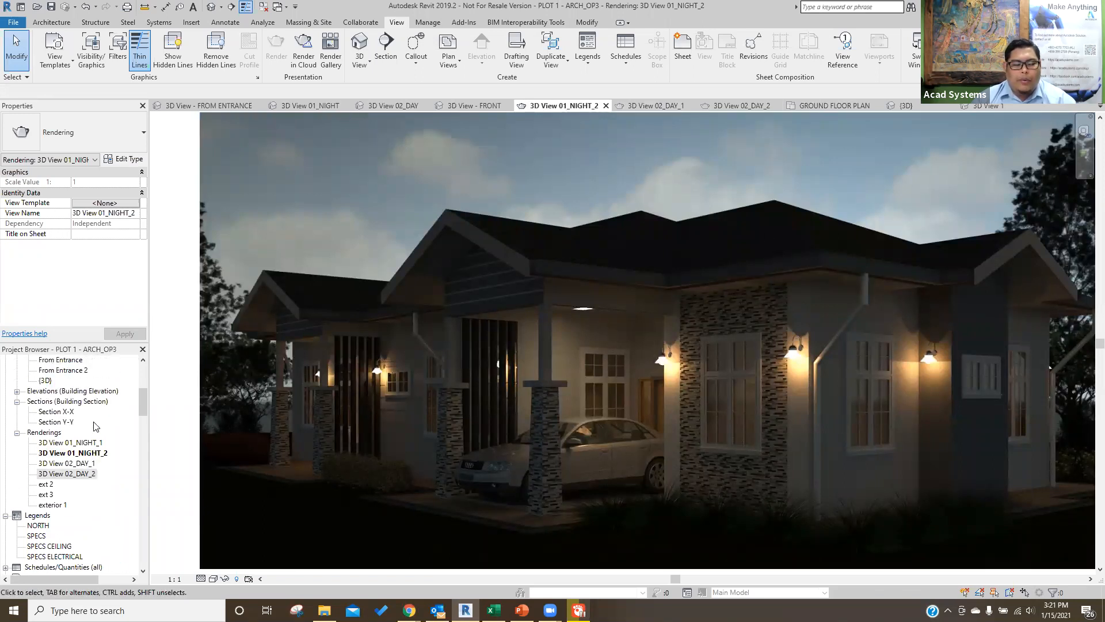
scroll(90, 423, up, 5)
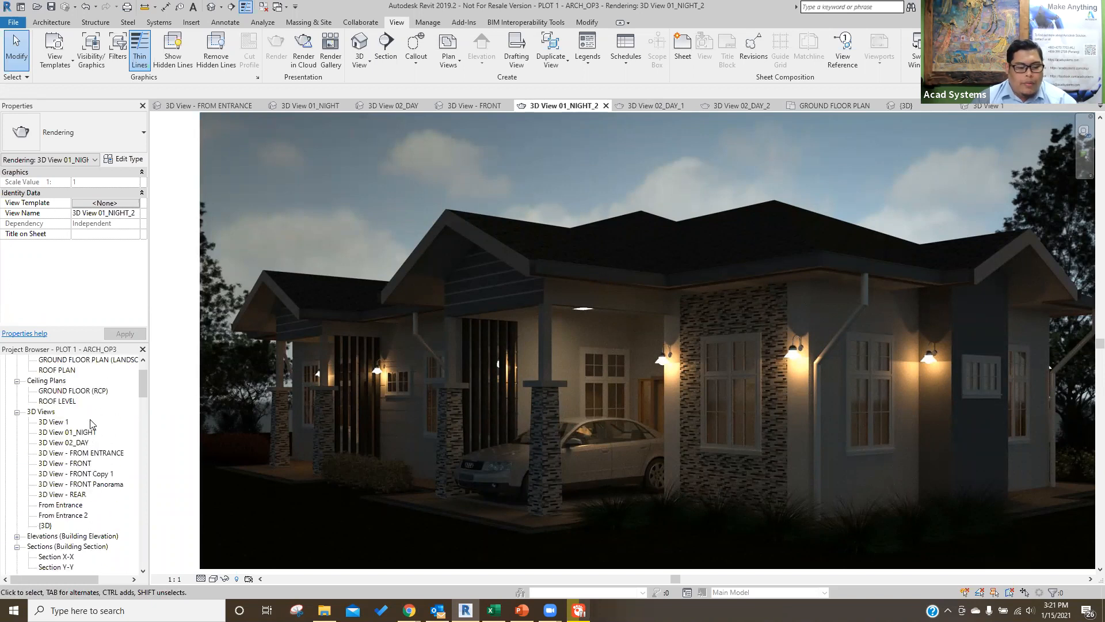
double_click(55, 423)
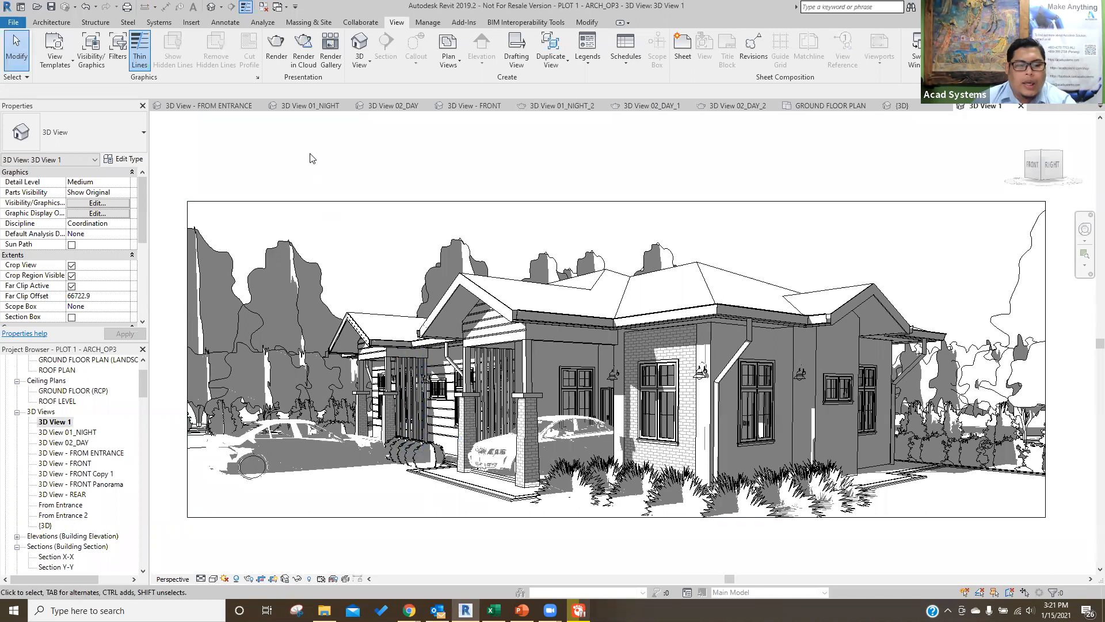
click(276, 56)
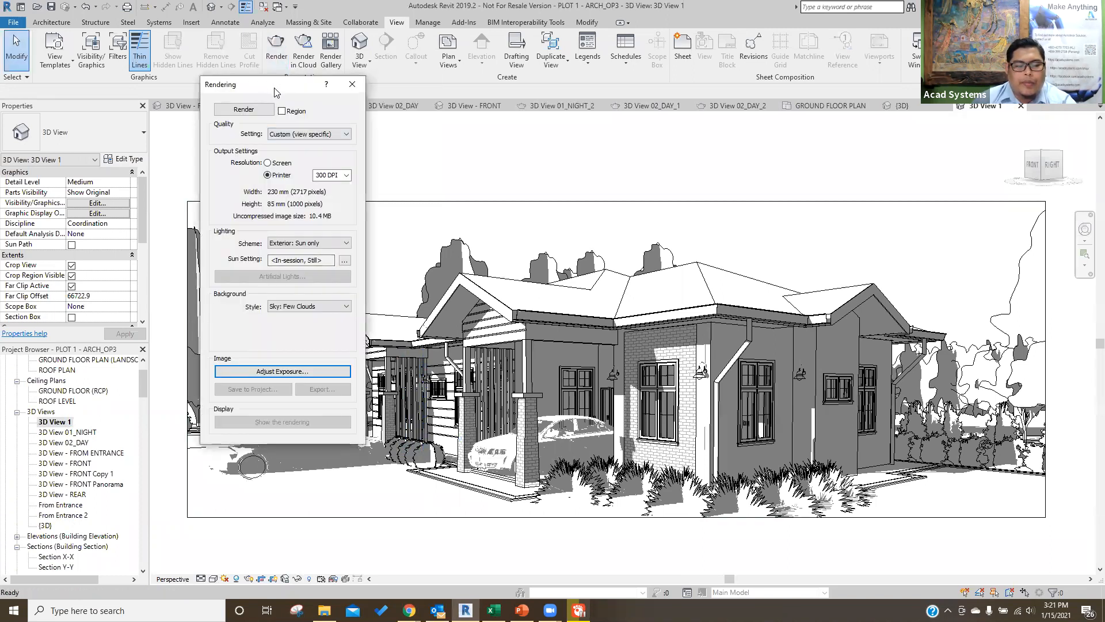
drag(275, 92, 281, 92)
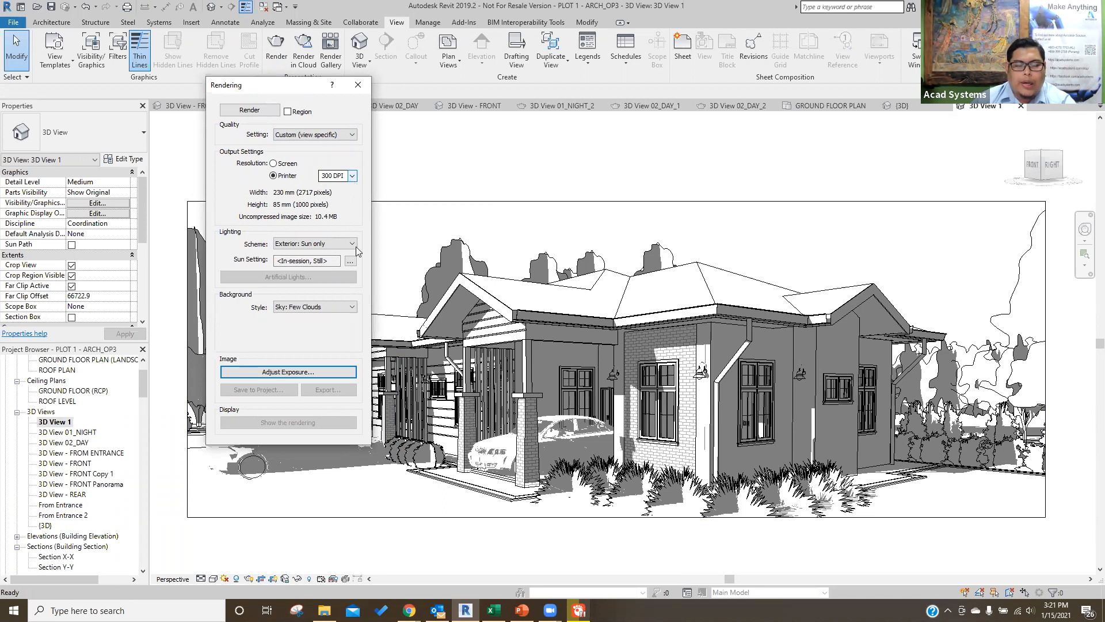
click(317, 245)
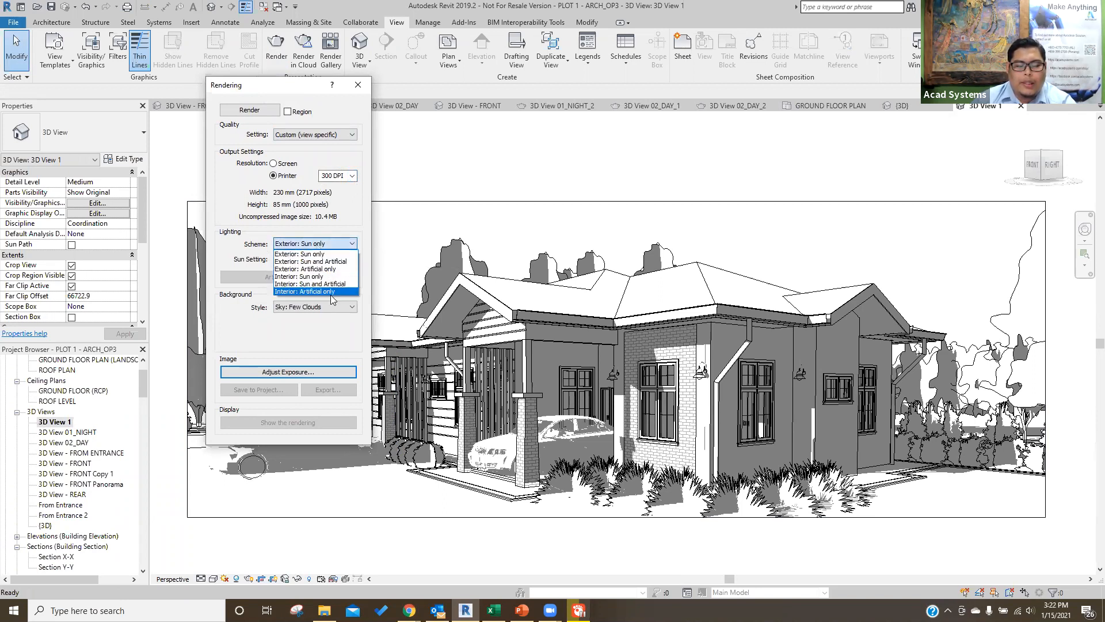
click(332, 263)
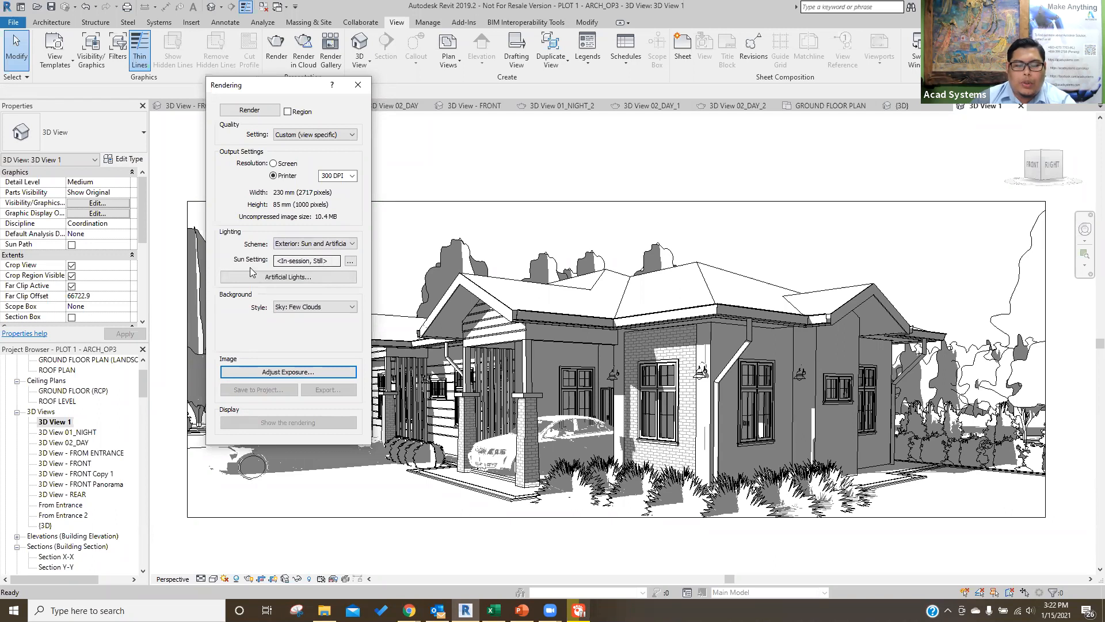
Set the rendering's sun time to 8:15 PM, apply it and accept the sun settings.
click(351, 262)
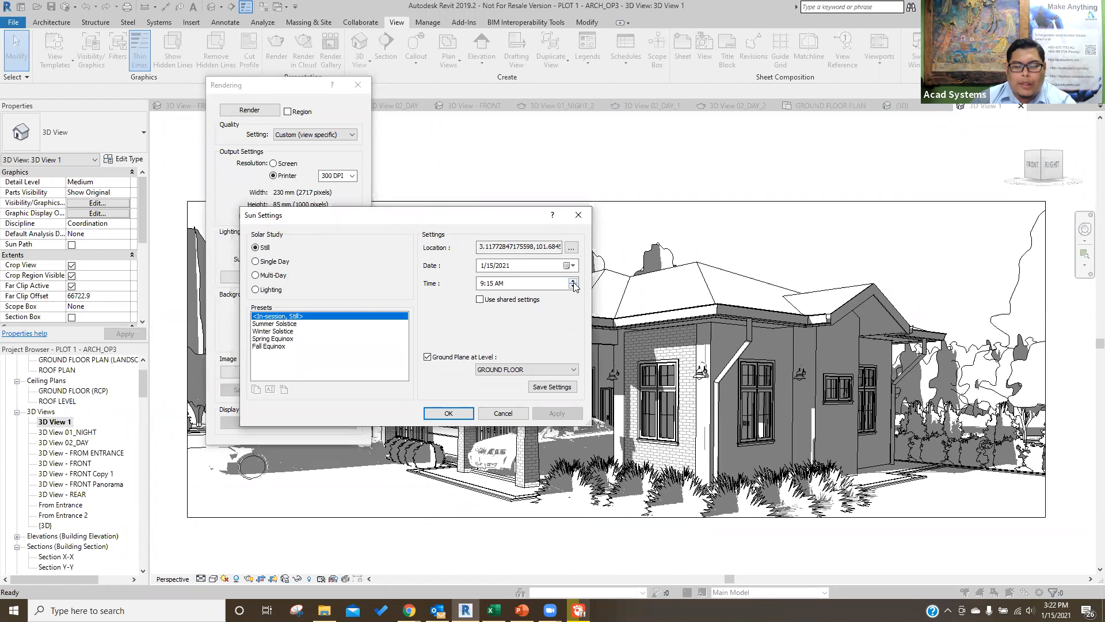
click(573, 281)
click(572, 281)
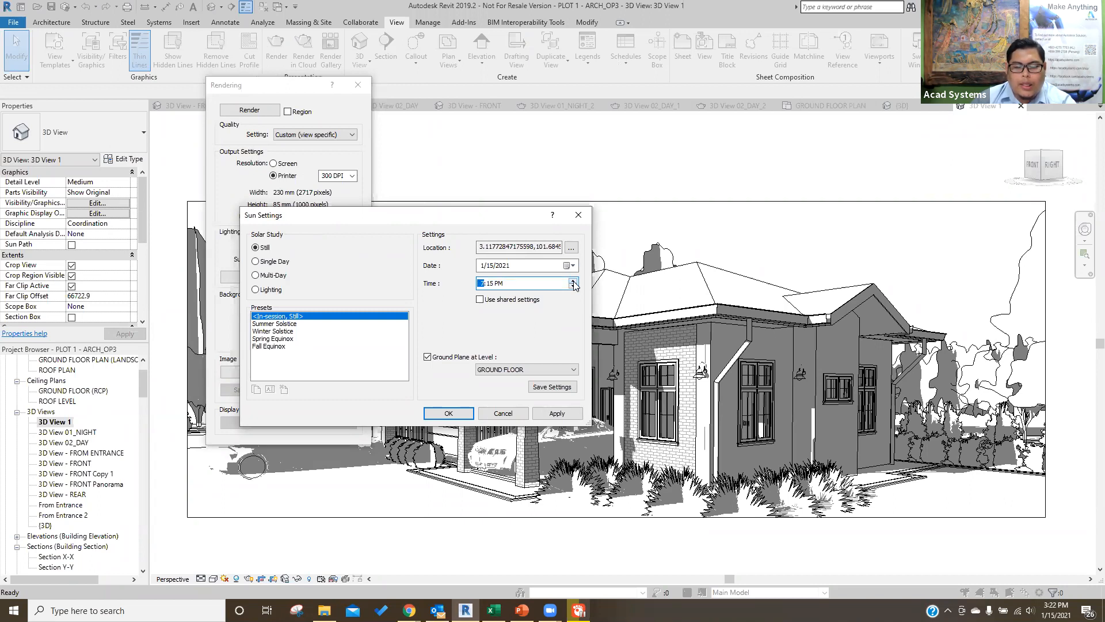
click(573, 281)
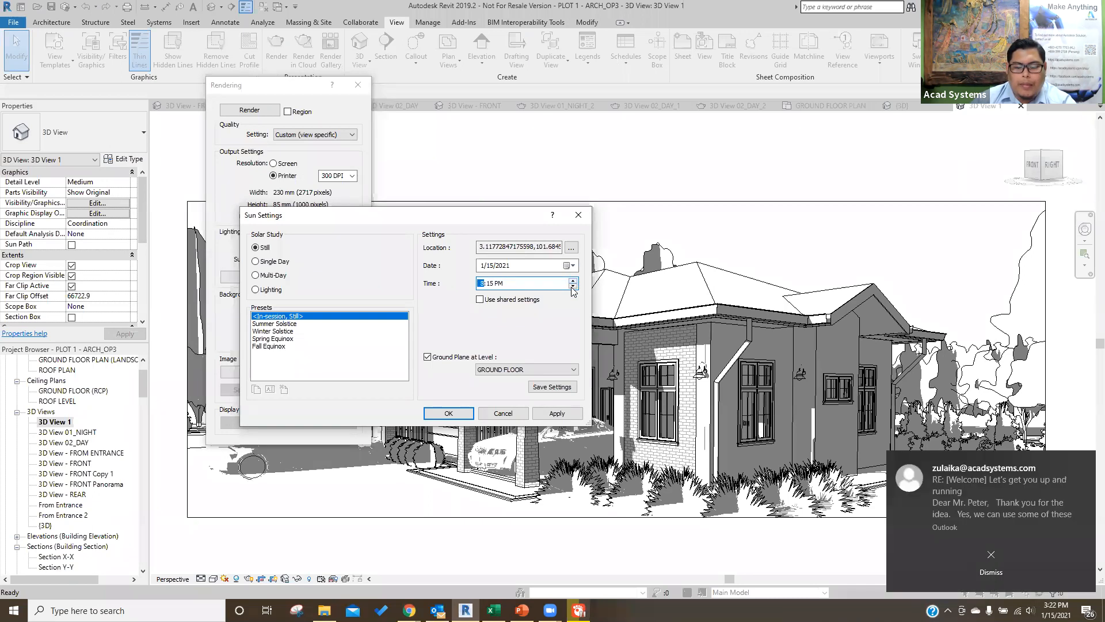
click(963, 567)
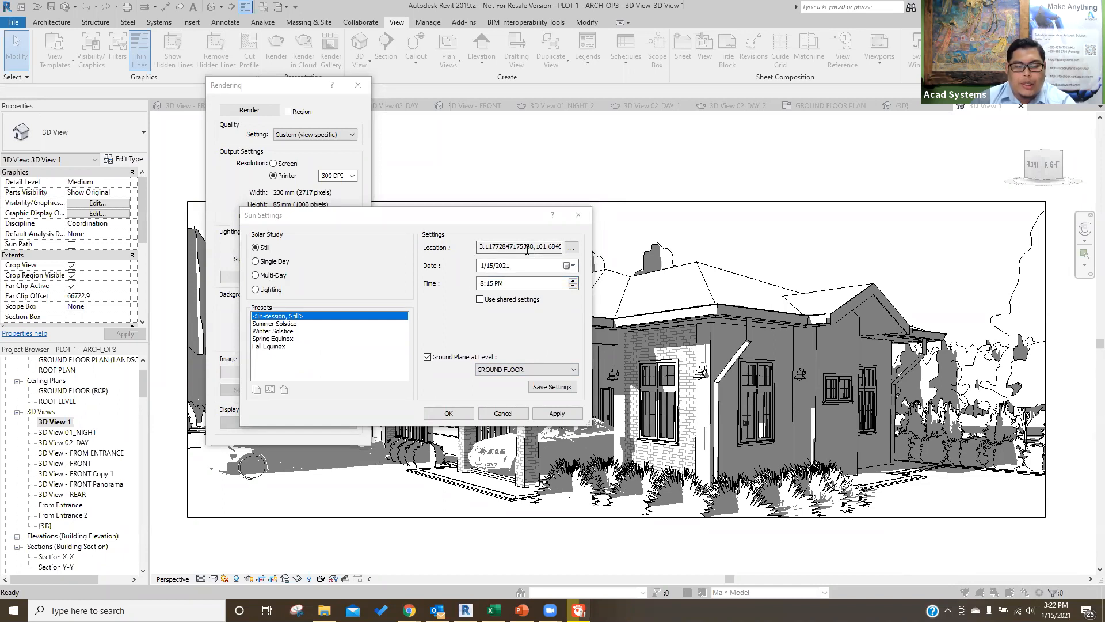
click(554, 416)
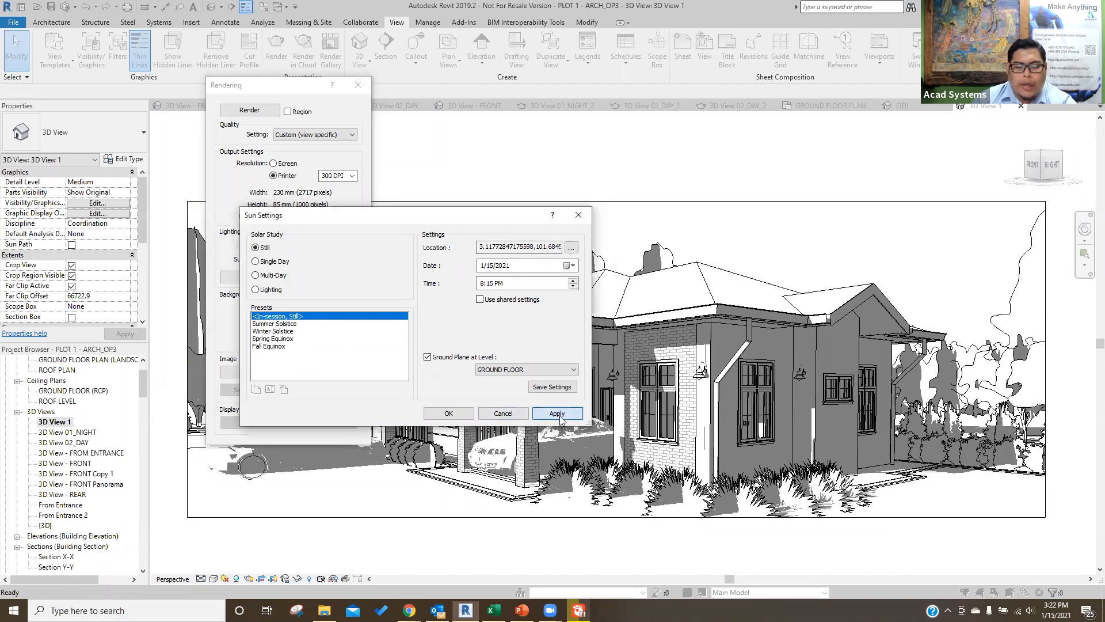
click(448, 414)
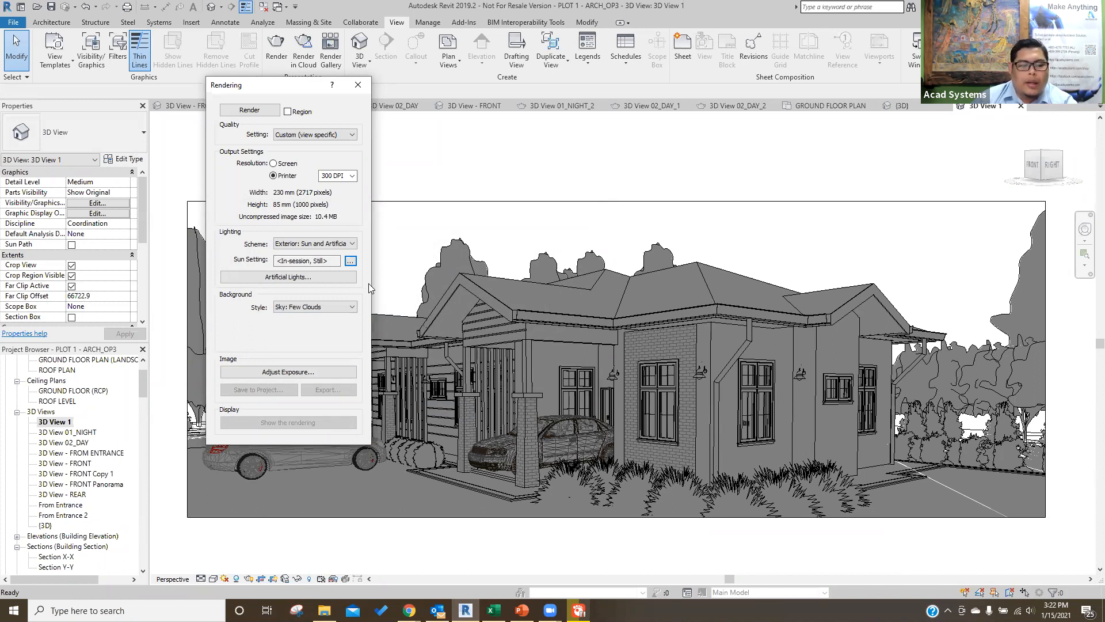
Keep the Sun and Artificial scheme, then switch downlights 51 to 53 off and back on in the view's artificial lights.
click(318, 245)
click(322, 261)
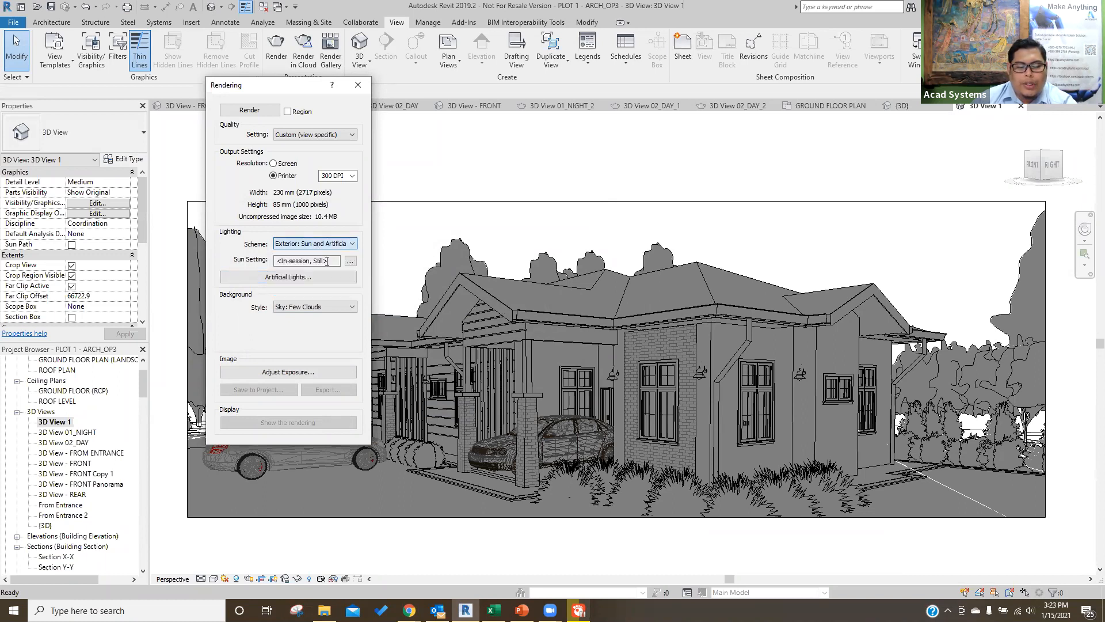
click(280, 278)
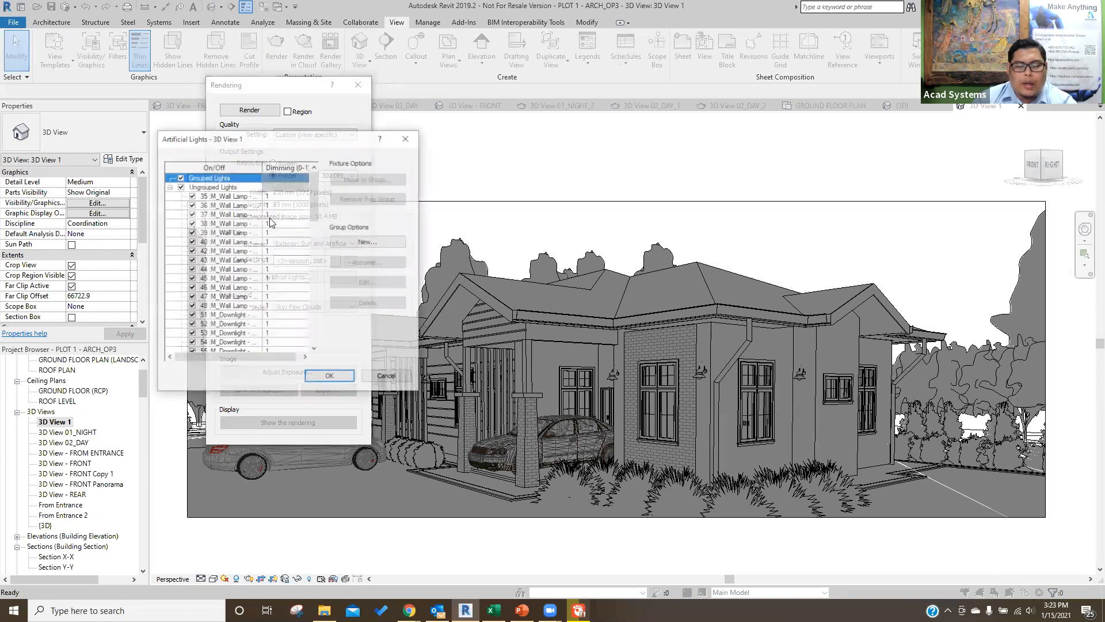
drag(274, 147, 481, 165)
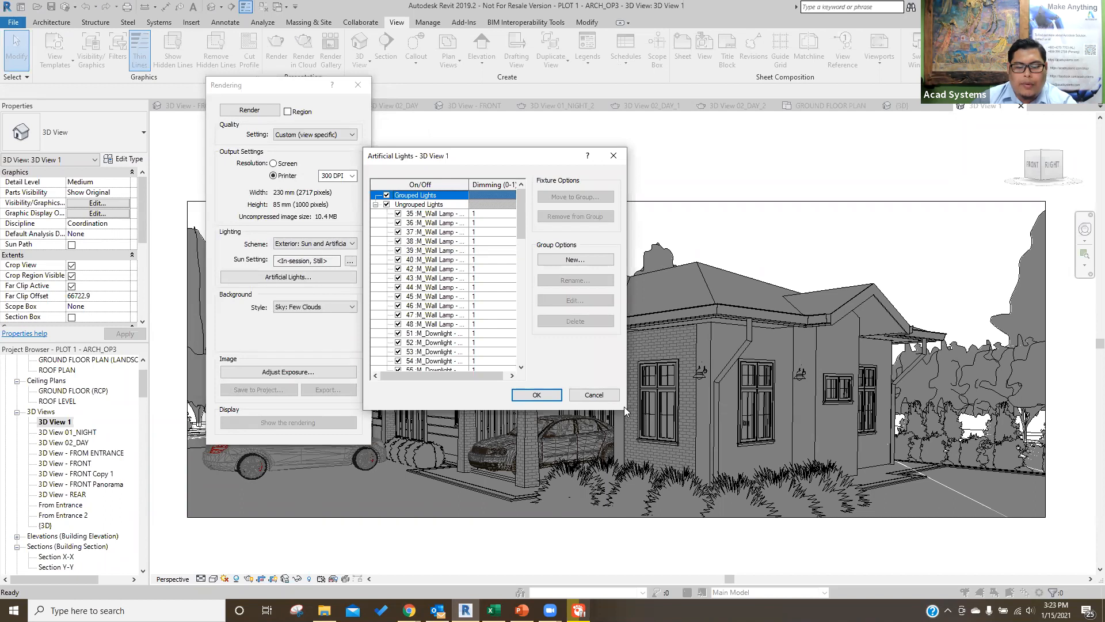
scroll(421, 285, down, 1)
click(400, 287)
click(398, 287)
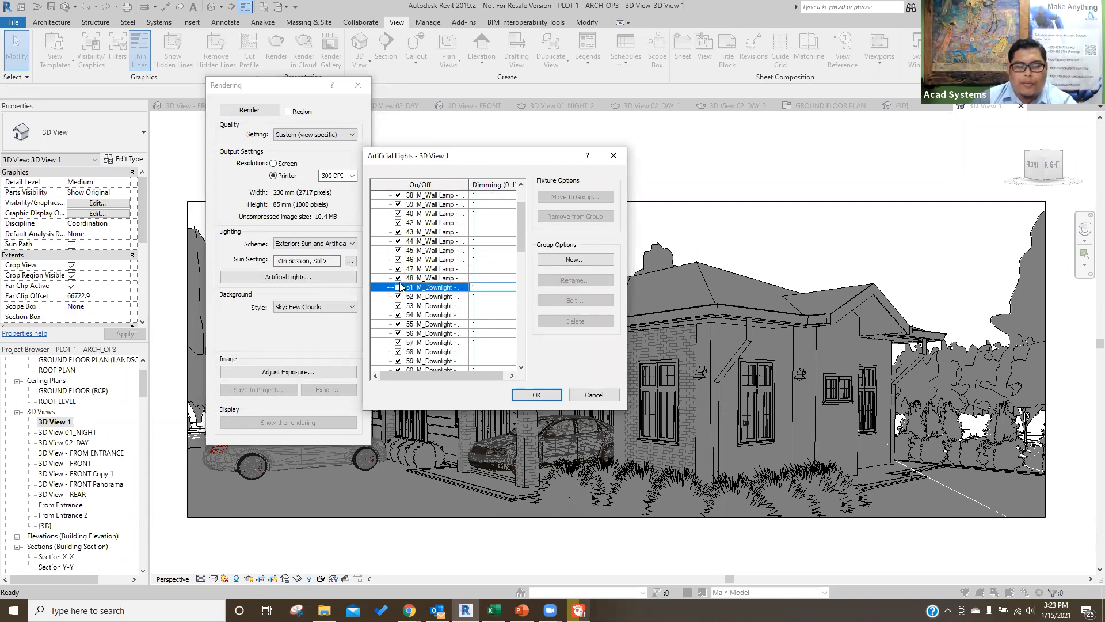
click(397, 297)
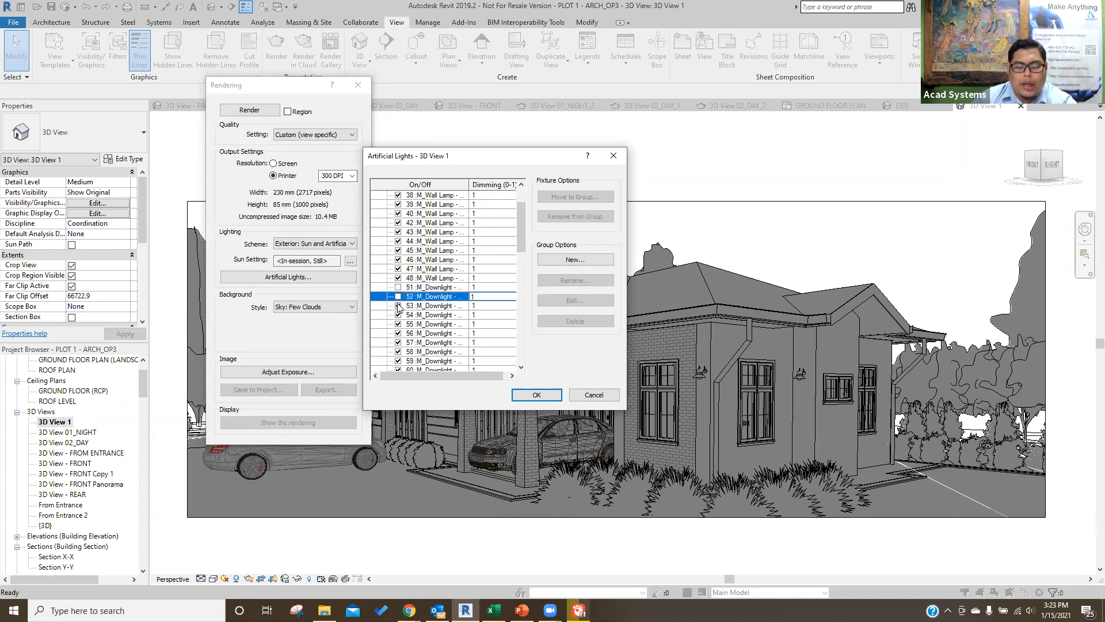
click(398, 306)
click(399, 321)
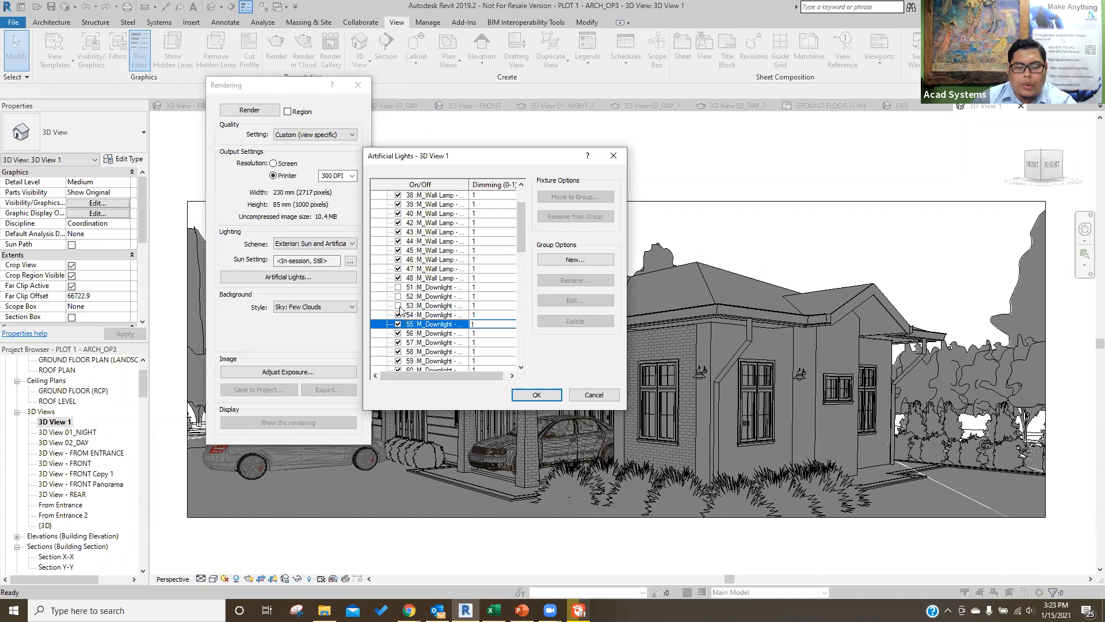
click(398, 306)
click(398, 296)
click(398, 287)
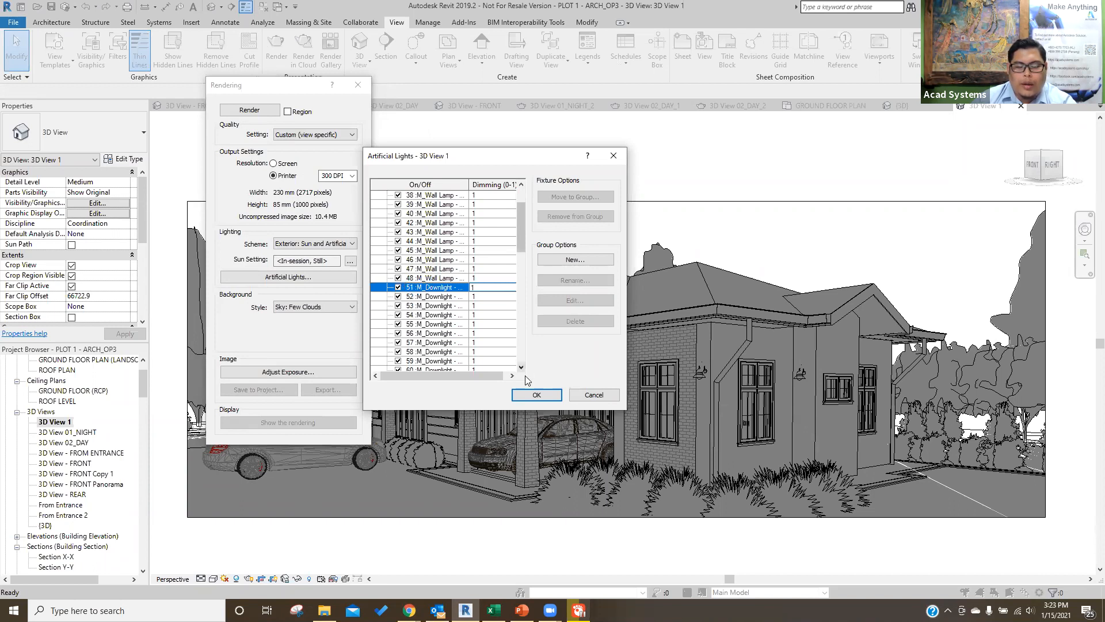
click(526, 393)
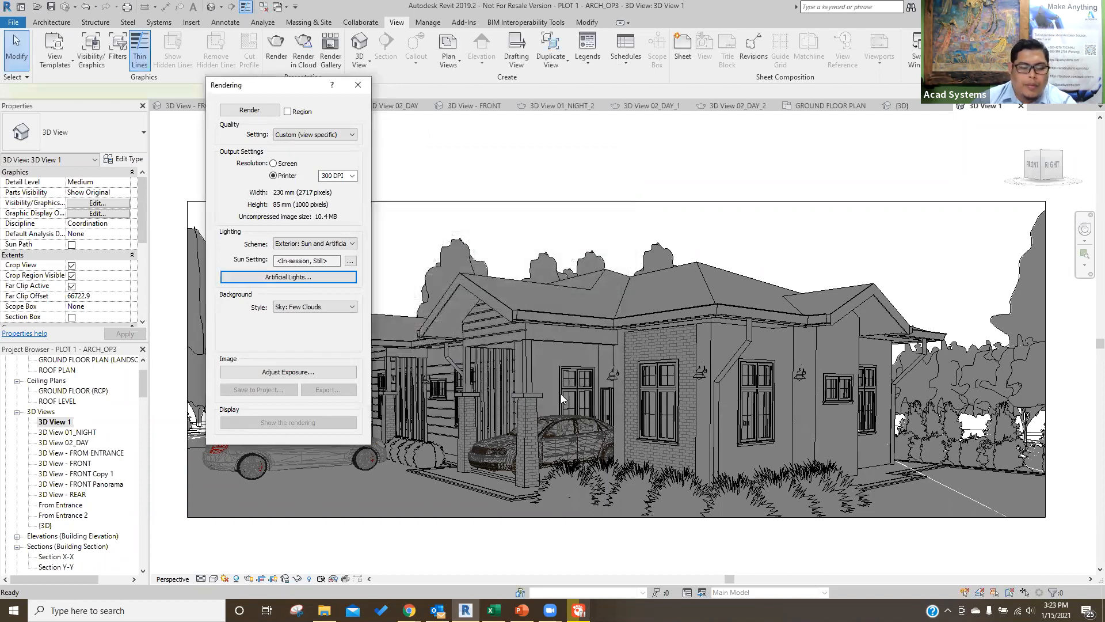
Set the rendering background to Sky: Very Few Clouds and close the Rendering dialog without rendering.
click(321, 306)
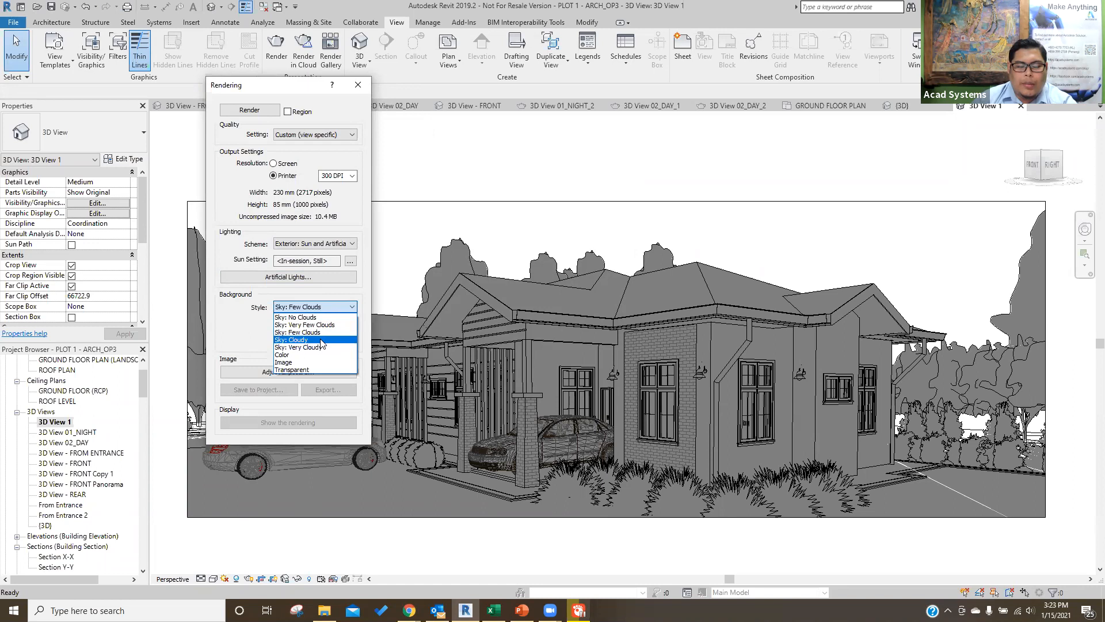
click(323, 325)
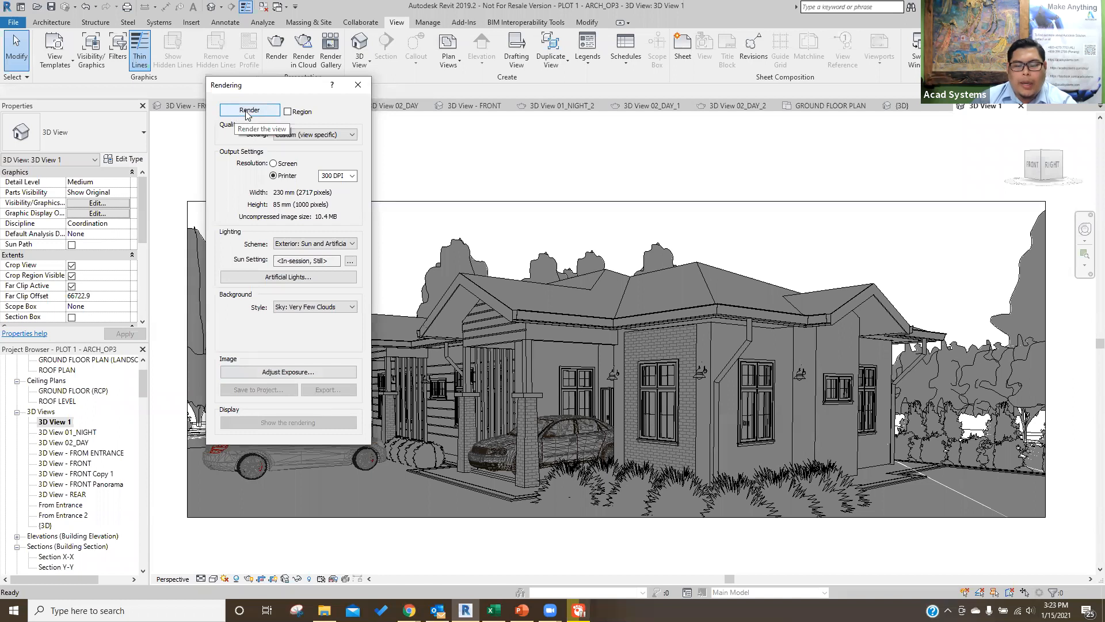
click(358, 85)
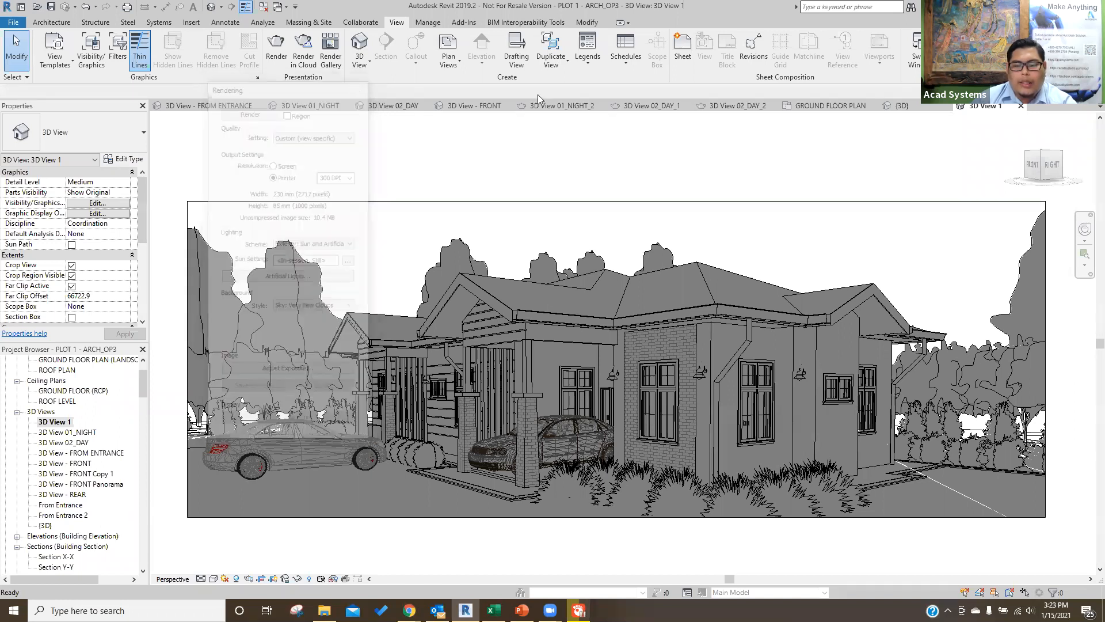
Examine the saved night rendering 3D View 01_NIGHT_2 as a sample of sun and artificial lighting.
click(549, 105)
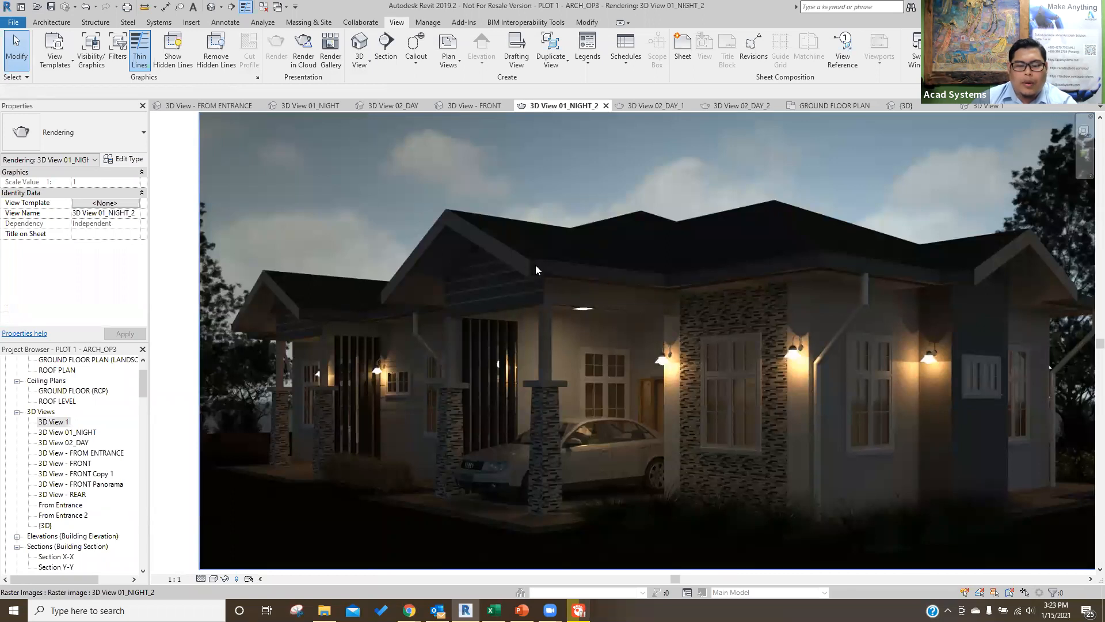
click(309, 320)
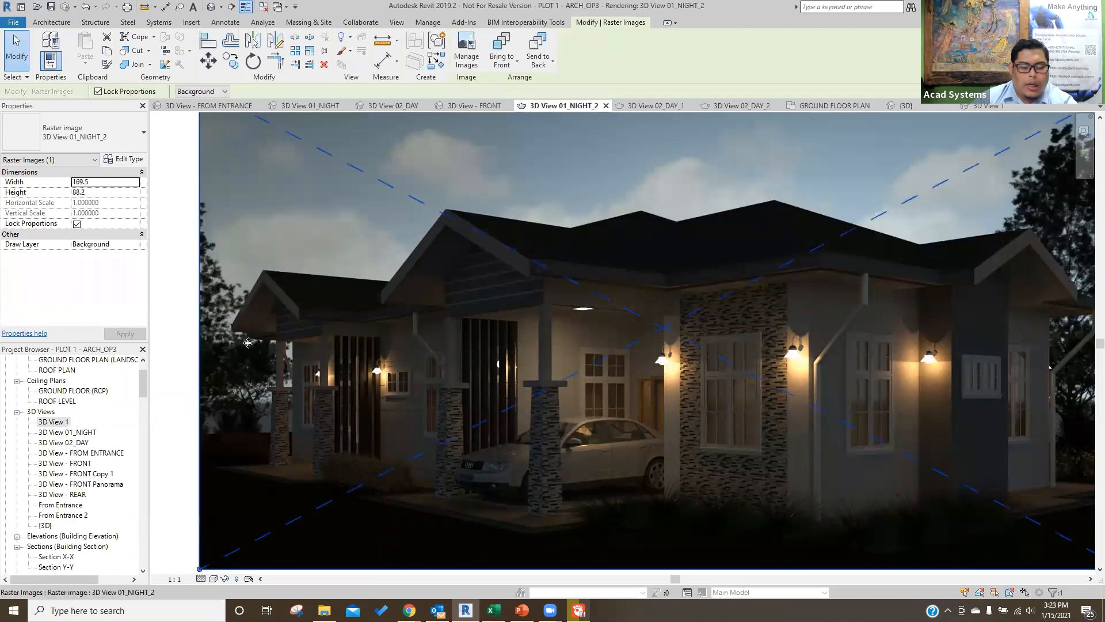
scroll(218, 320, down, 2)
scroll(221, 299, up, 2)
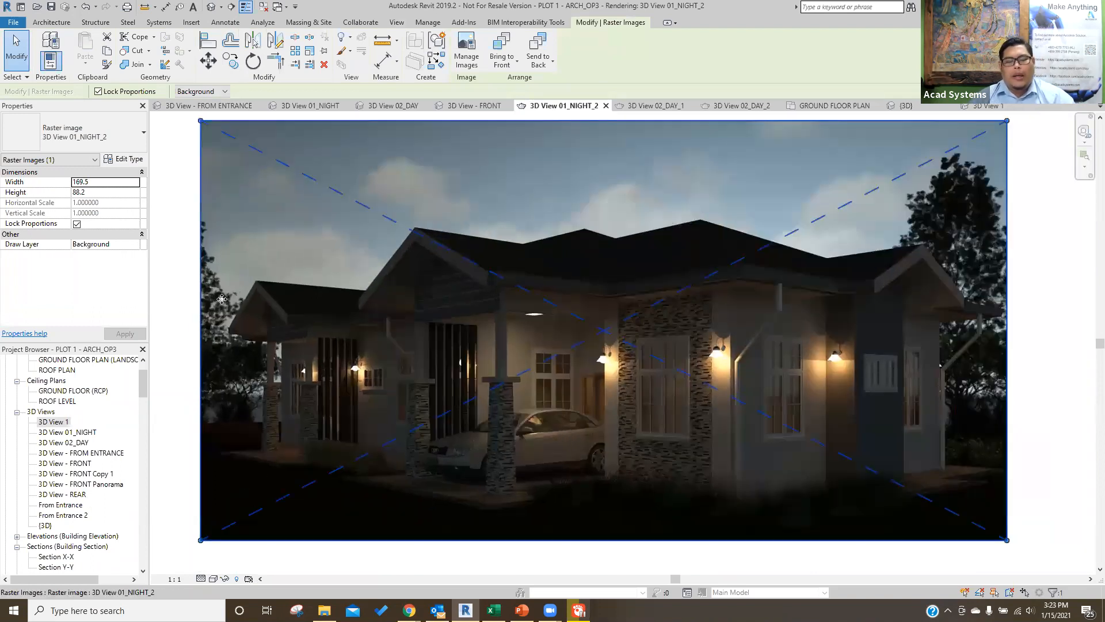
scroll(222, 298, down, 1)
key(Escape)
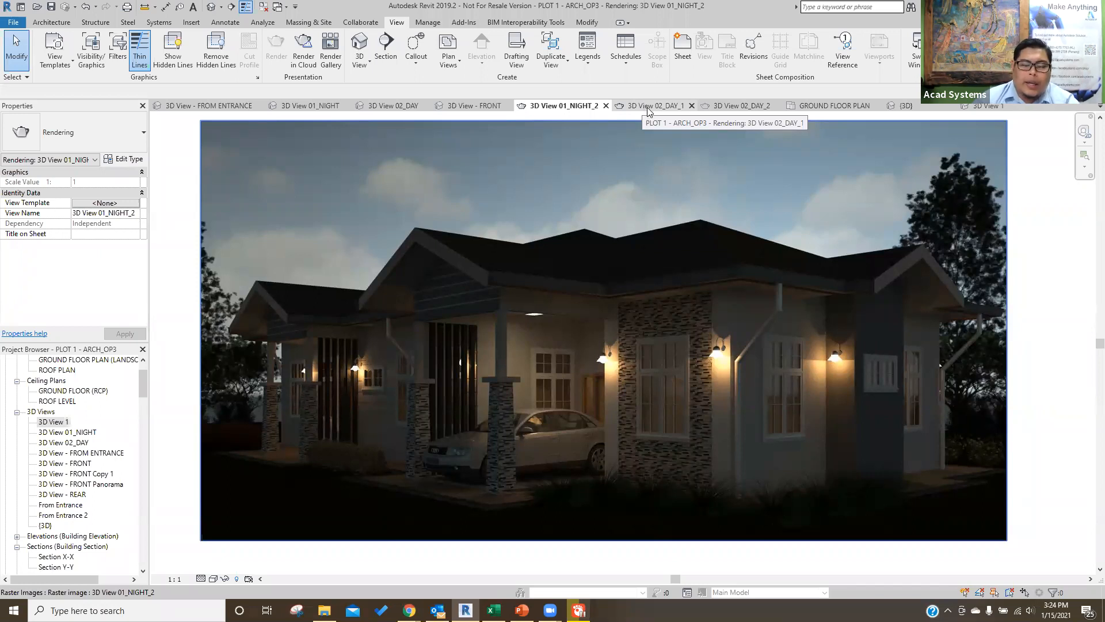
Return to 3D View 1, reopen its rendering sun settings and apply a time of 10:15 AM.
click(979, 106)
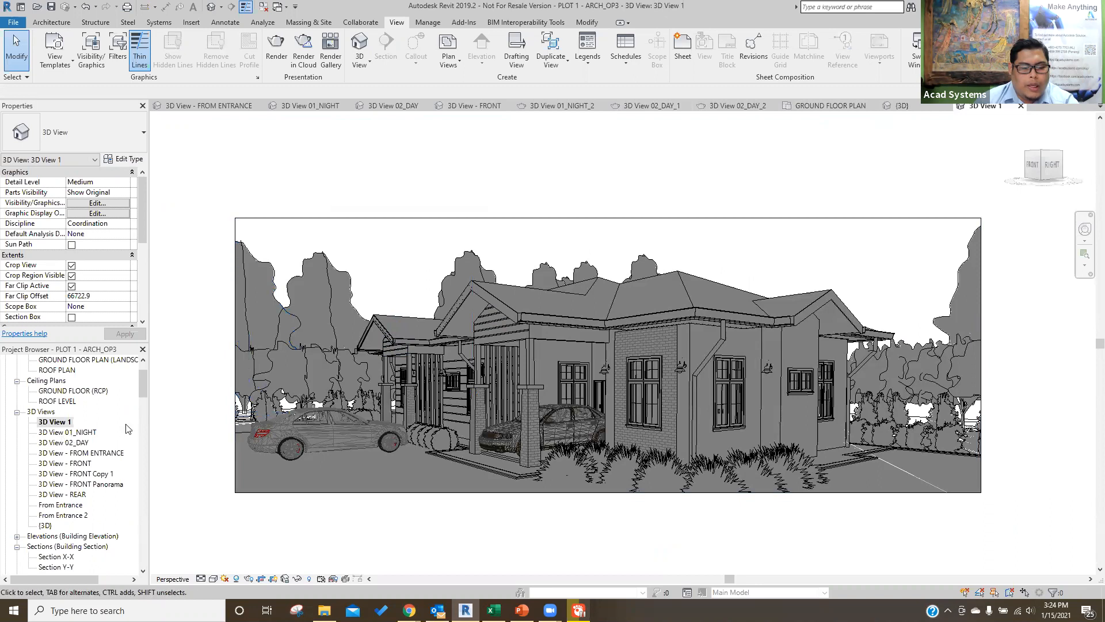
click(277, 49)
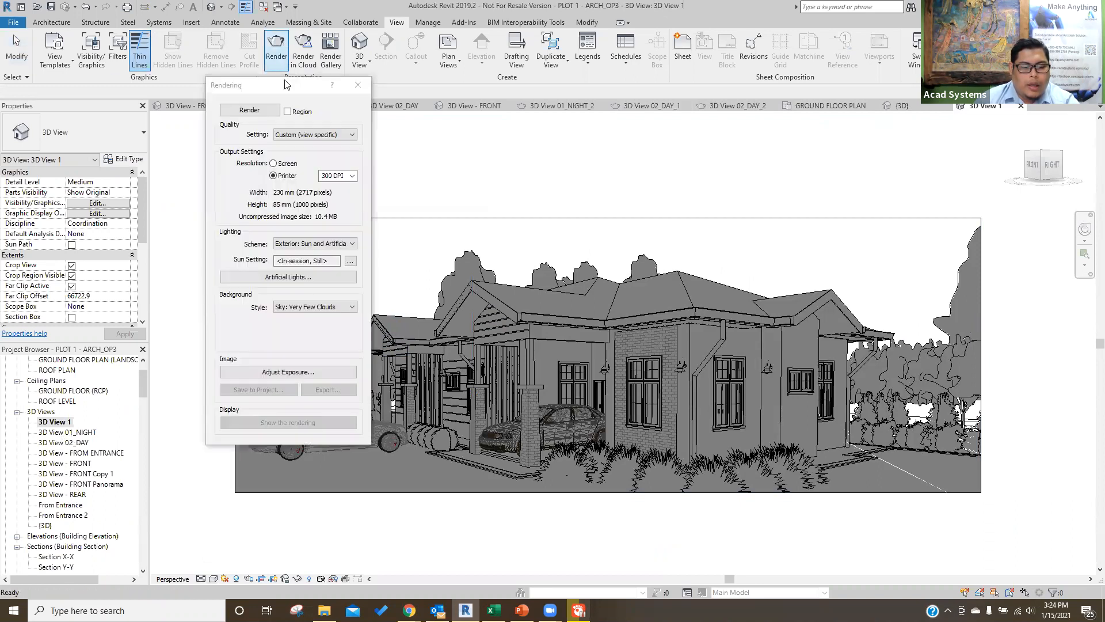
click(351, 262)
click(573, 287)
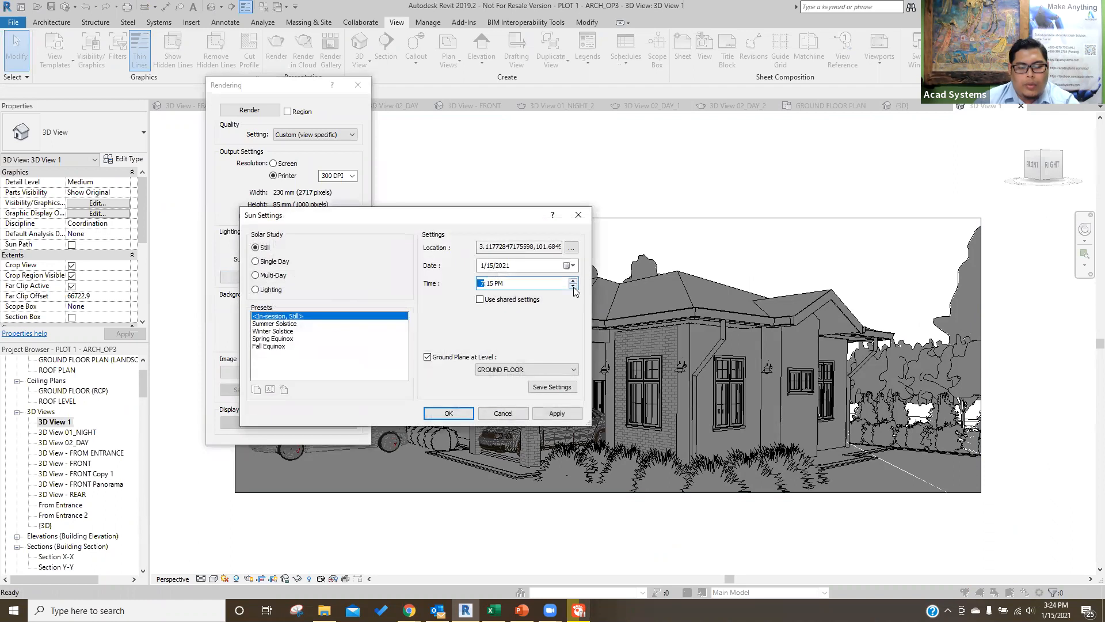
double_click(574, 287)
click(556, 414)
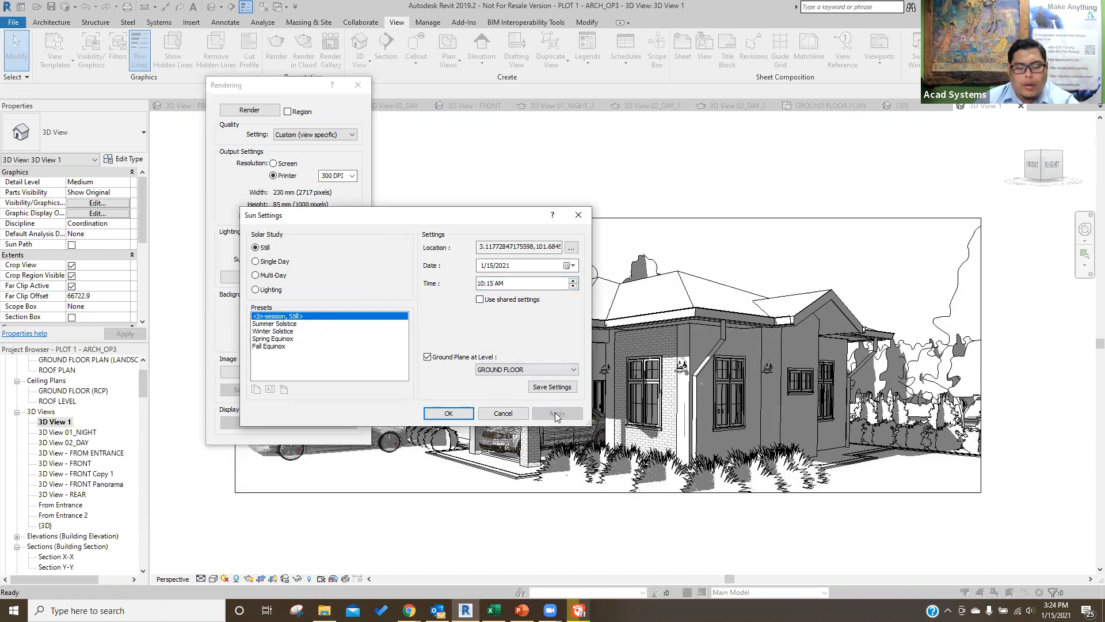
Set the sun time to 11:15 AM and apply it to update the view's shadows.
click(573, 281)
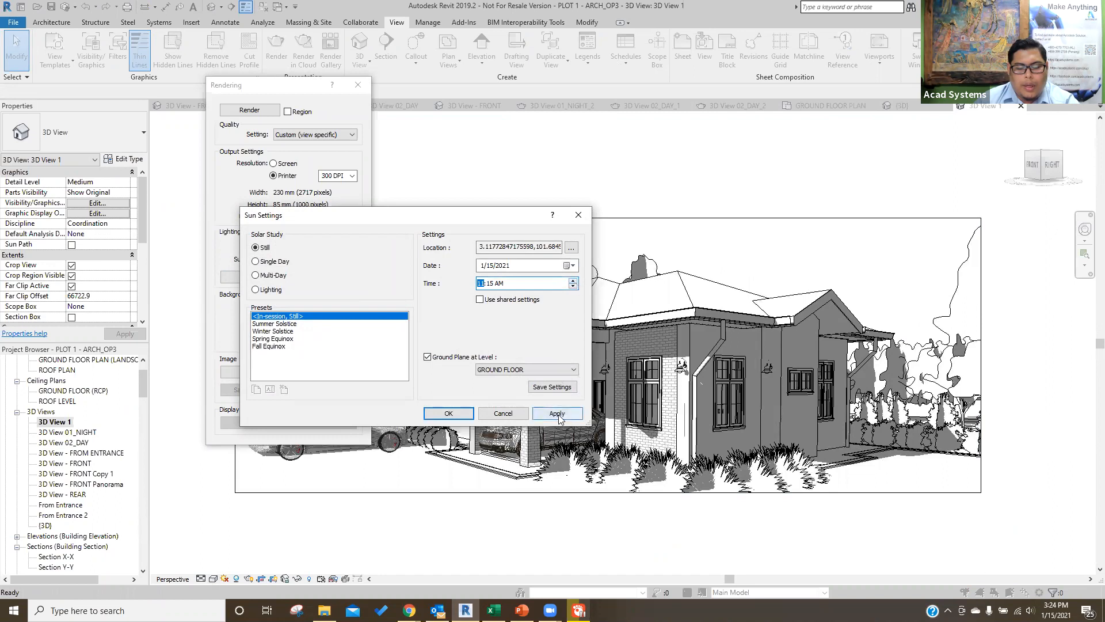
click(562, 415)
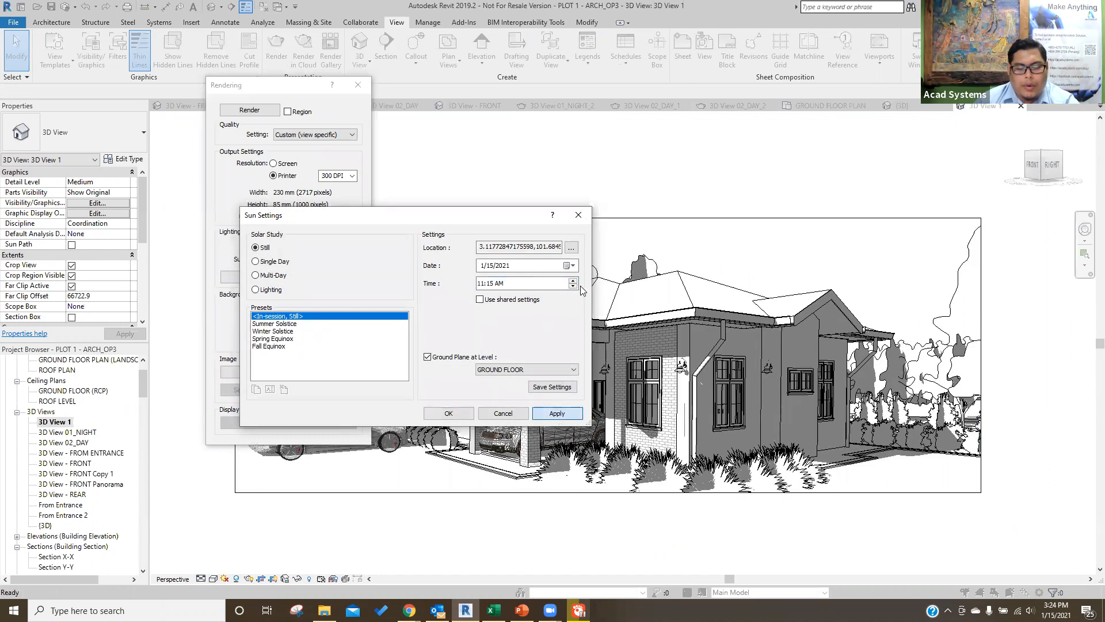
click(574, 288)
click(573, 287)
click(563, 414)
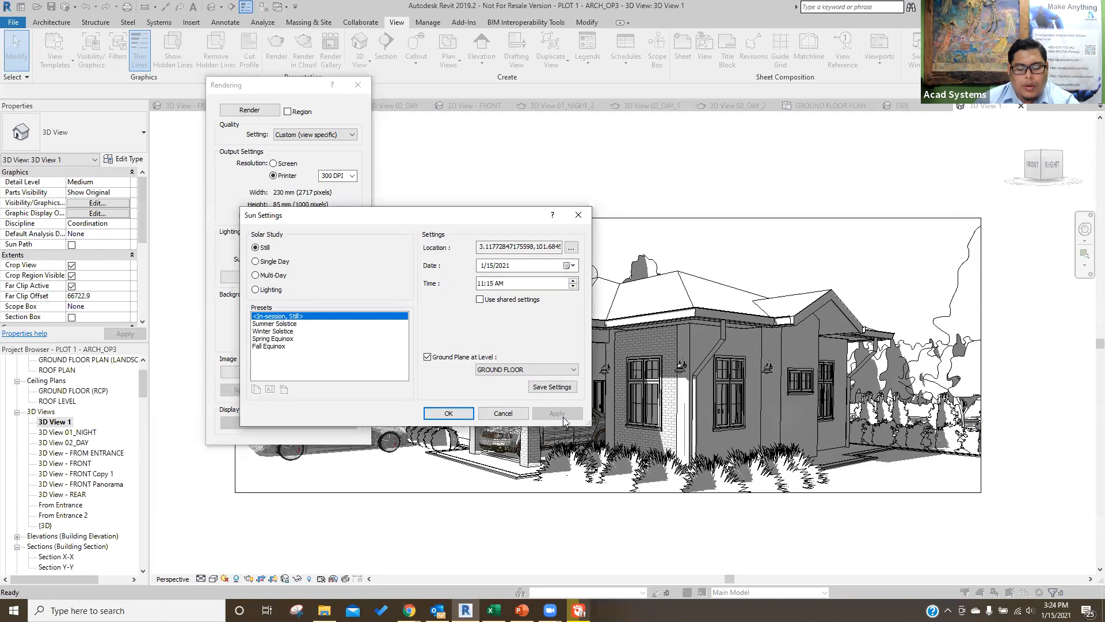
Accept the sun settings, set the rendering's exposure value to 12.62 and close the Rendering dialog.
click(442, 414)
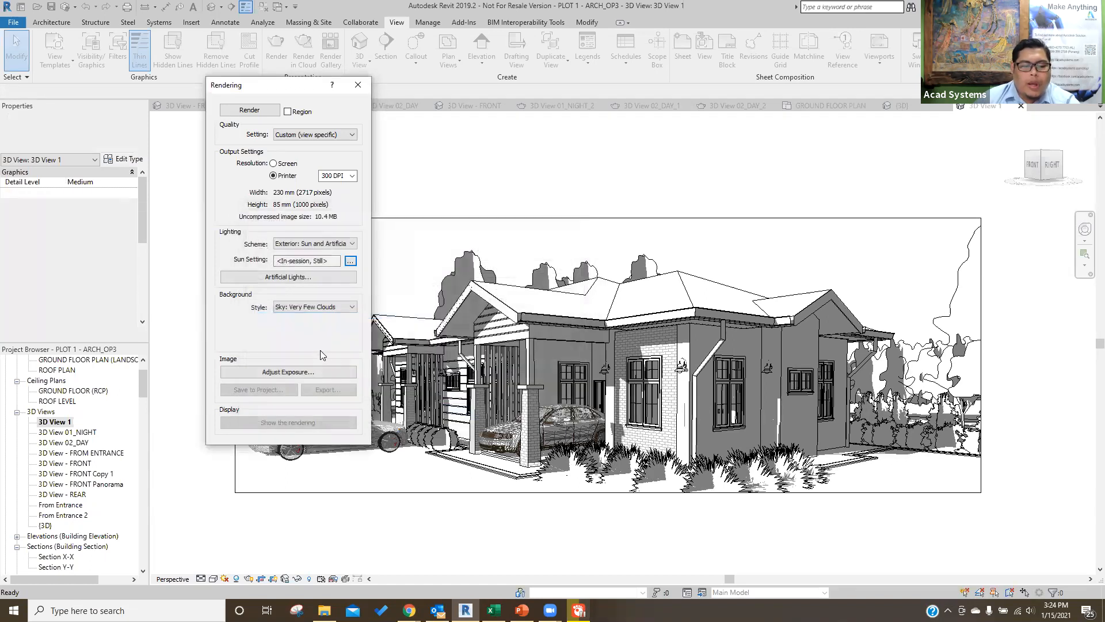
click(312, 371)
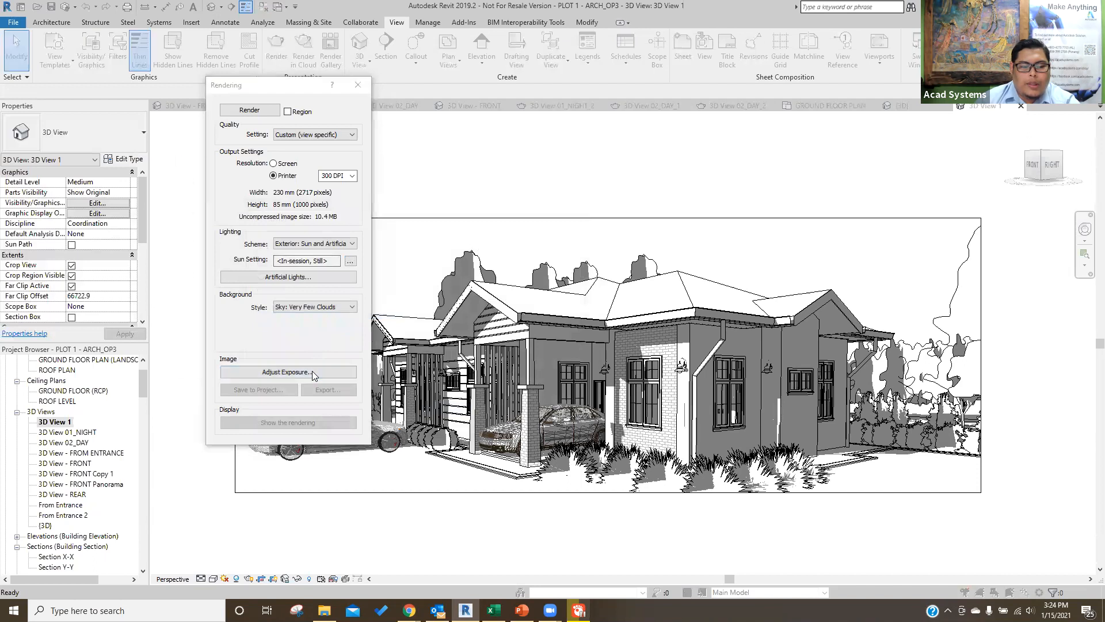
drag(348, 181, 342, 183)
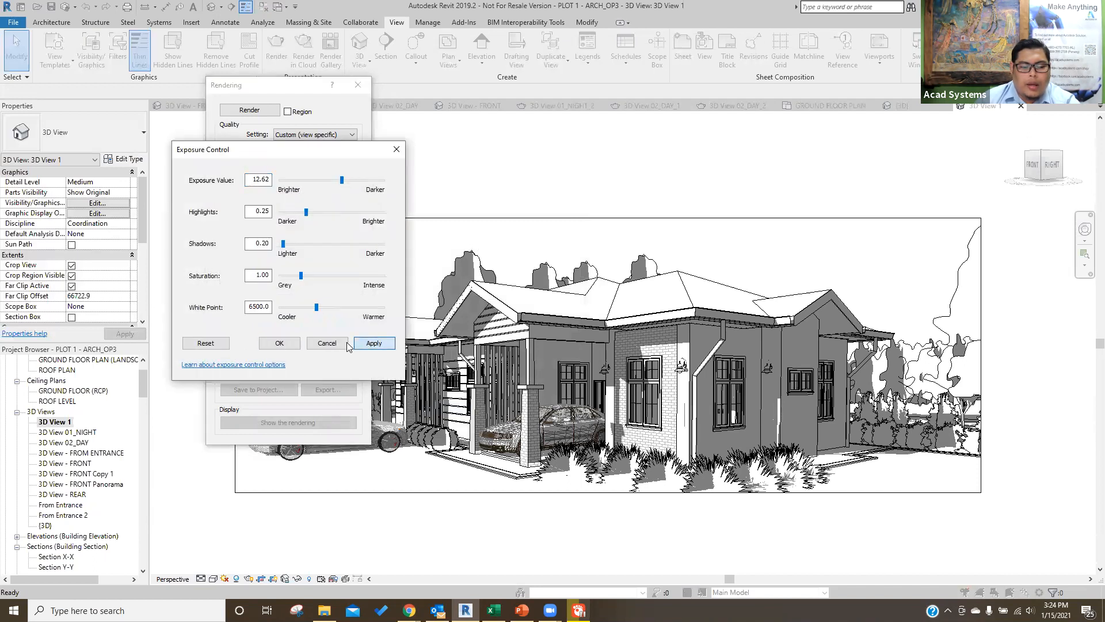
click(275, 343)
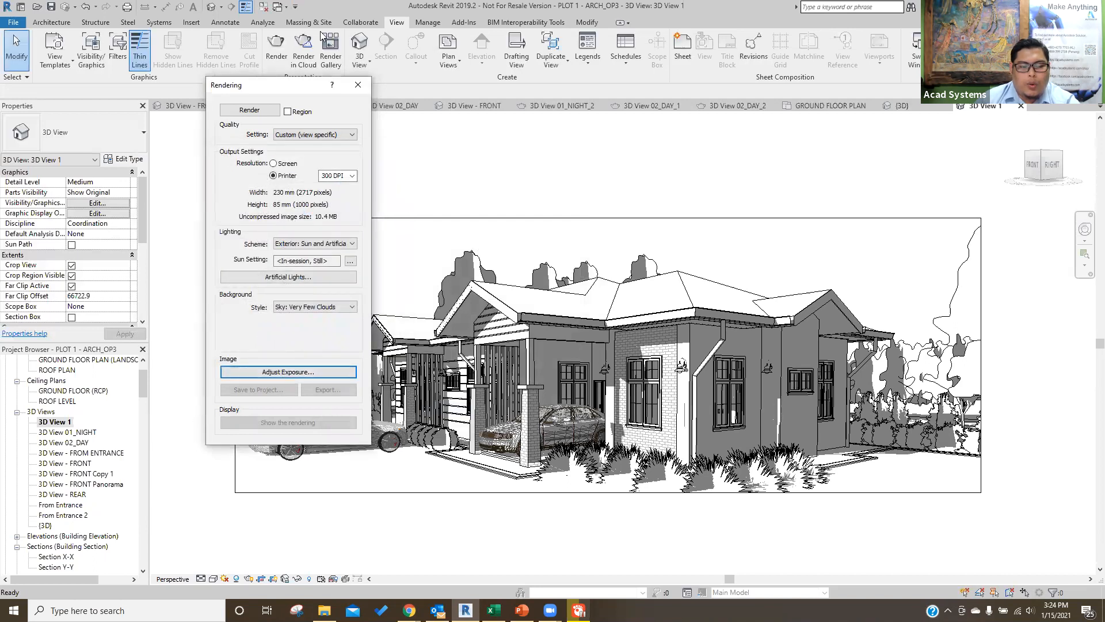
click(358, 86)
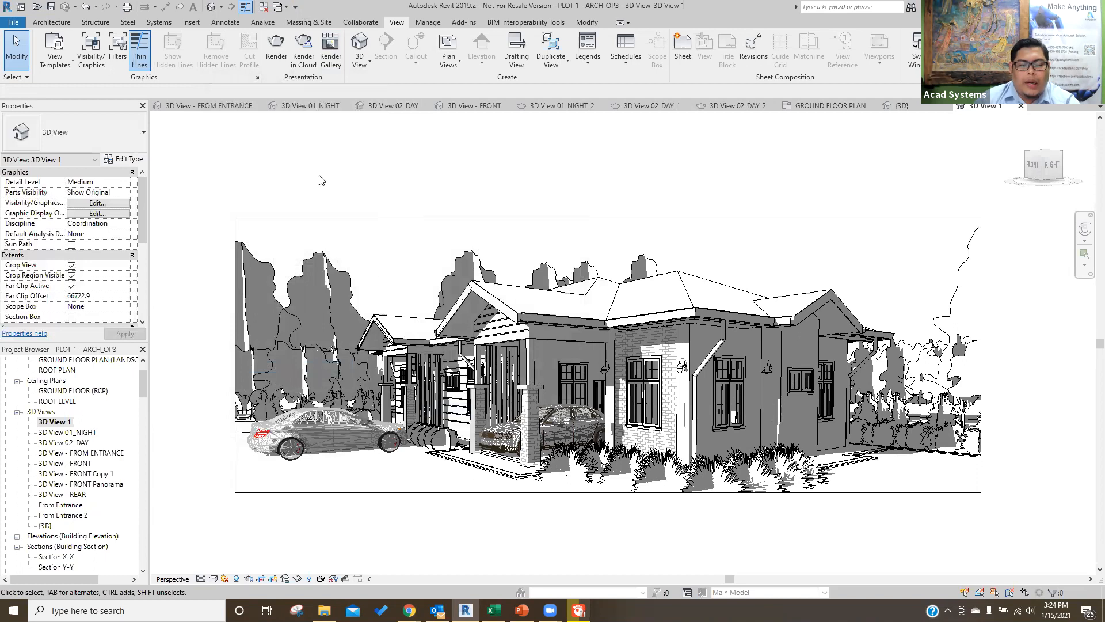
Try a local rendering of 3D View 1 with the custom quality settings, stop it and close the Rendering dialog.
click(276, 56)
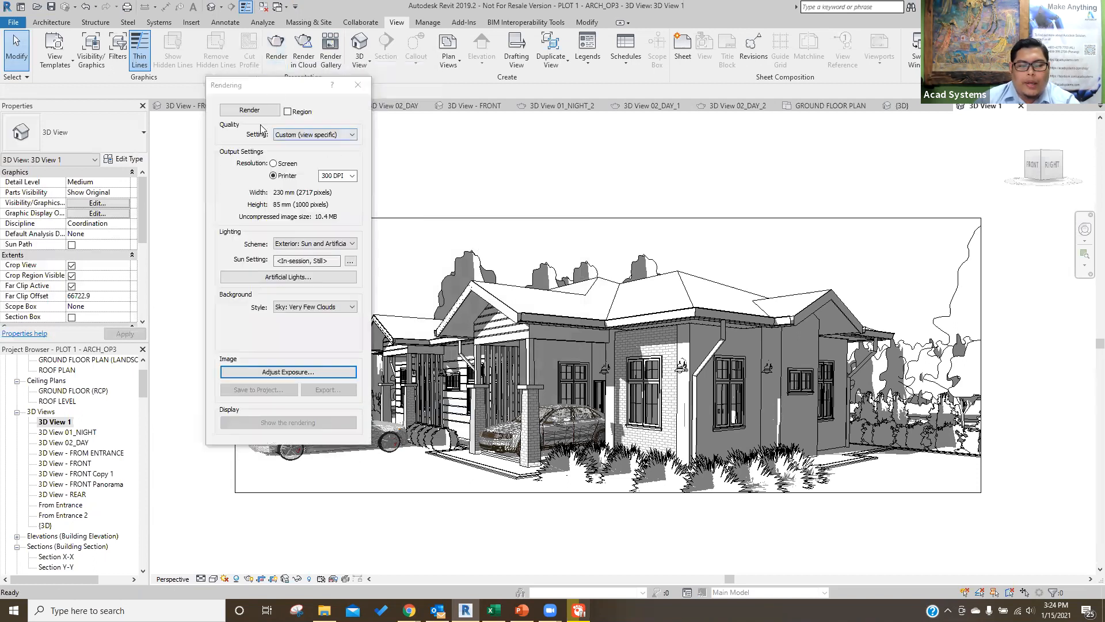
click(264, 111)
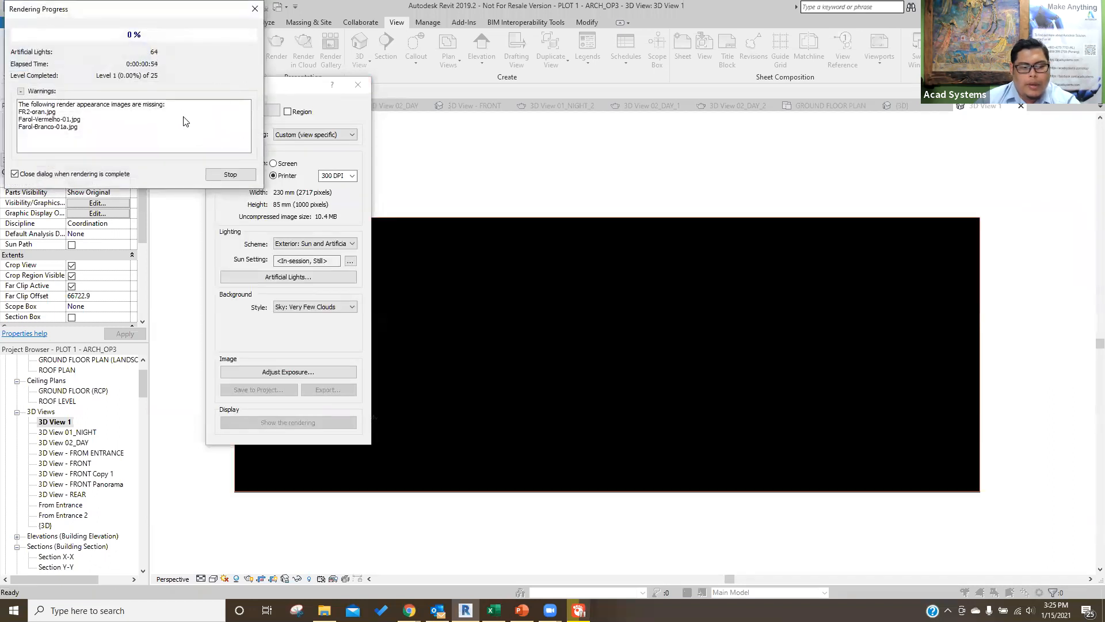
click(229, 174)
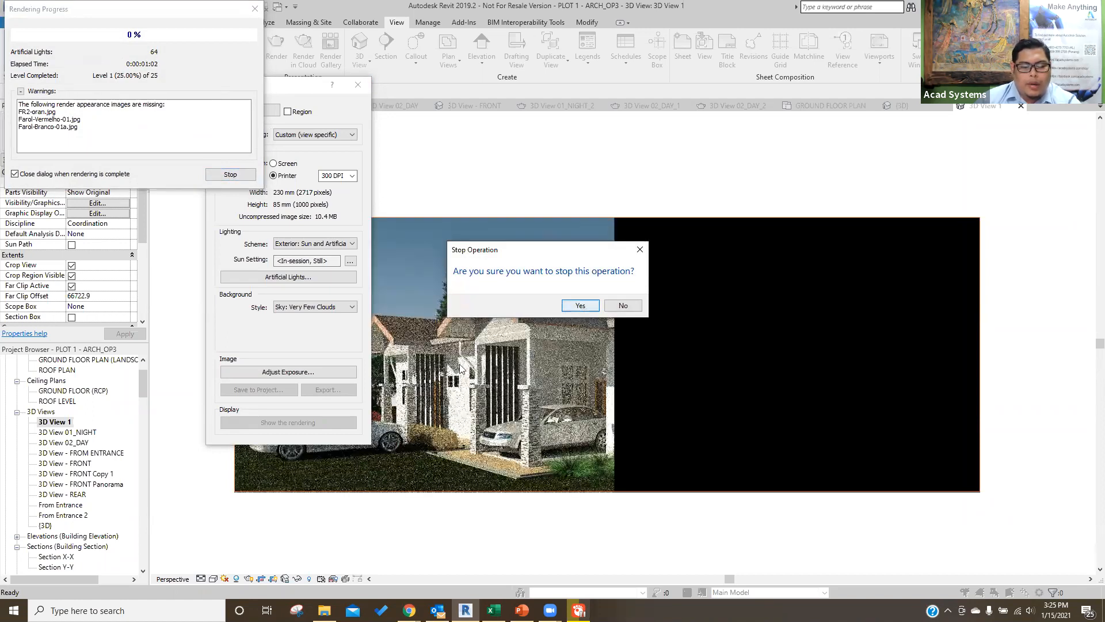
click(580, 306)
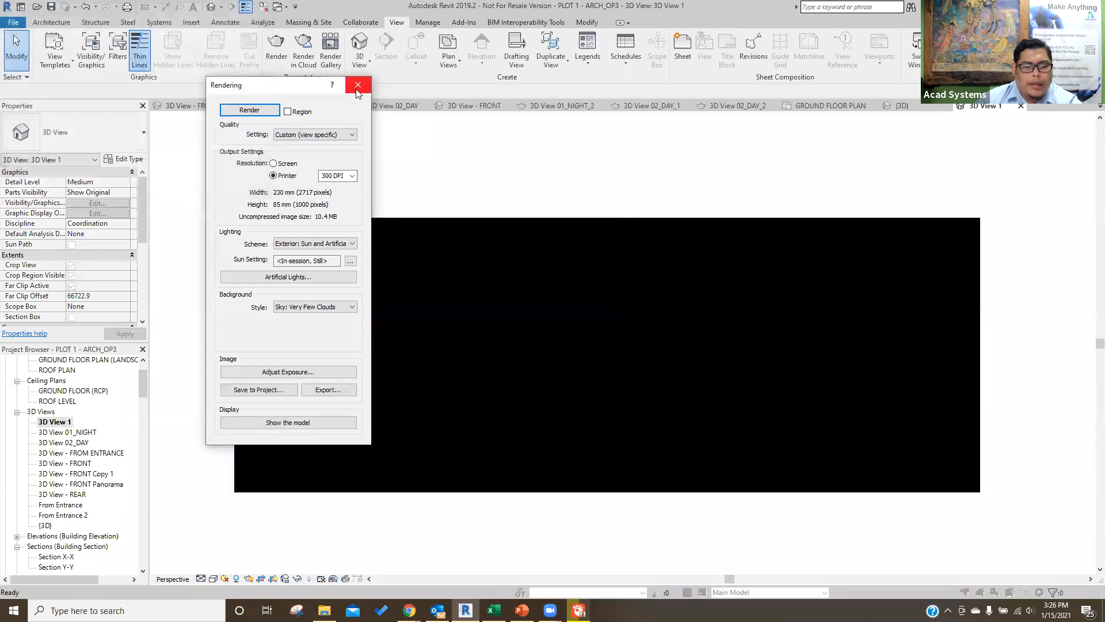
click(356, 87)
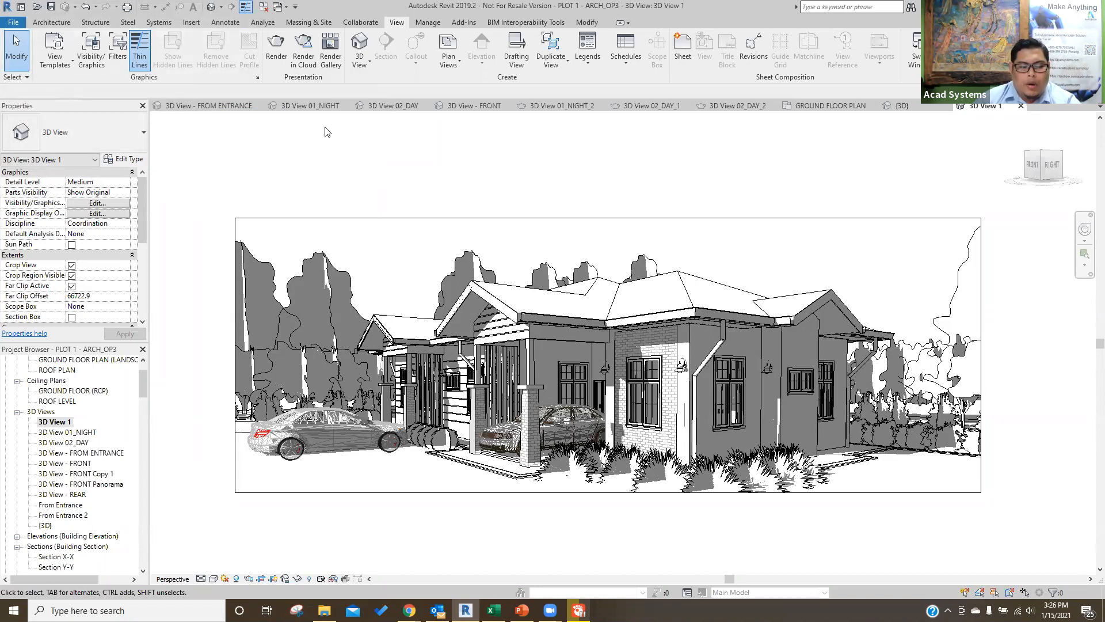
Start Render in Cloud for 3D View 1, passing the welcome message, with Still Image as the output type.
click(303, 52)
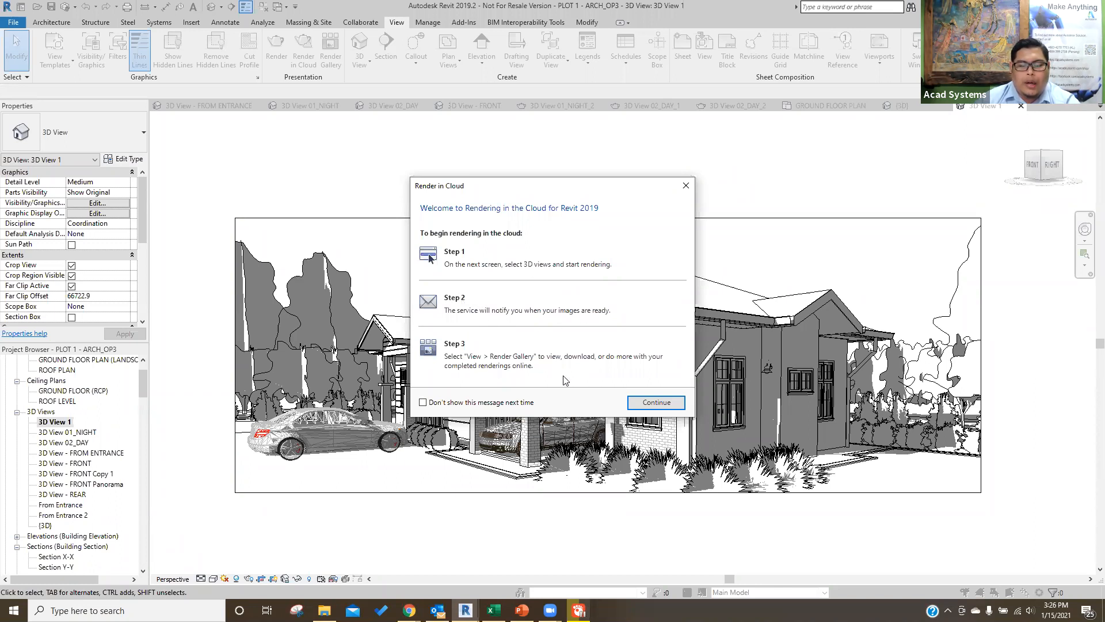
click(655, 408)
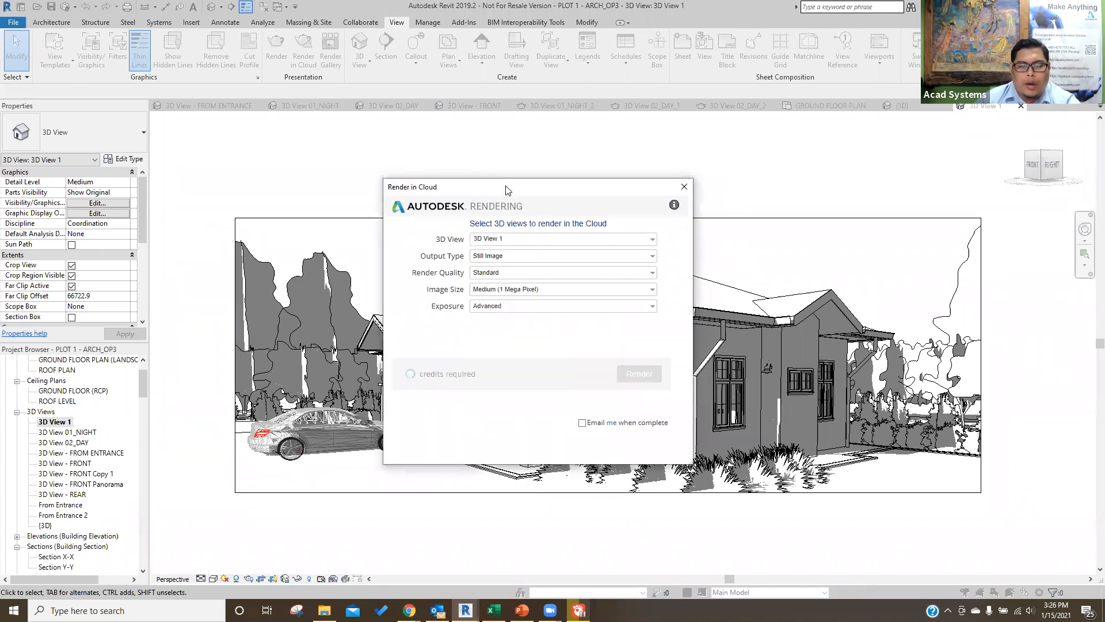
click(549, 240)
click(549, 240)
click(549, 240)
click(549, 240)
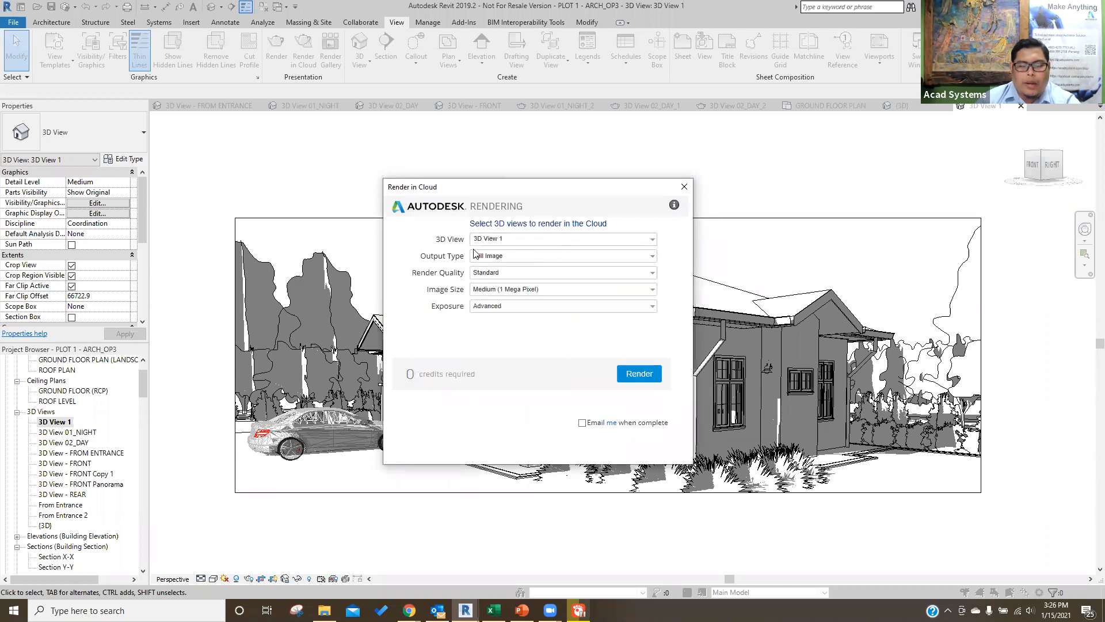
click(507, 257)
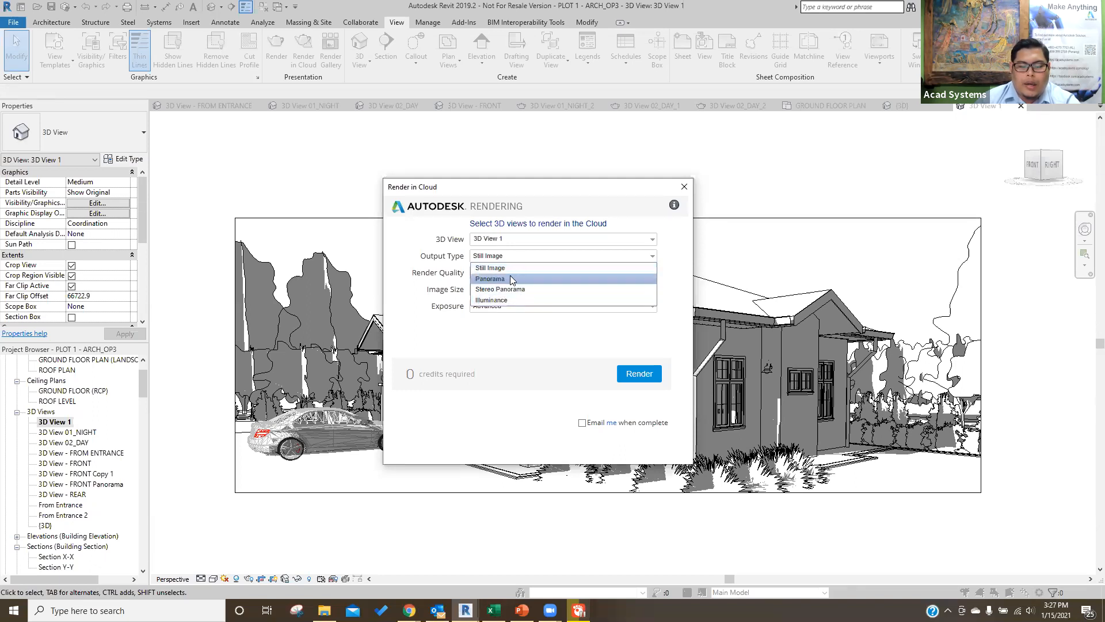
click(510, 269)
Set the cloud rendering's render quality to Final.
click(508, 273)
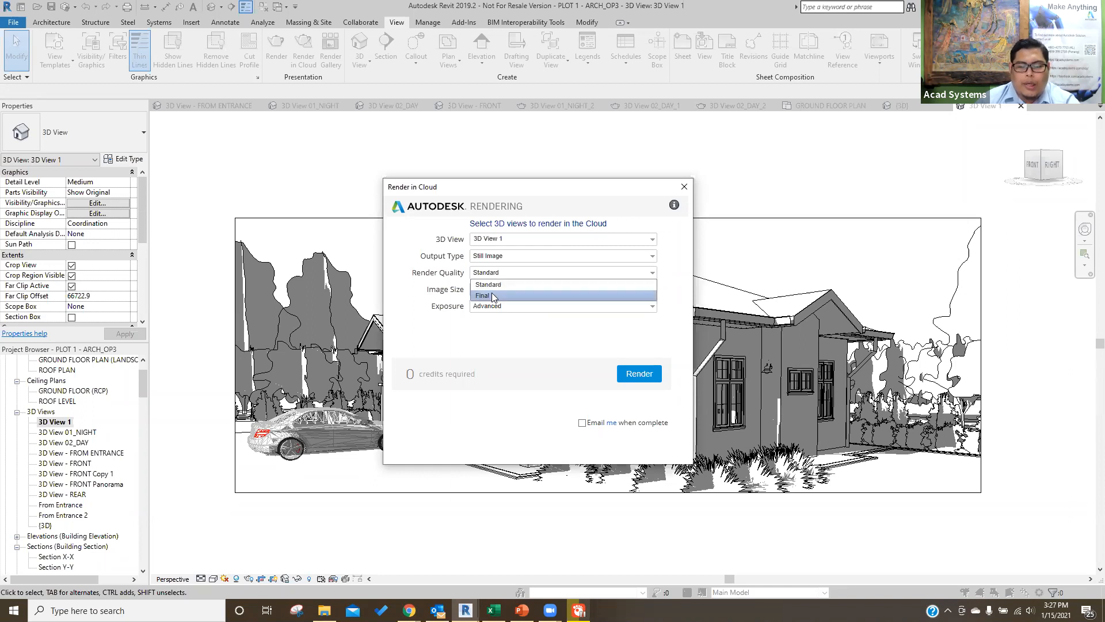
click(505, 272)
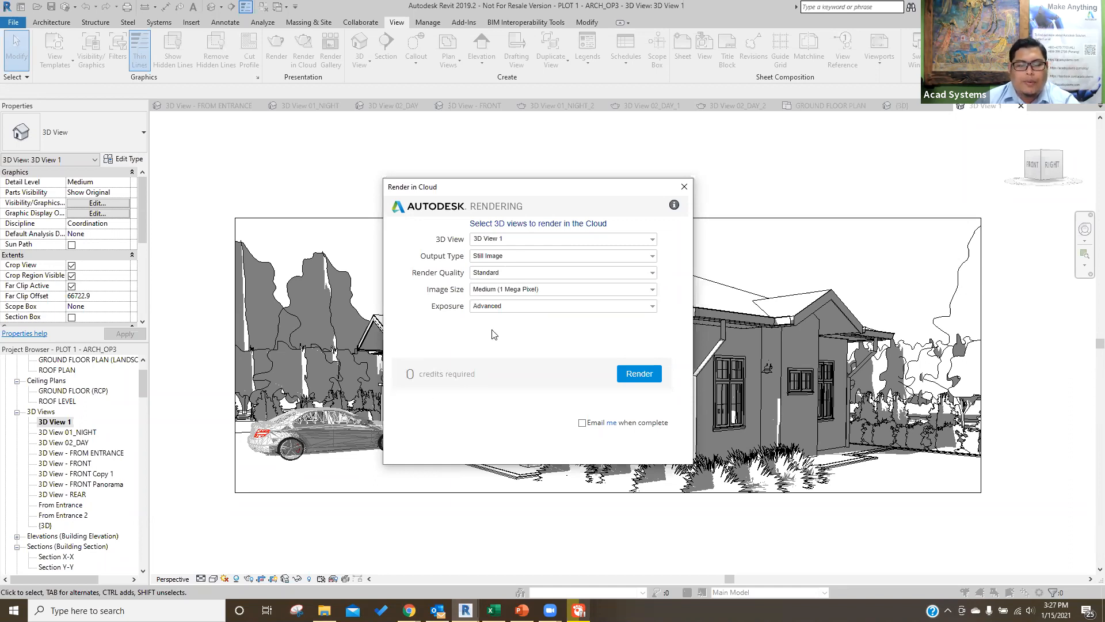
click(517, 274)
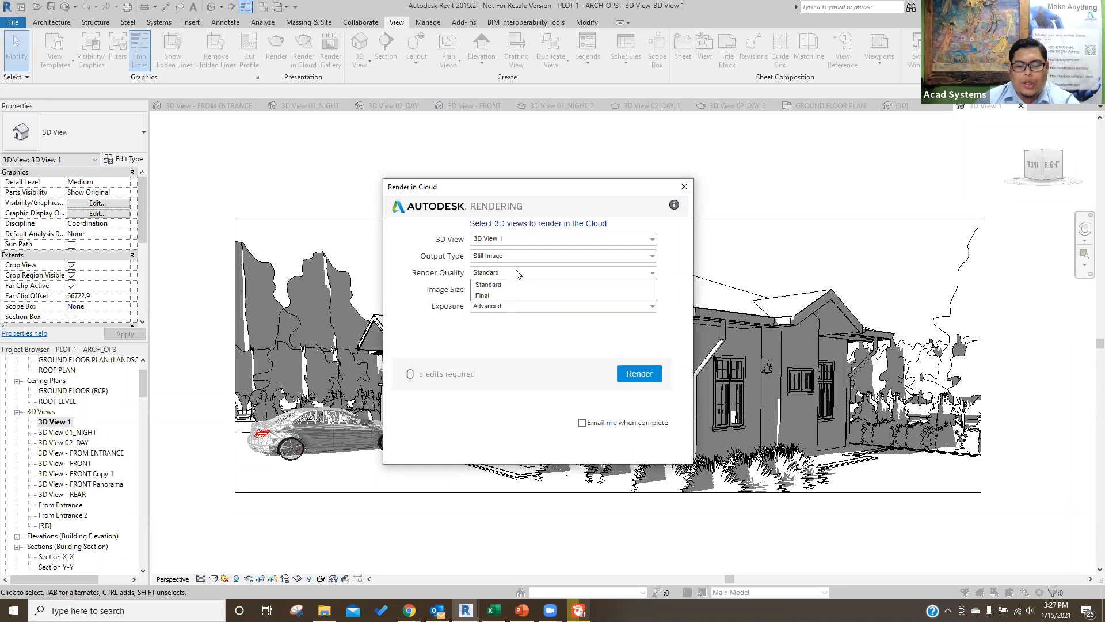
click(484, 295)
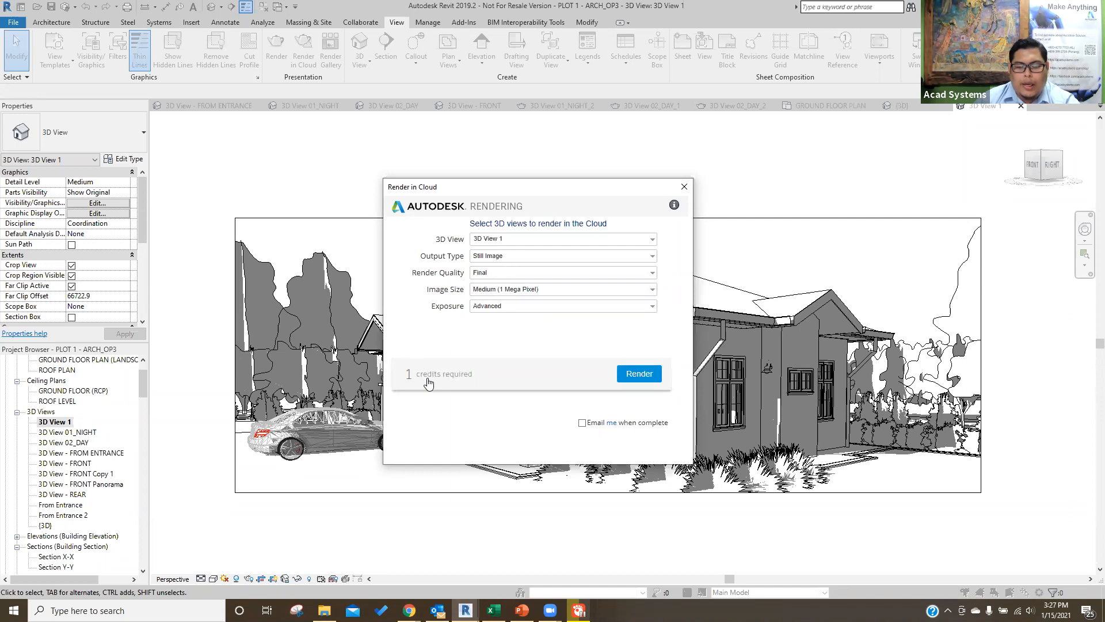
Set the cloud rendering's image size to Maximum (16 Mega Pixel) and keep the exposure at Advanced.
click(502, 293)
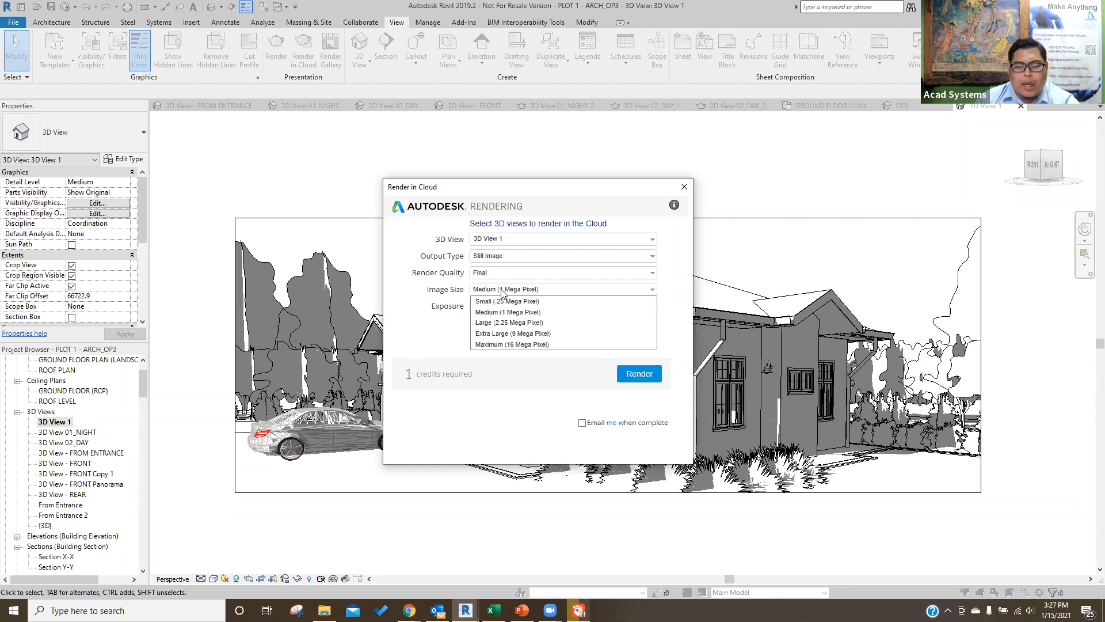
click(525, 344)
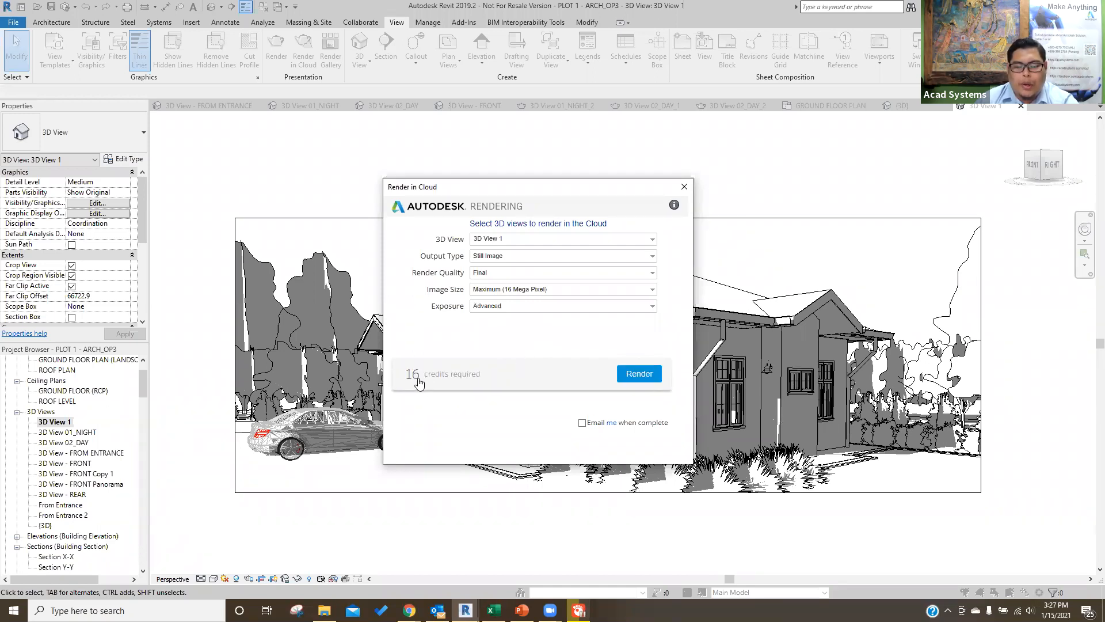
click(504, 309)
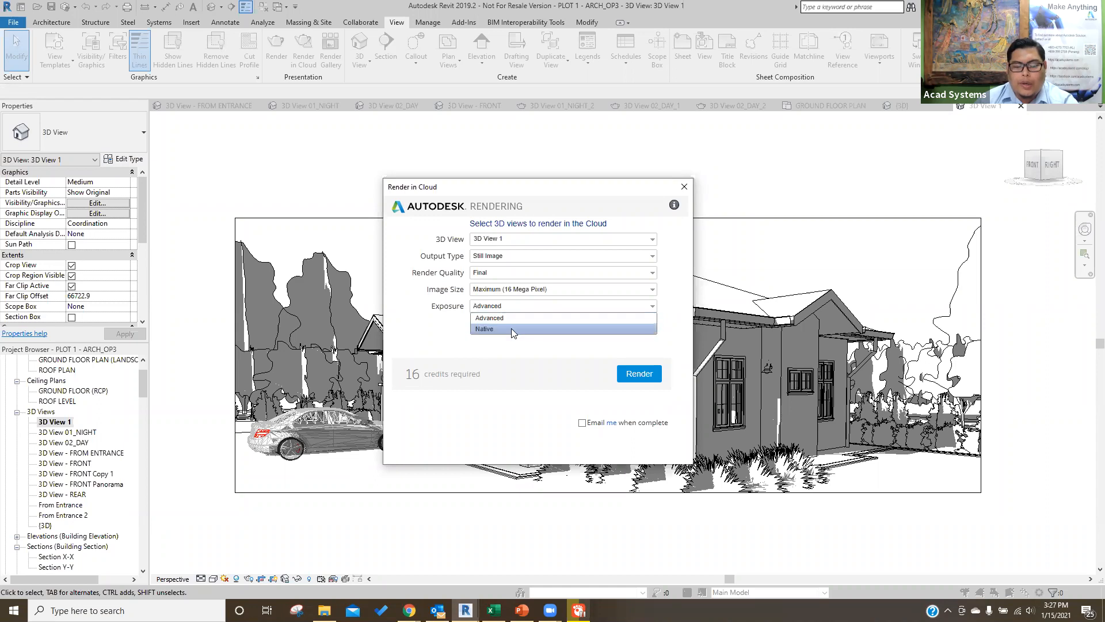
click(512, 319)
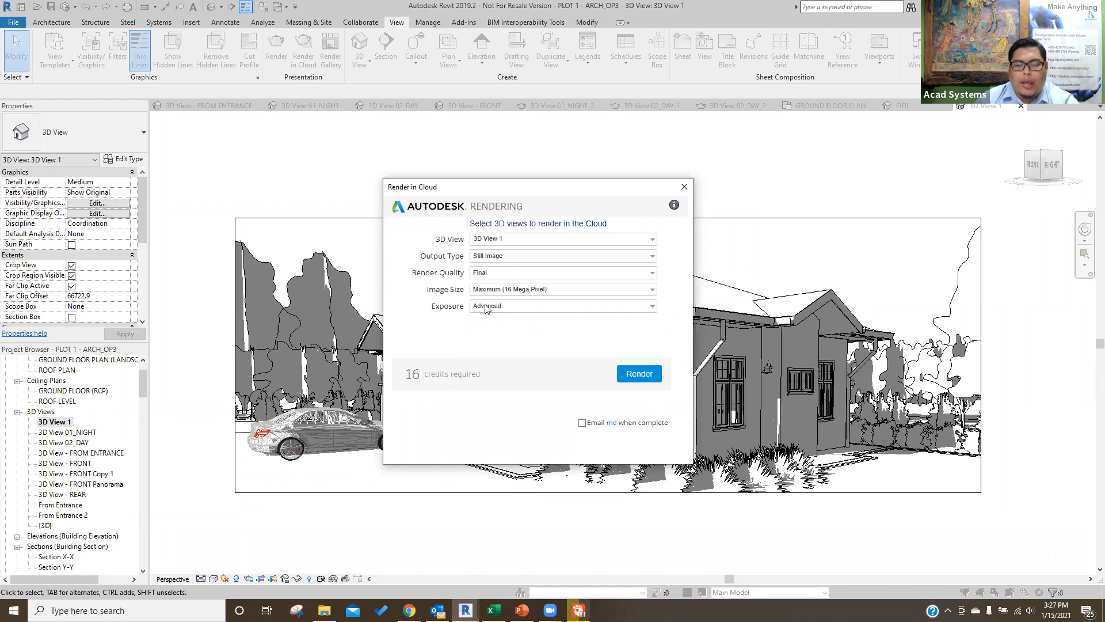
Try the Large (2.25 Mega Pixel) image size to compare required credits and return it to Maximum (16 Mega Pixel).
click(554, 291)
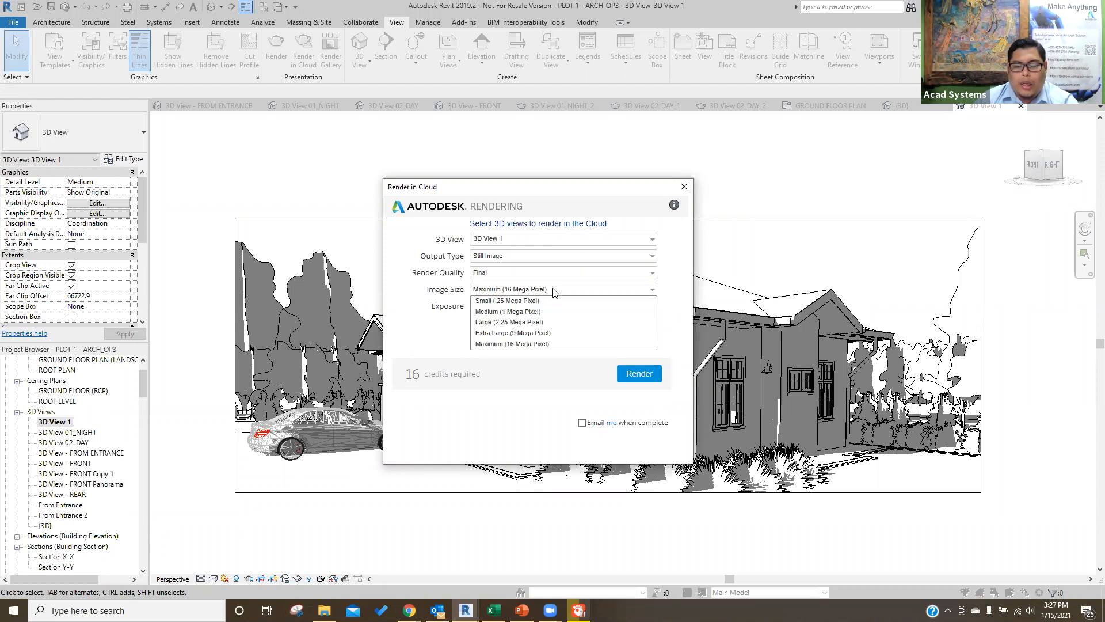
click(533, 322)
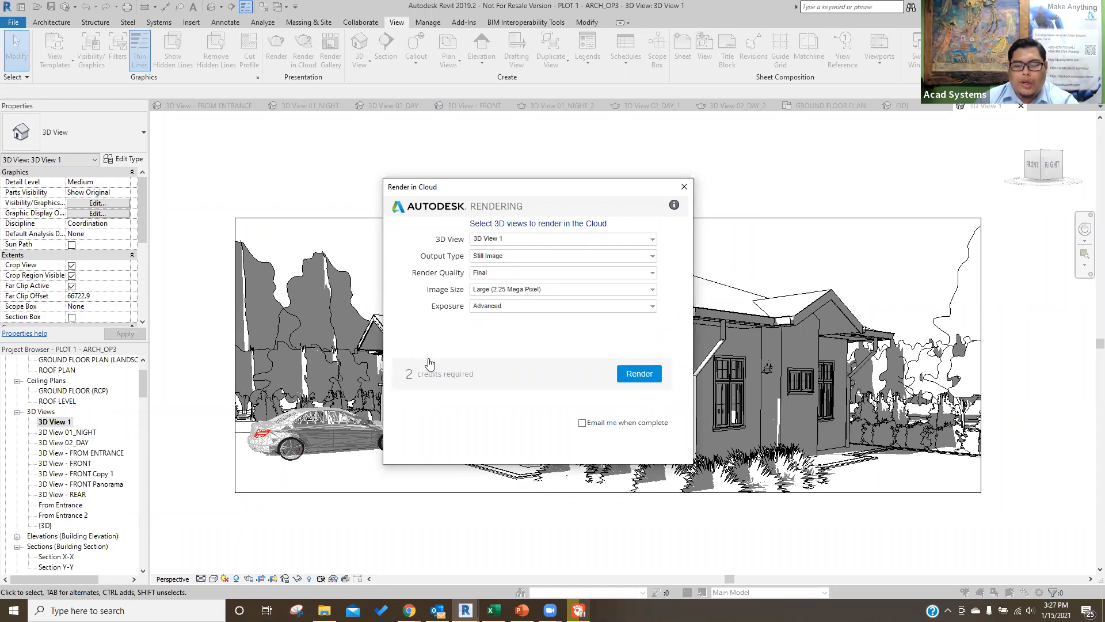
click(538, 290)
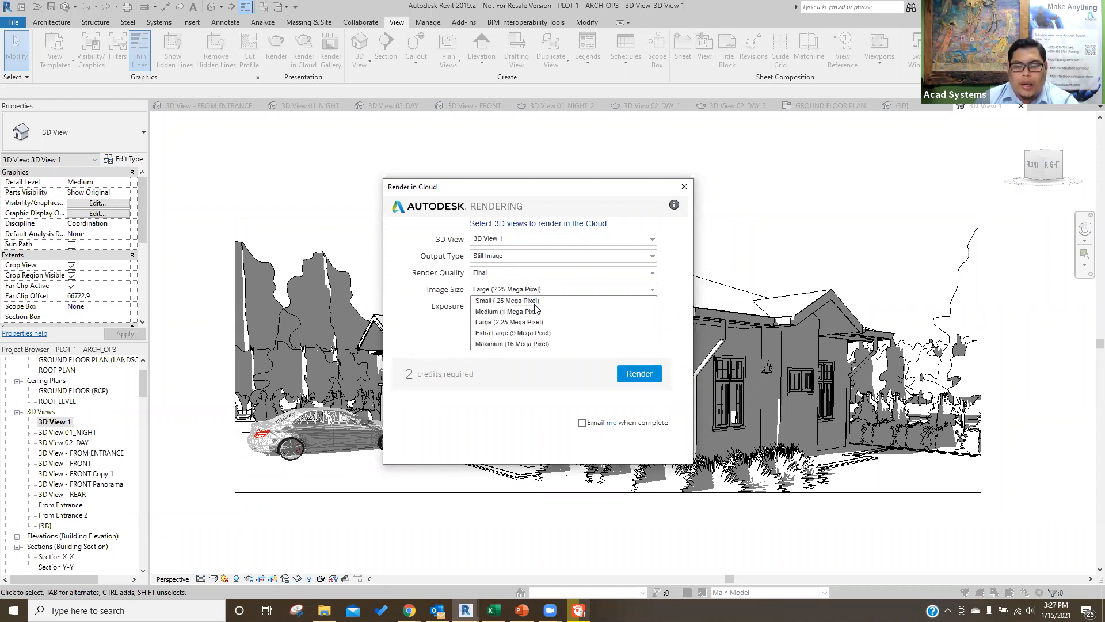
click(515, 343)
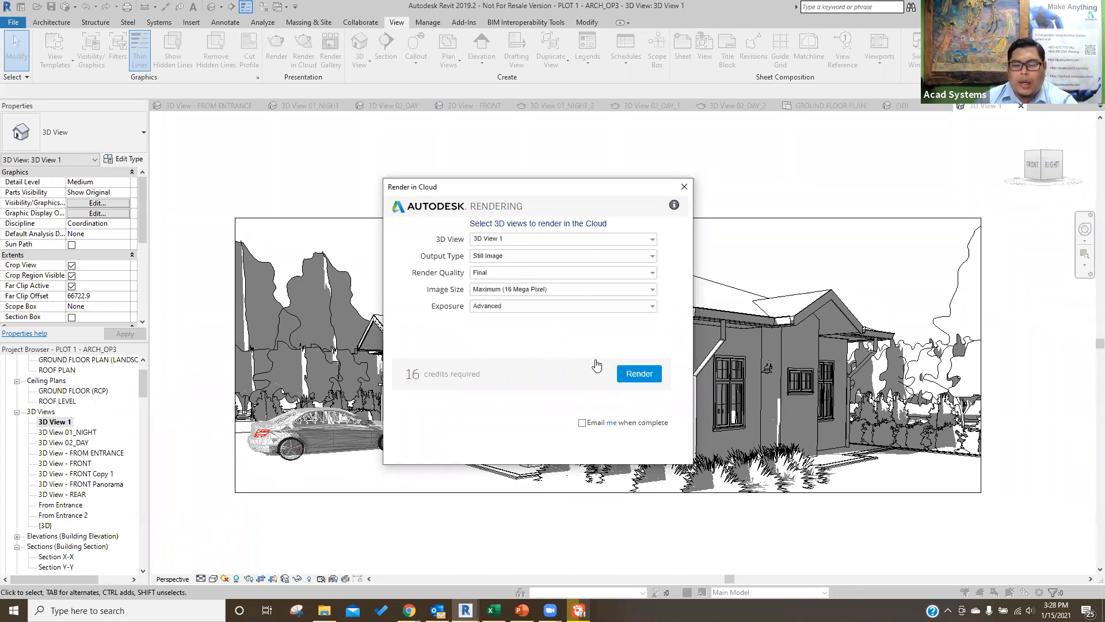
Submit the cloud rendering, accept the missing render appearance images and bring up the Render in Cloud upload window.
click(638, 373)
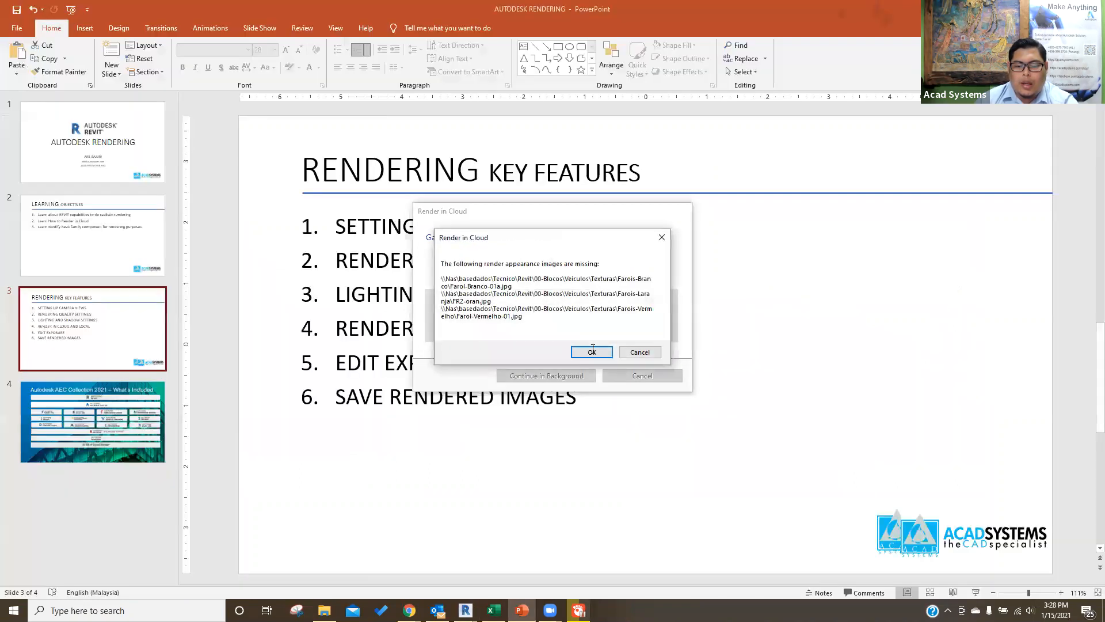
click(591, 351)
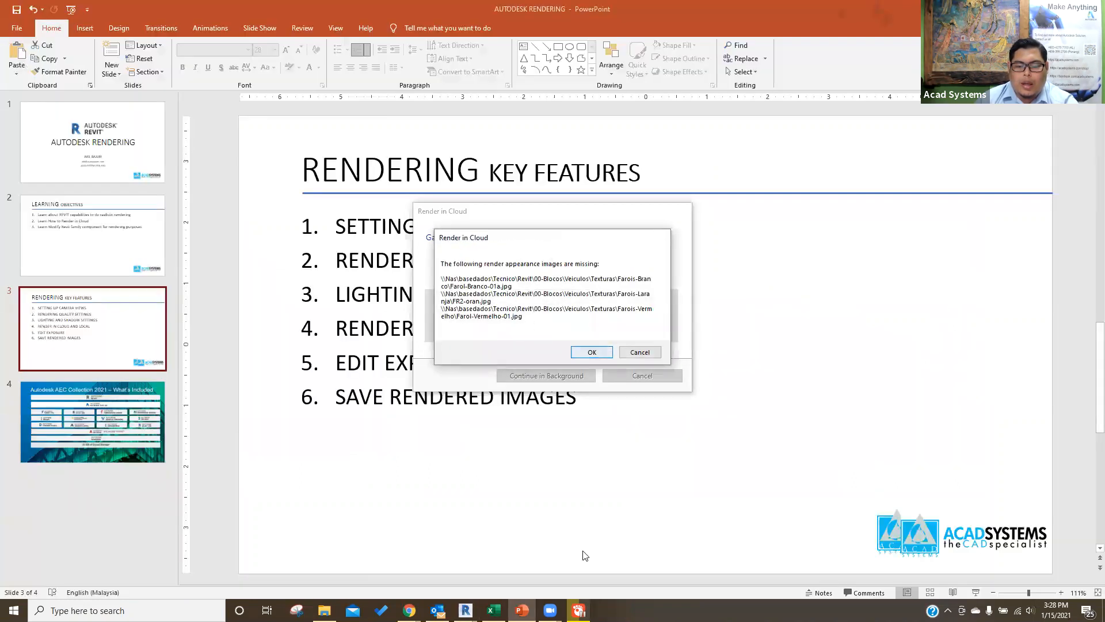
mouse_move(465, 610)
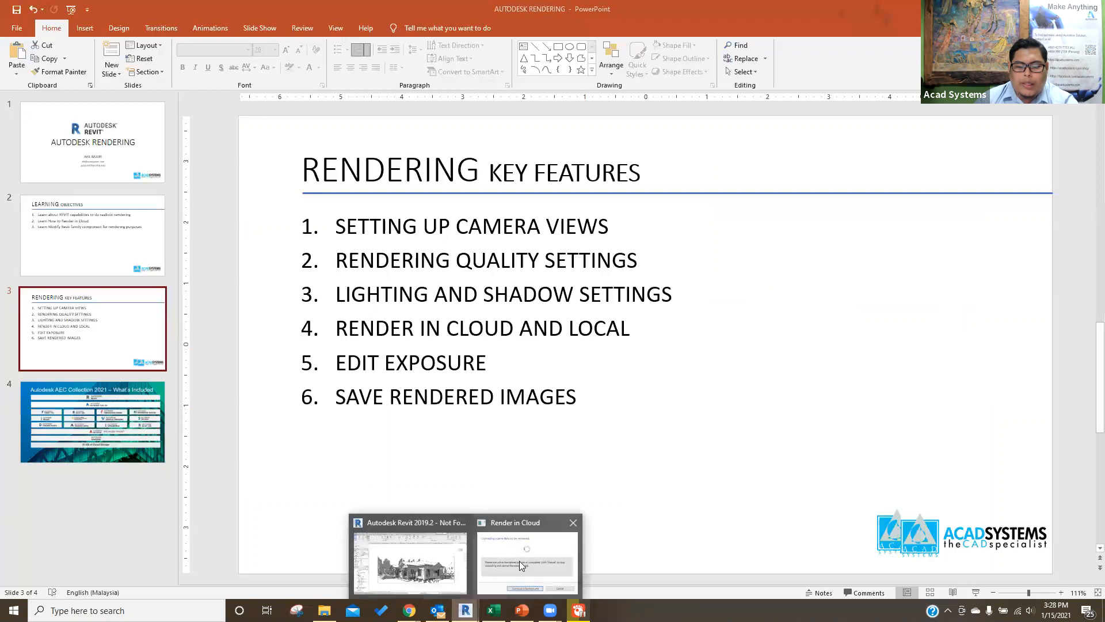
click(514, 561)
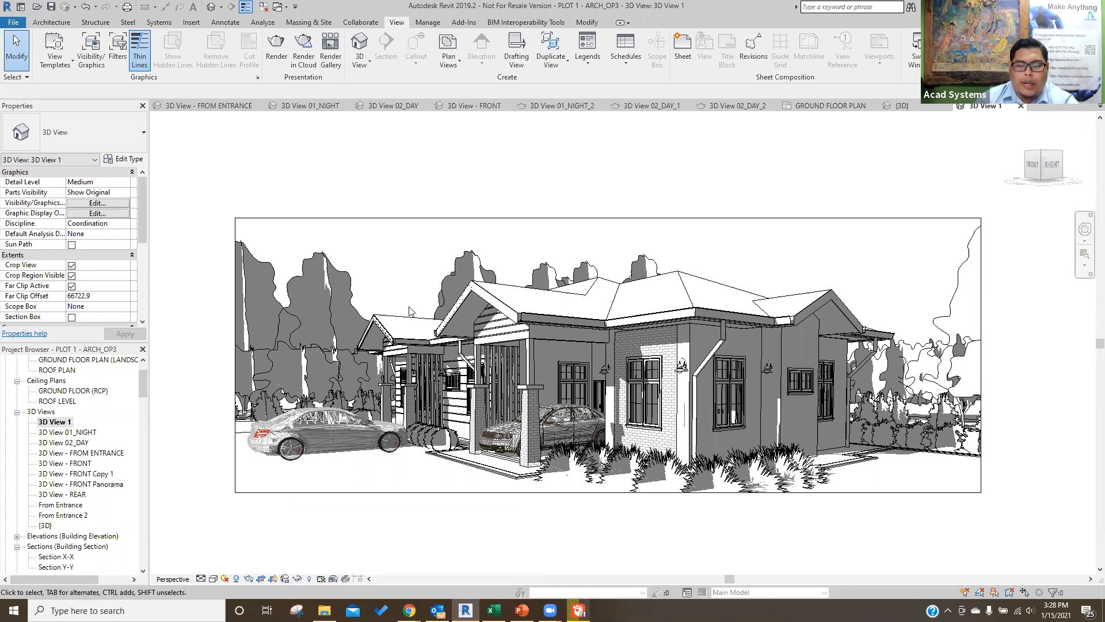
Switch to Chrome, open the My Renderings page and examine the completed night and day cloud renderings of the house.
mouse_move(409, 610)
click(360, 571)
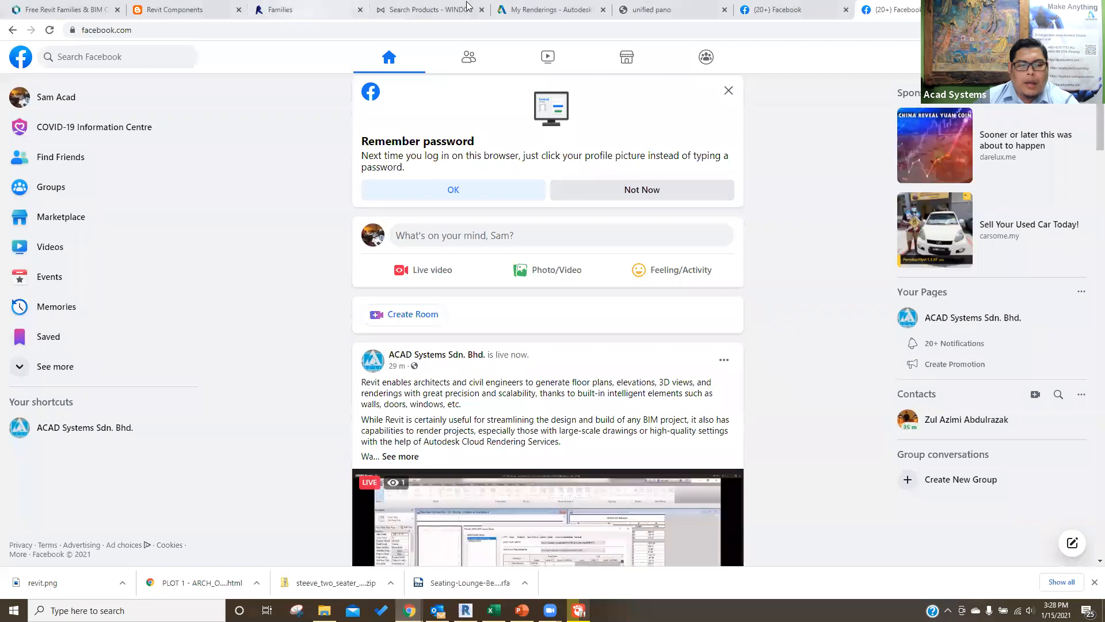
click(562, 10)
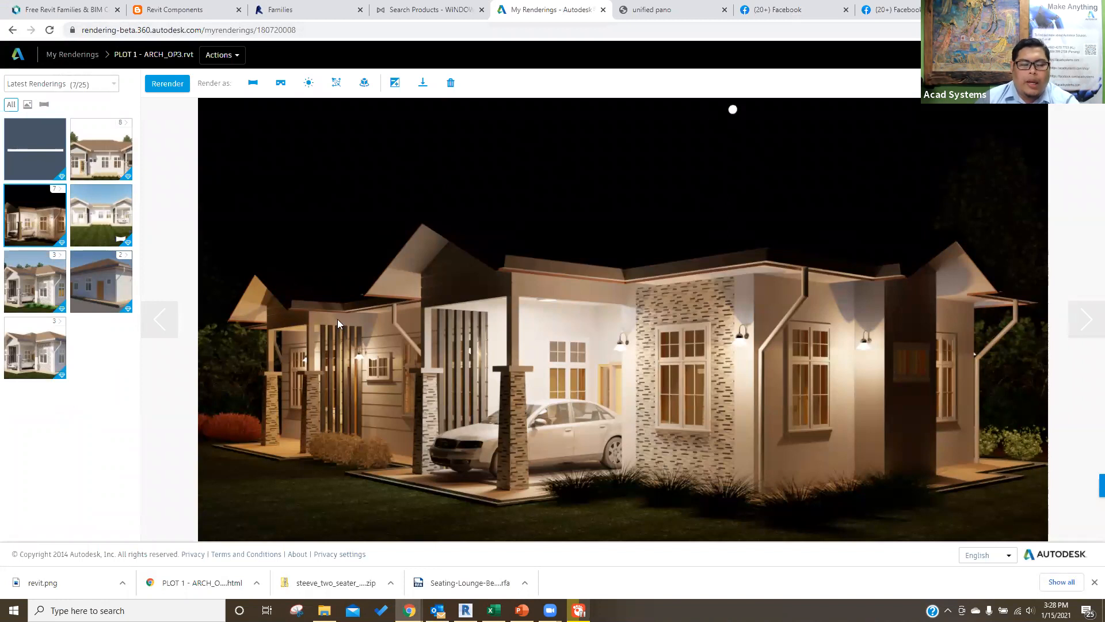
mouse_move(107, 160)
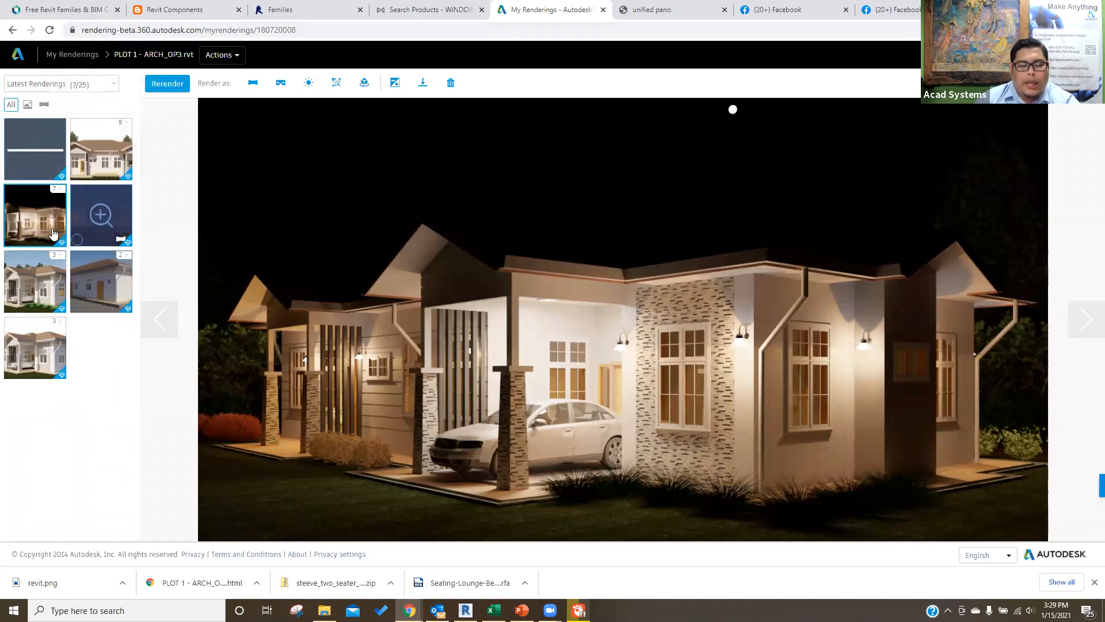
mouse_move(99, 208)
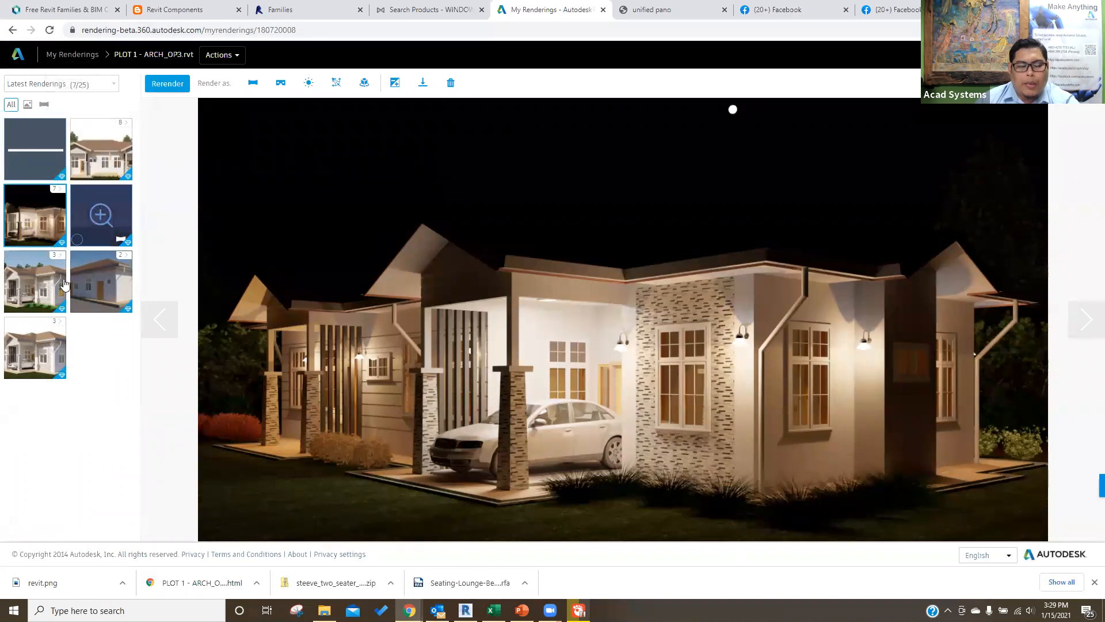
mouse_move(35, 280)
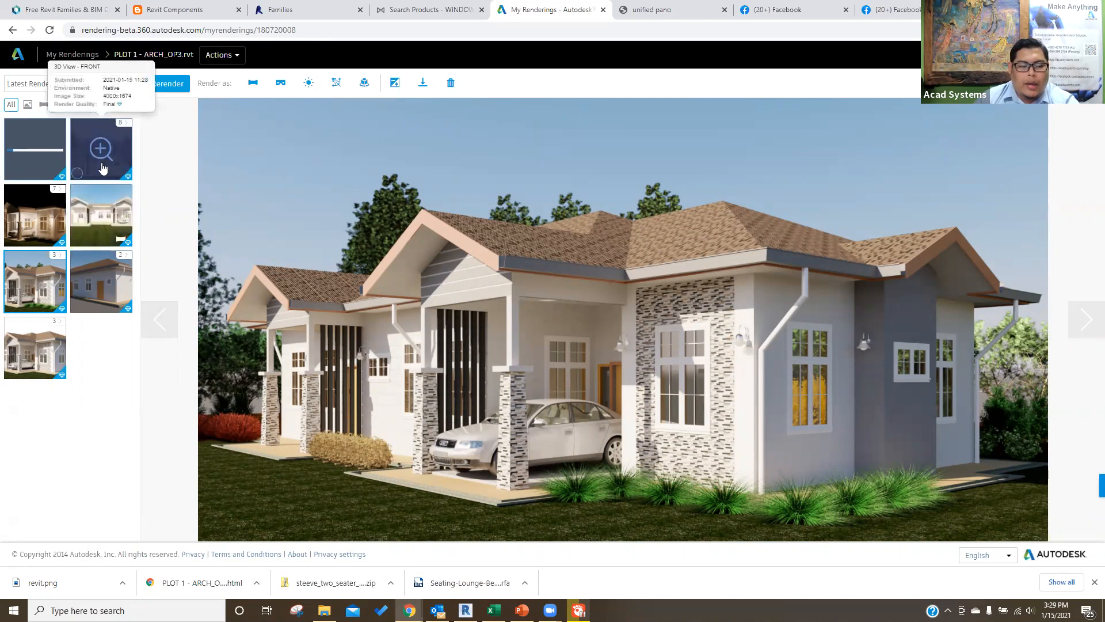
Examine the house's night rendering, the downloaded front-view HTML panorama and the front-view panorama in the rendering gallery.
click(47, 236)
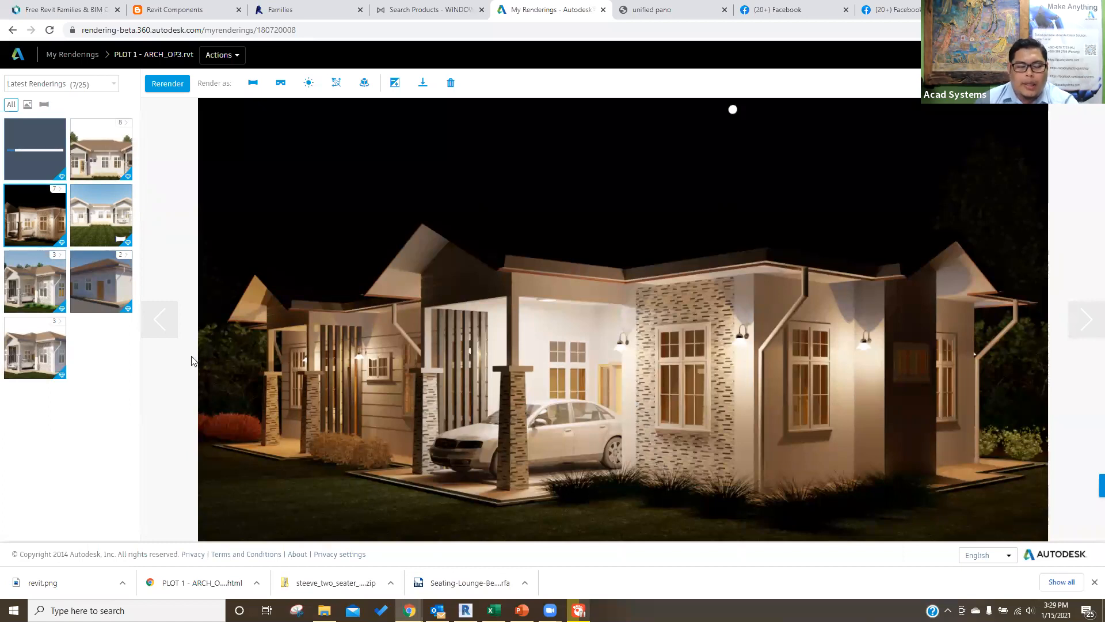
mouse_move(46, 365)
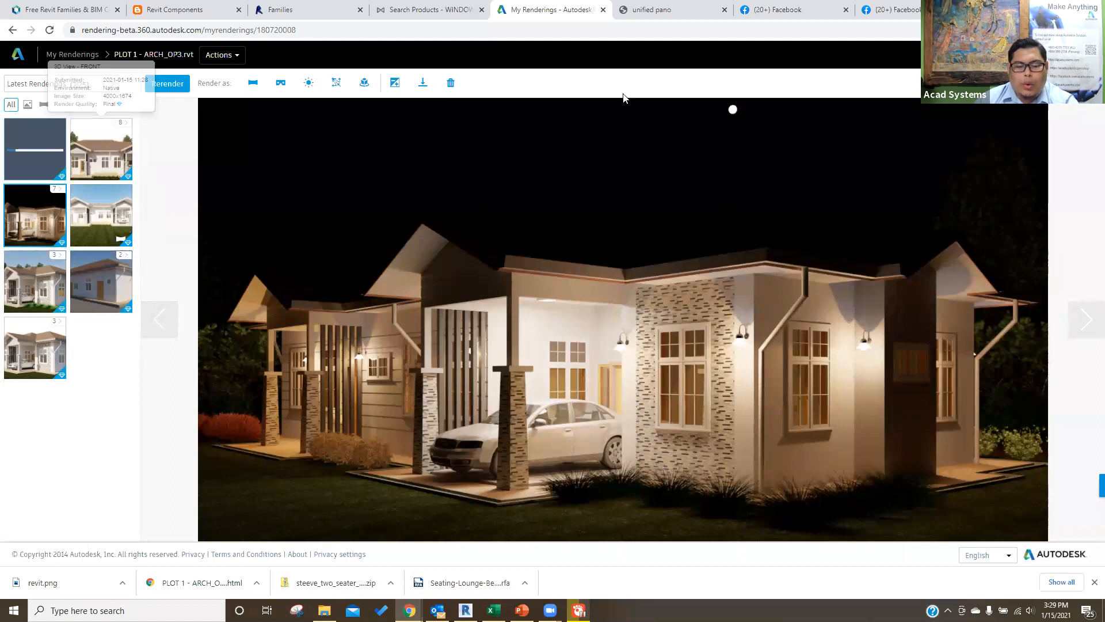
mouse_move(91, 169)
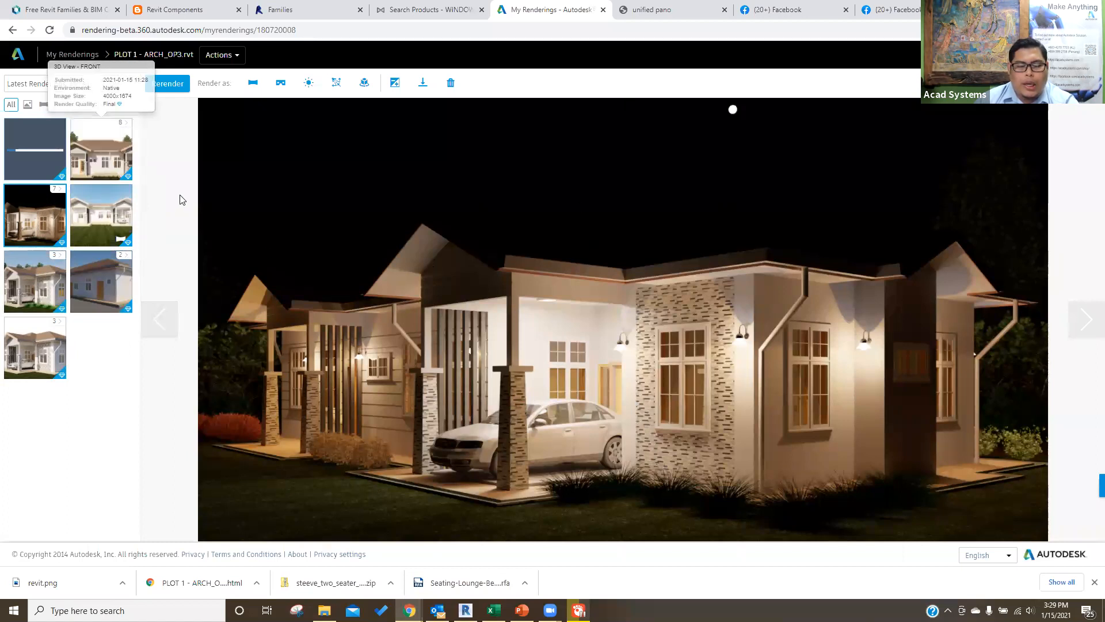
click(655, 12)
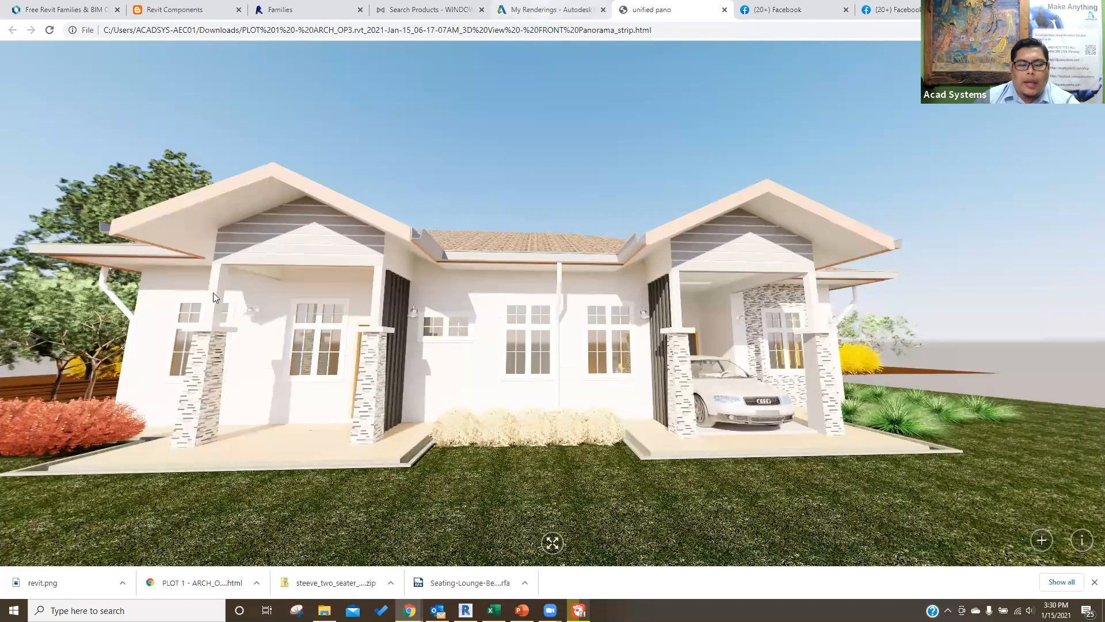
click(541, 9)
mouse_move(34, 164)
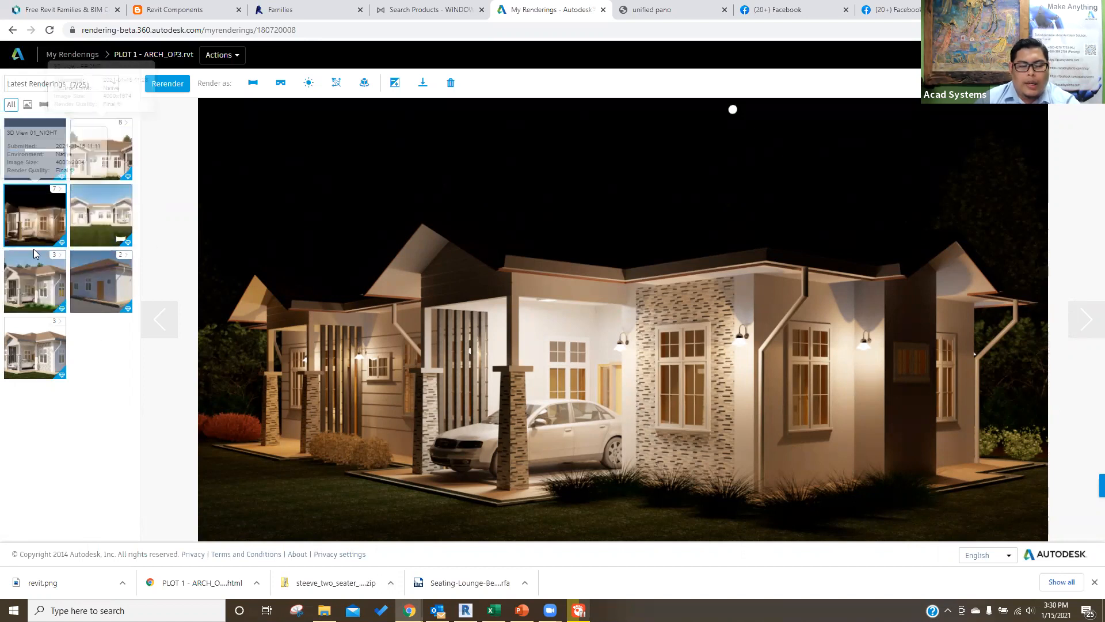
click(123, 217)
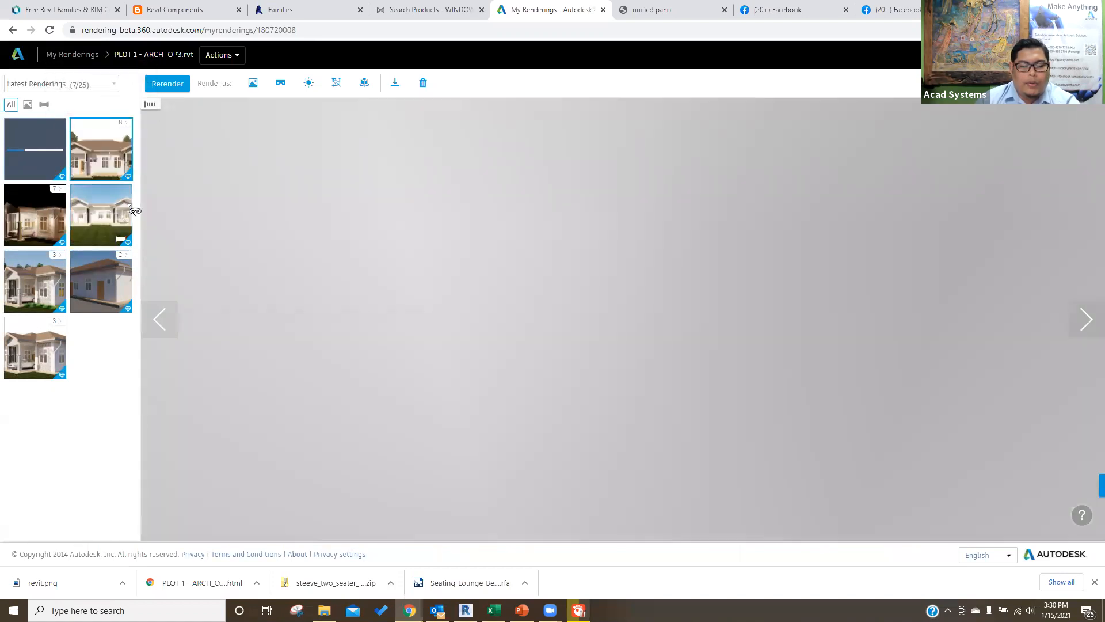
Post-process the front-view day rendering with exposure value 16.10, bloom amount 0.5 and bloom width multiplier 1.3, and apply it.
click(107, 148)
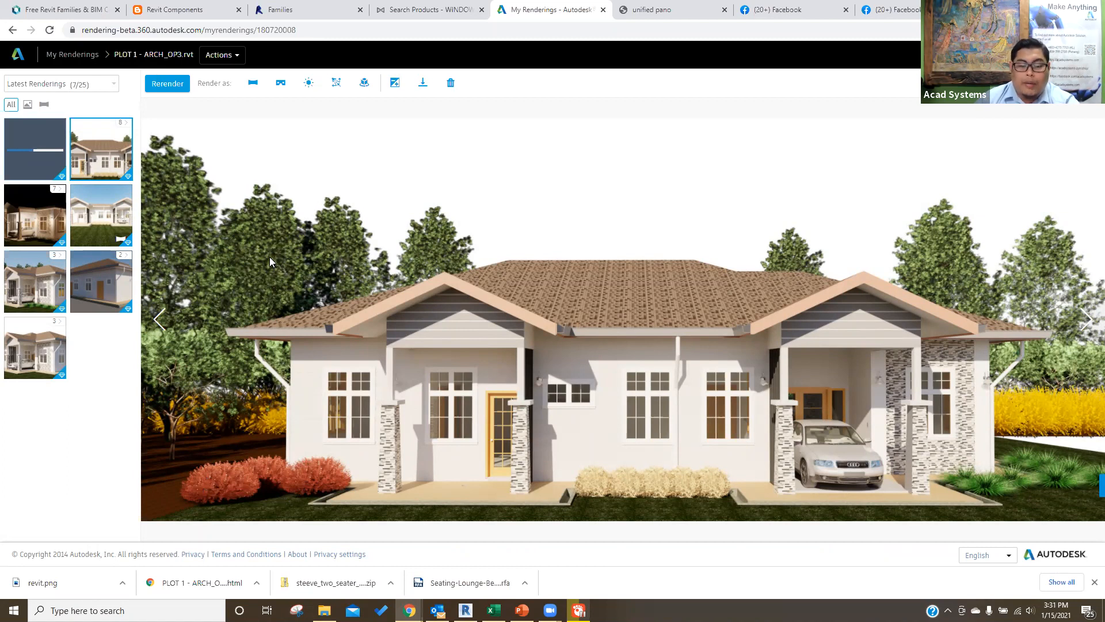
click(394, 86)
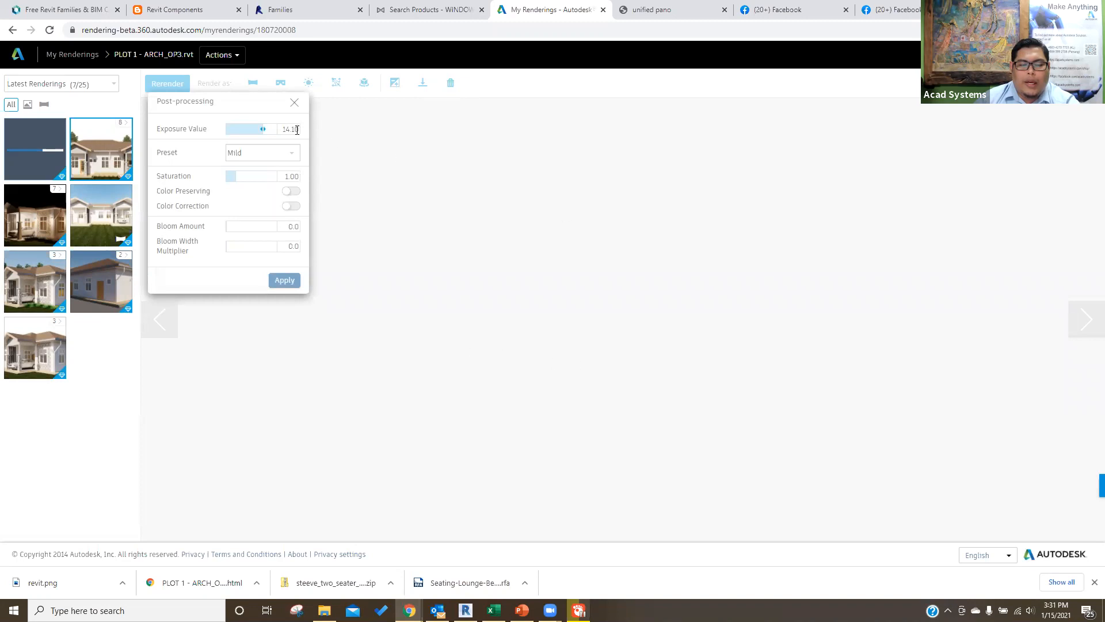
drag(263, 133, 266, 140)
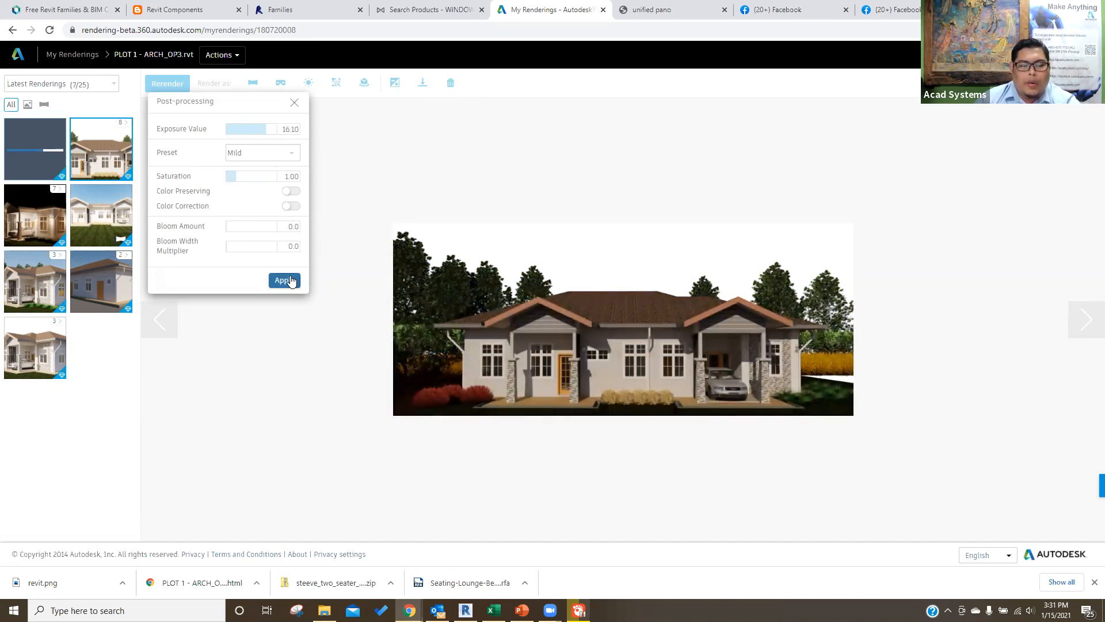
drag(229, 230, 239, 254)
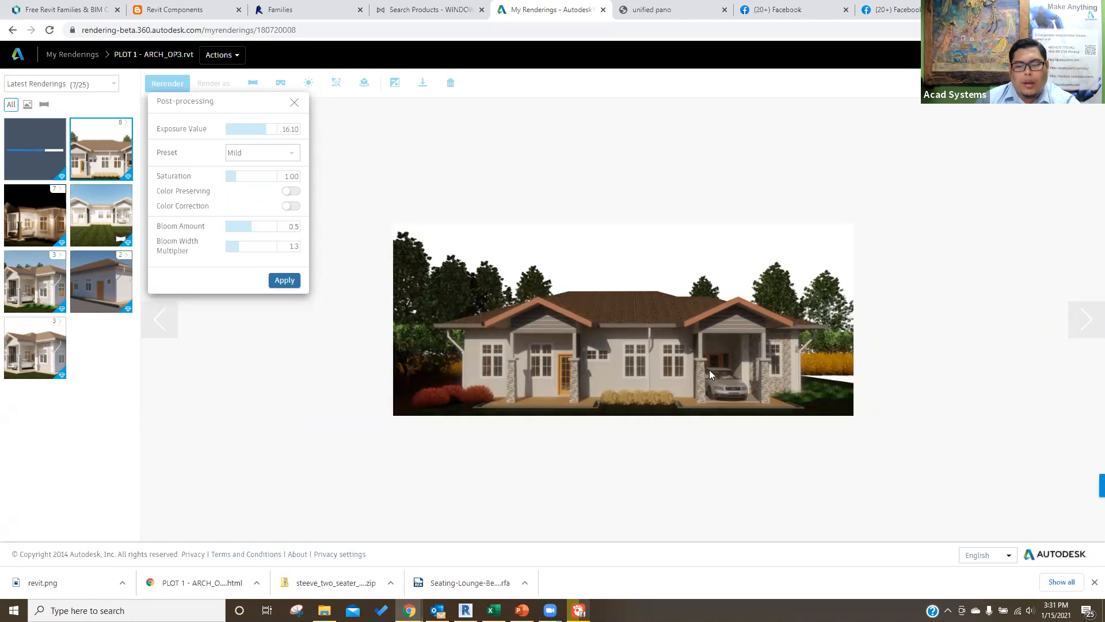
click(285, 281)
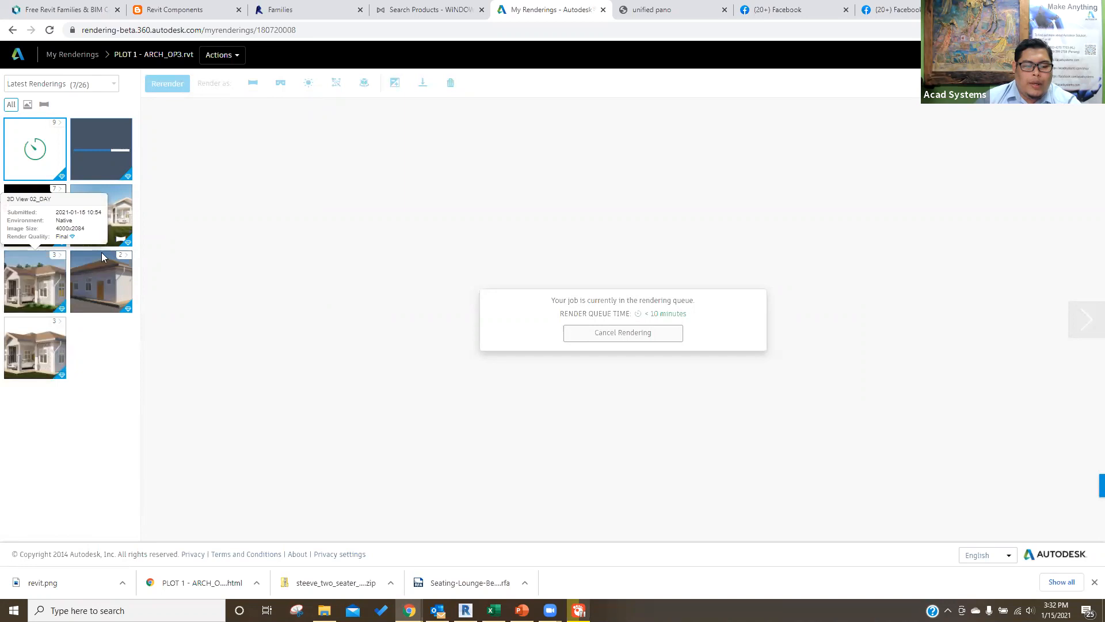
View the front panorama rendering with its download formats and compare it with the downloaded HTML panorama.
click(95, 223)
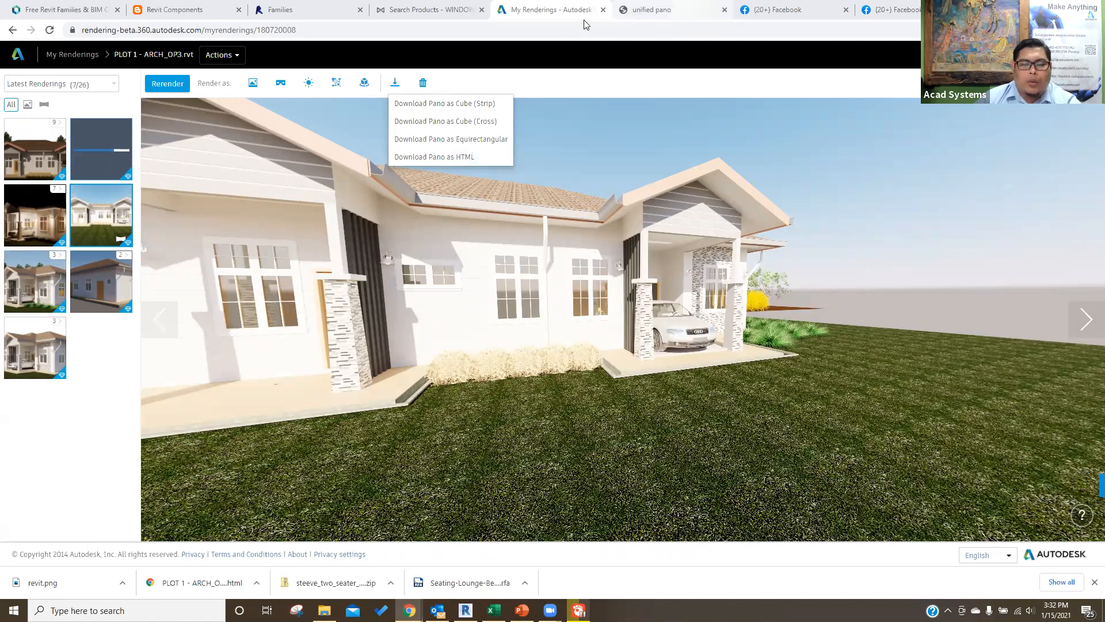
key(ctrl+Tab)
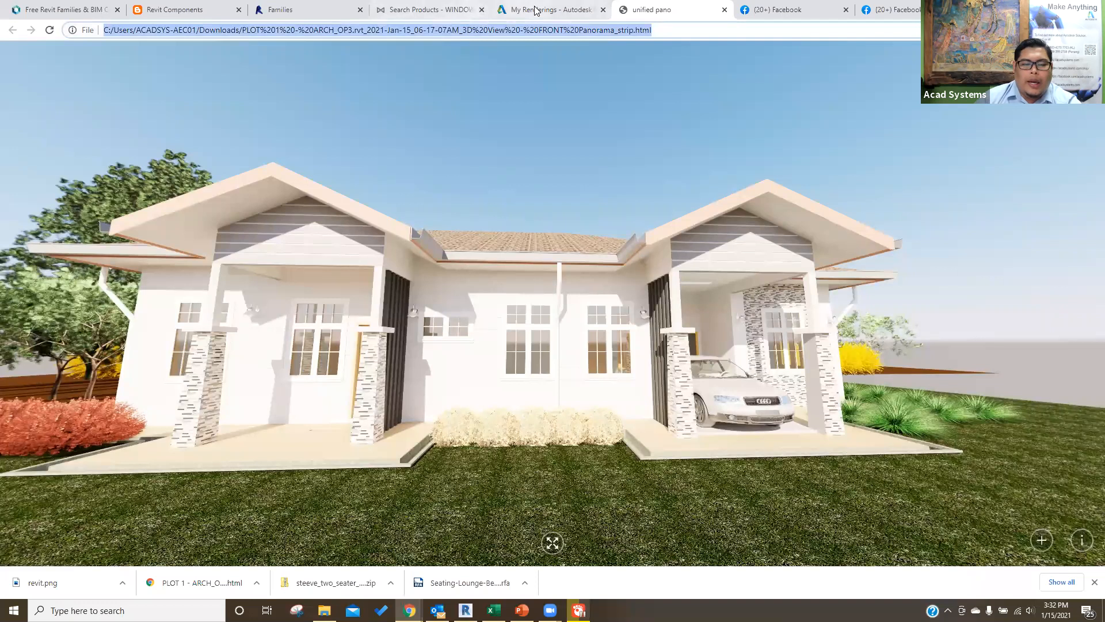
key(ctrl+shift+Tab)
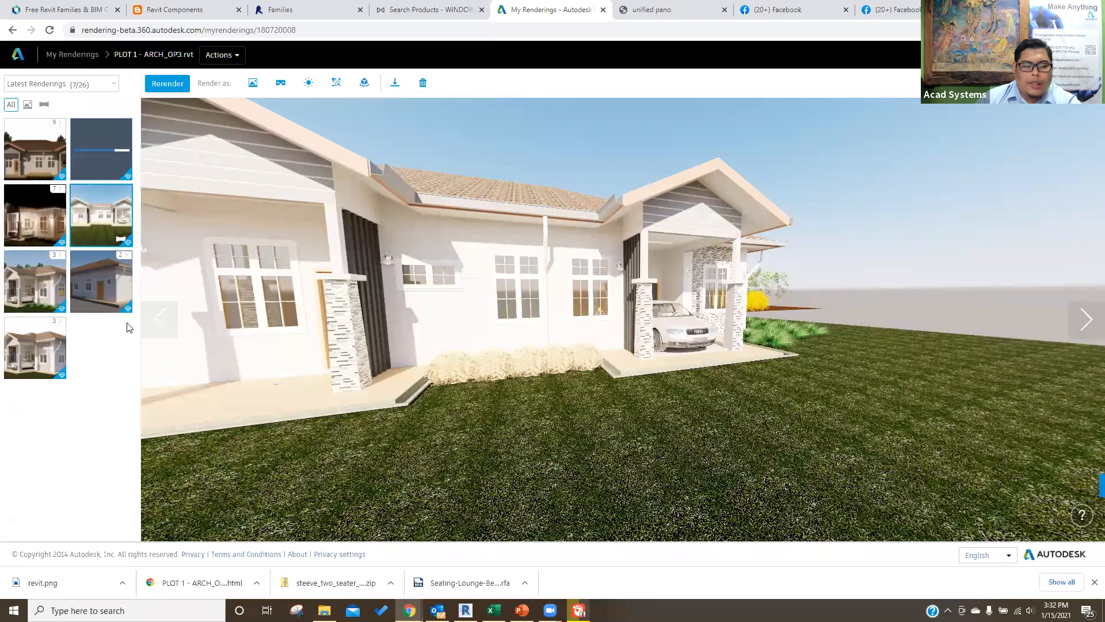
Download the house's night rendering as a PNG image, view the downloaded file in Photos and return to the browser.
click(41, 230)
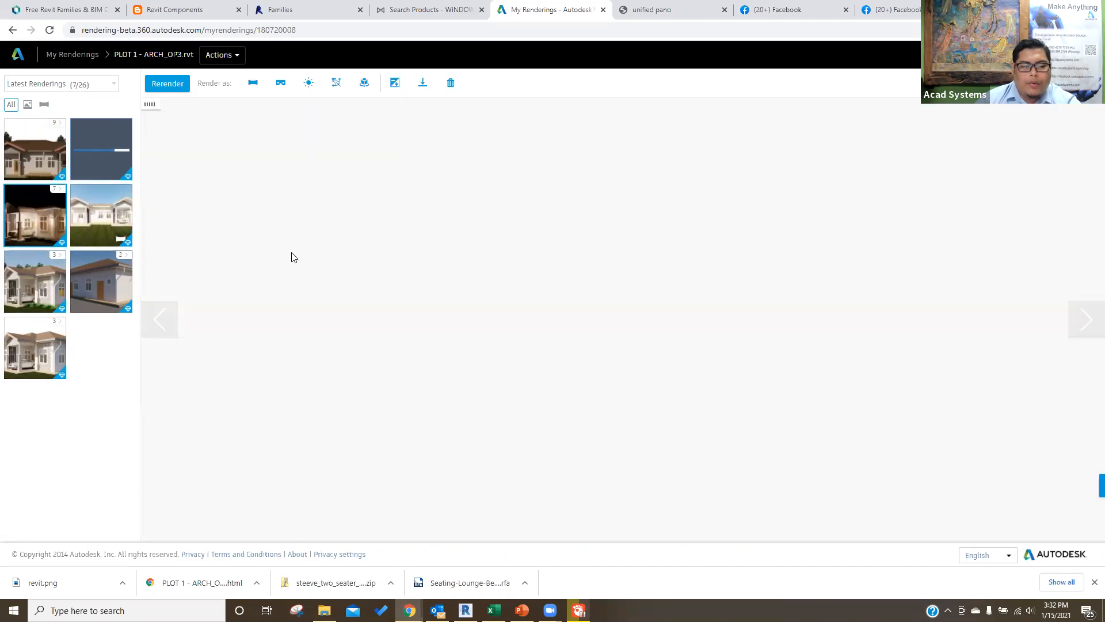
click(423, 84)
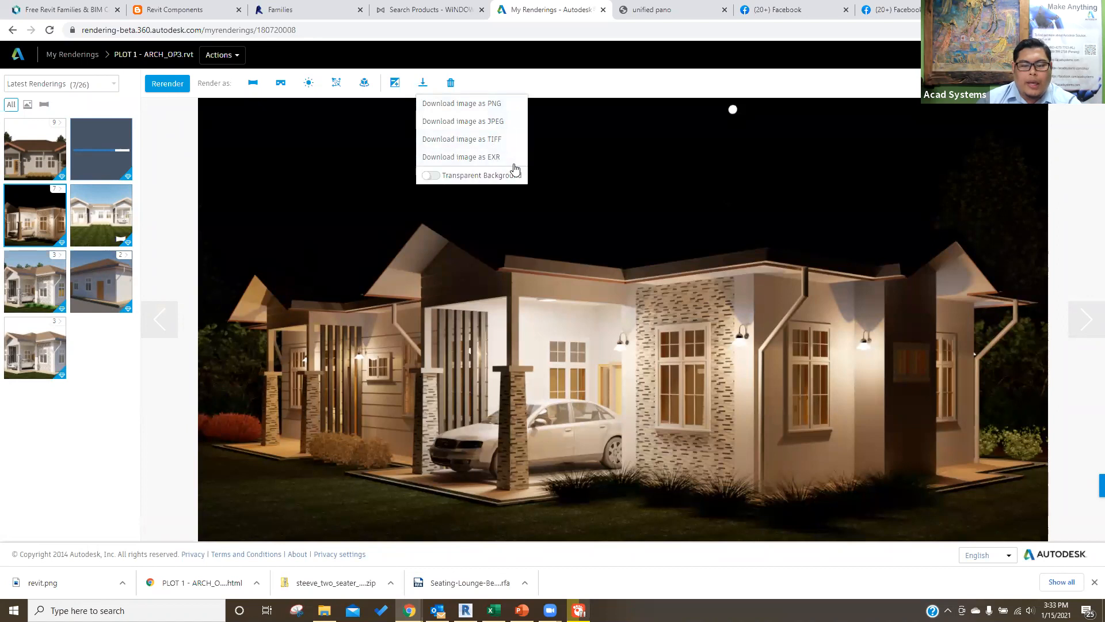
click(476, 104)
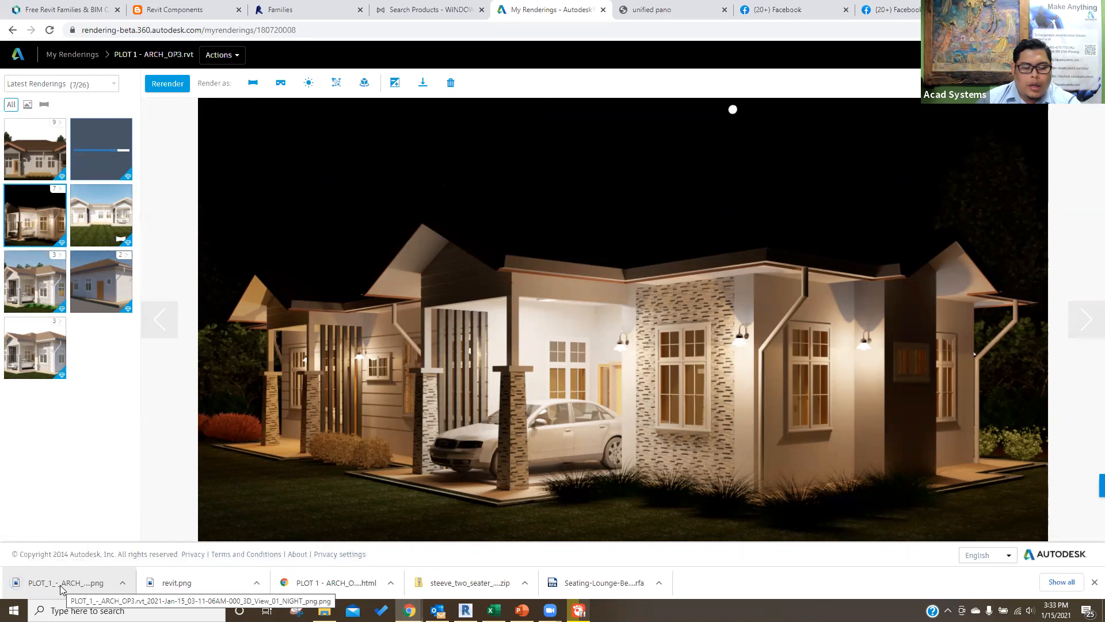
click(68, 584)
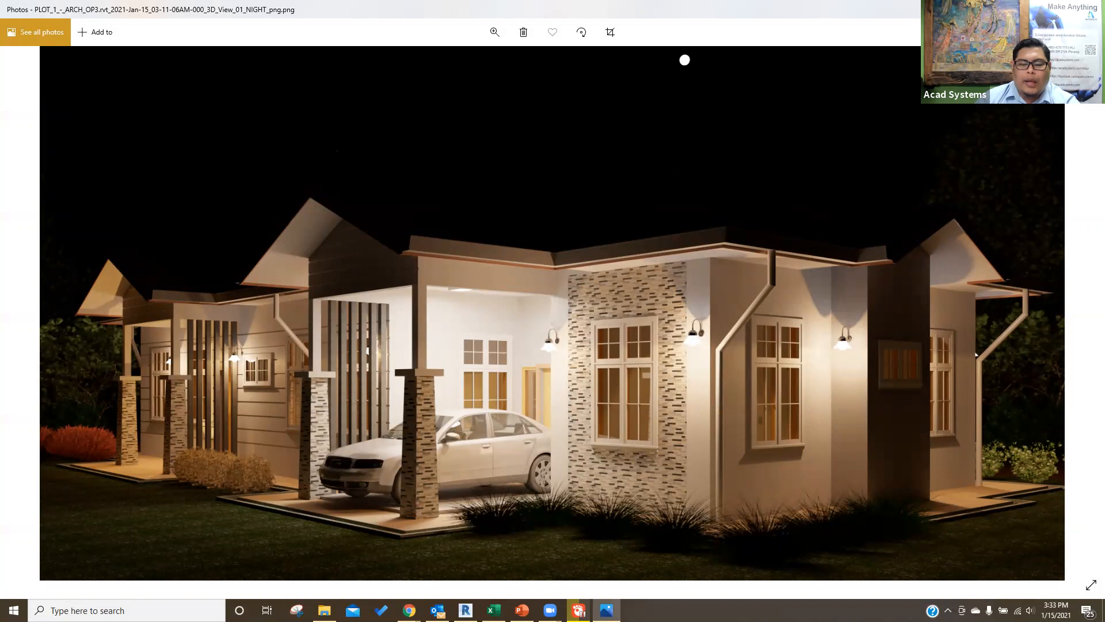
click(606, 610)
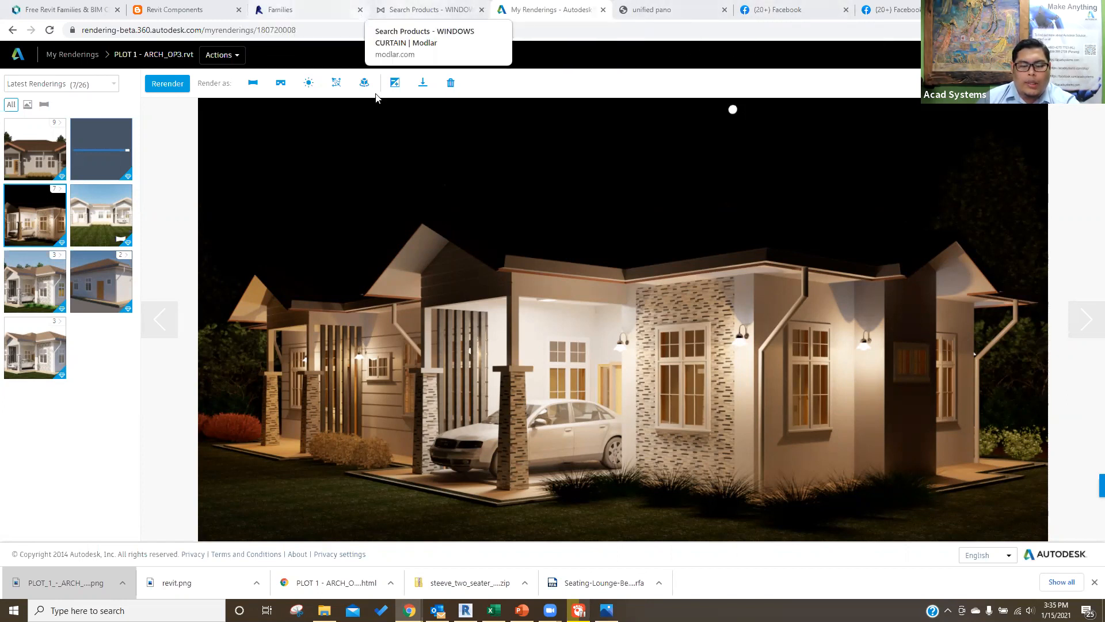
Switch to the Acad Systems Helpdesk browser window, review the ticket form and look at the company's YouTube channel.
mouse_move(409, 610)
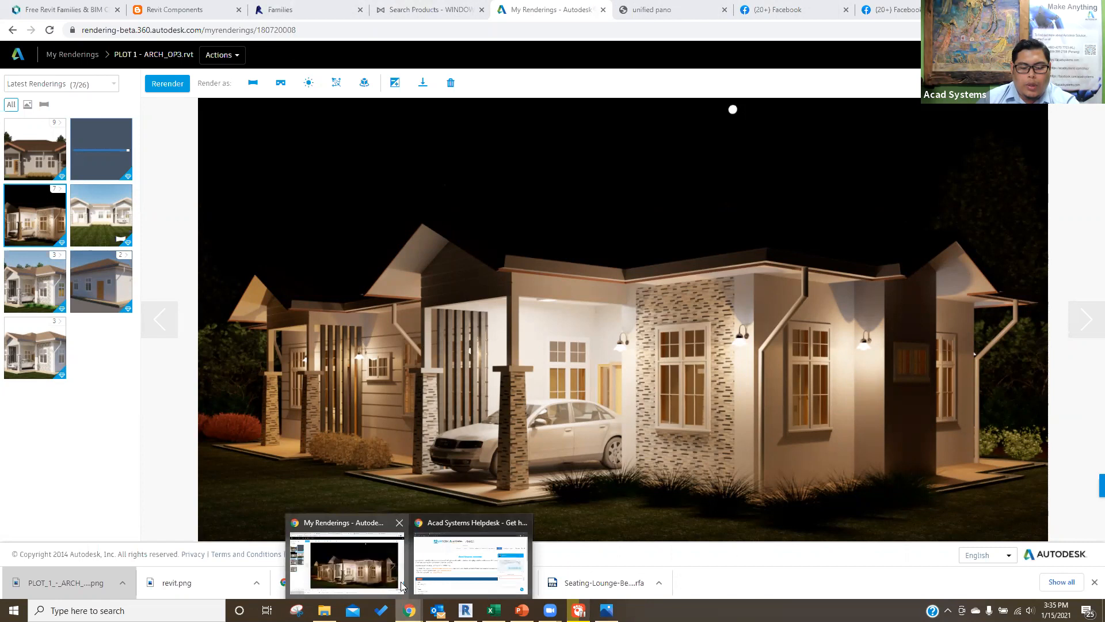
click(442, 576)
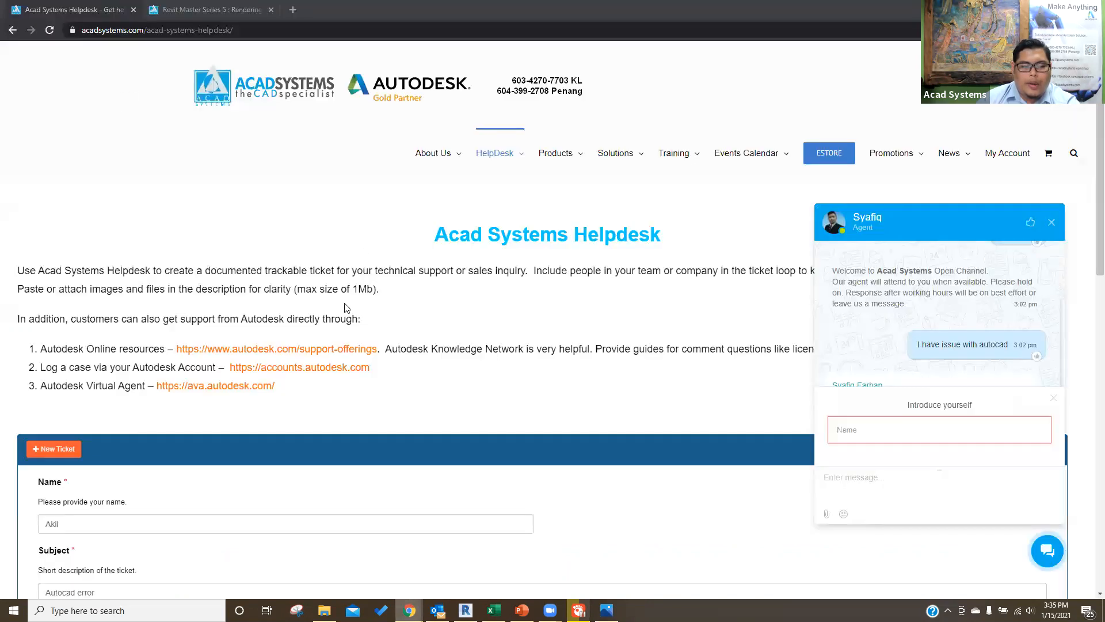
scroll(266, 244, down, 12)
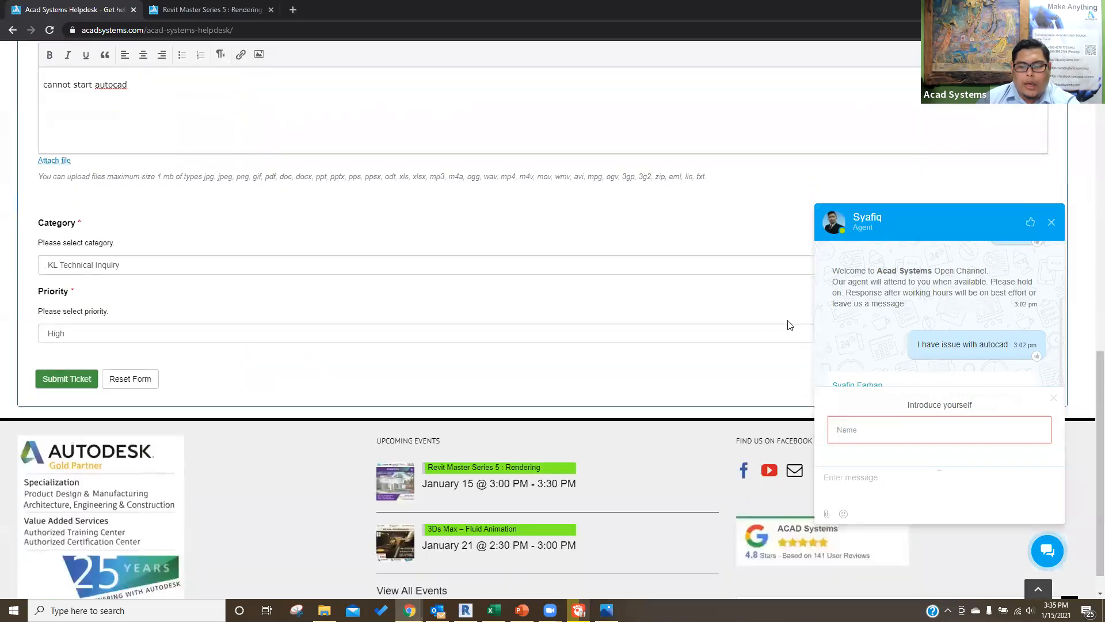
scroll(742, 507, up, 1)
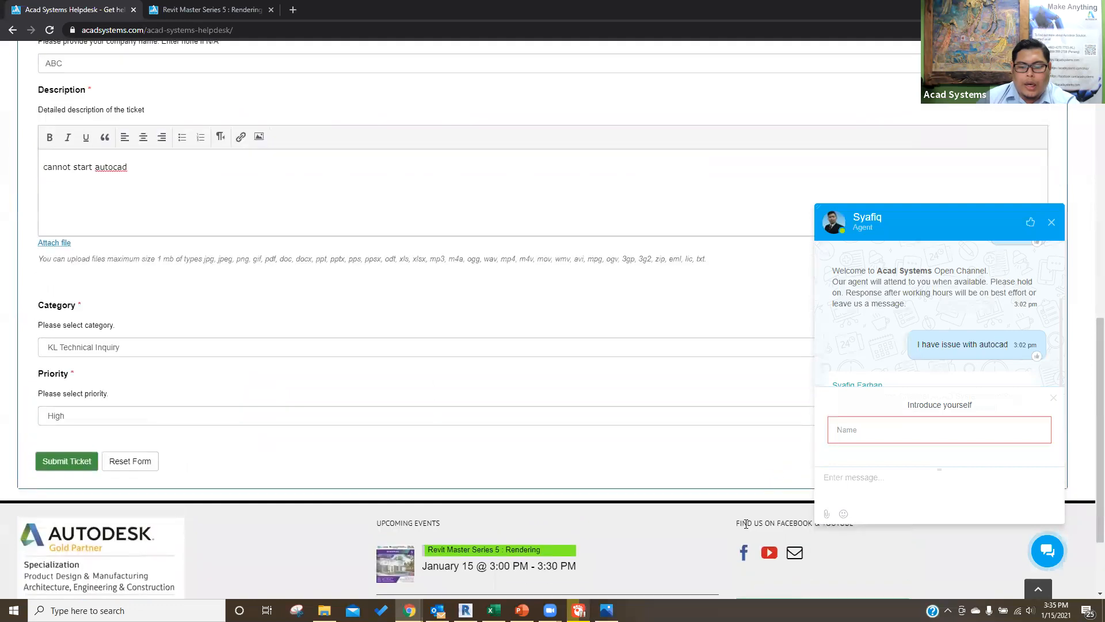
scroll(733, 530, up, 1)
scroll(787, 542, up, 1)
scroll(772, 549, down, 1)
click(768, 556)
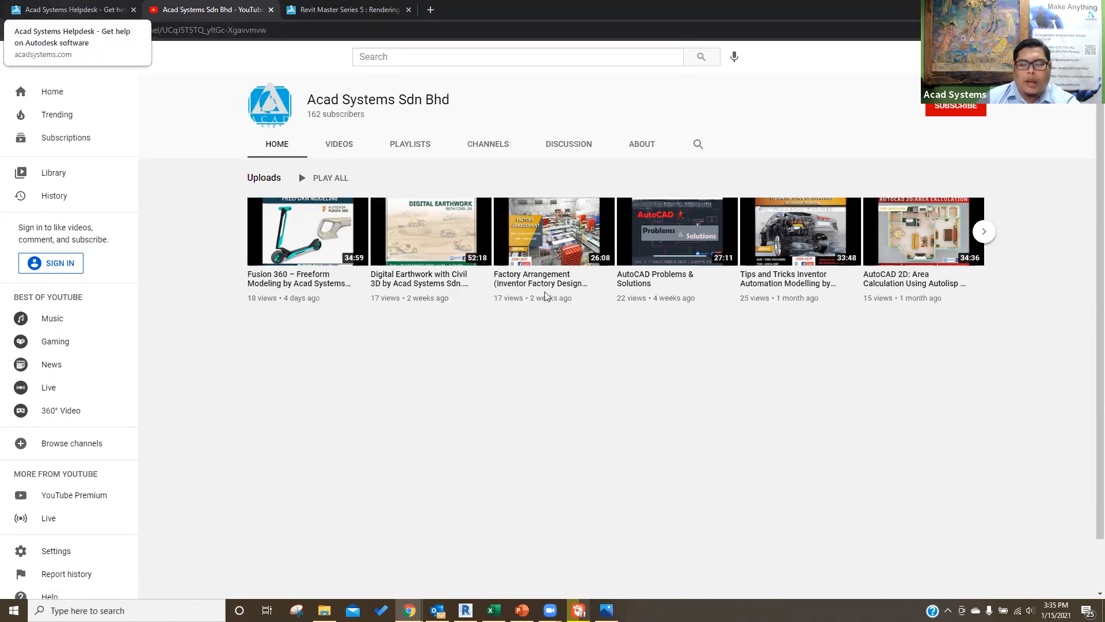
key(ctrl+shift+Tab)
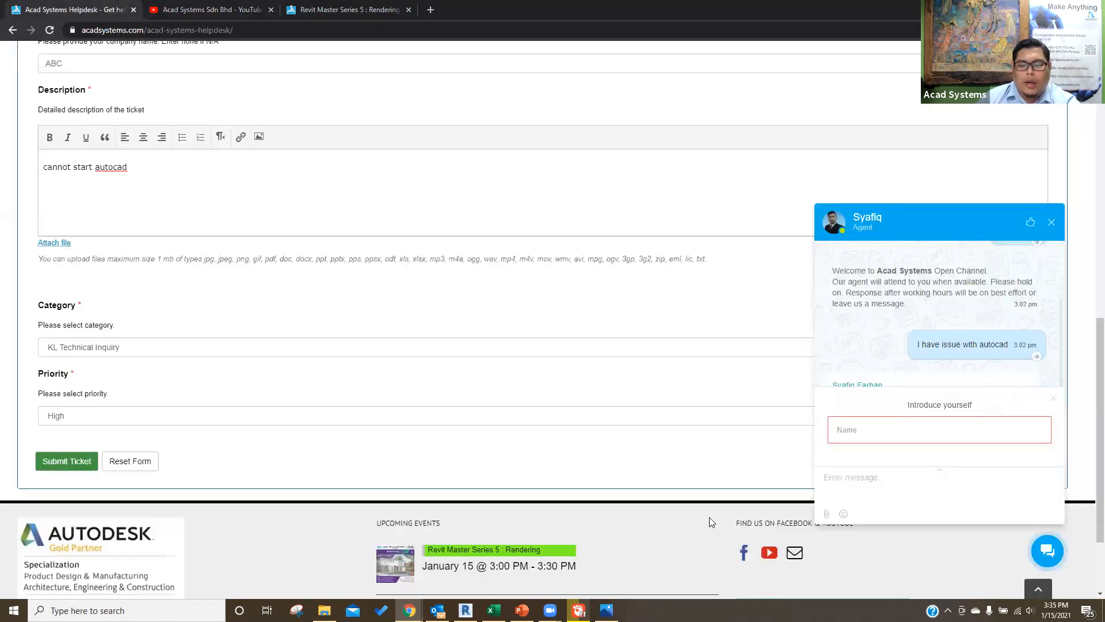
Open the ACAD Systems Facebook page from the website footer and look through its latest videos and playlists.
click(744, 553)
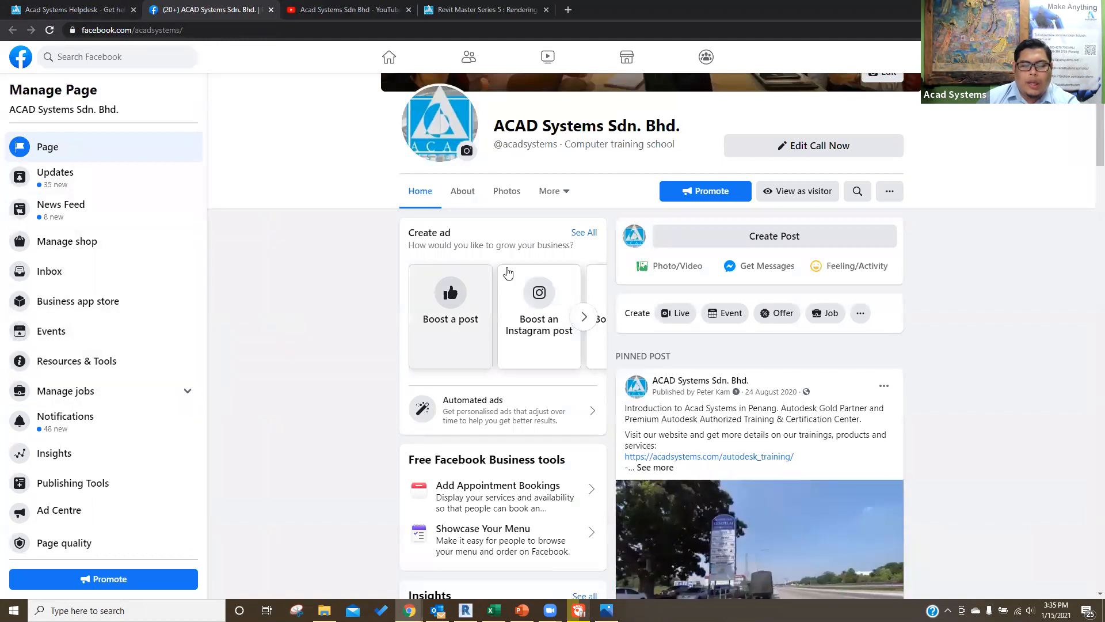
click(552, 191)
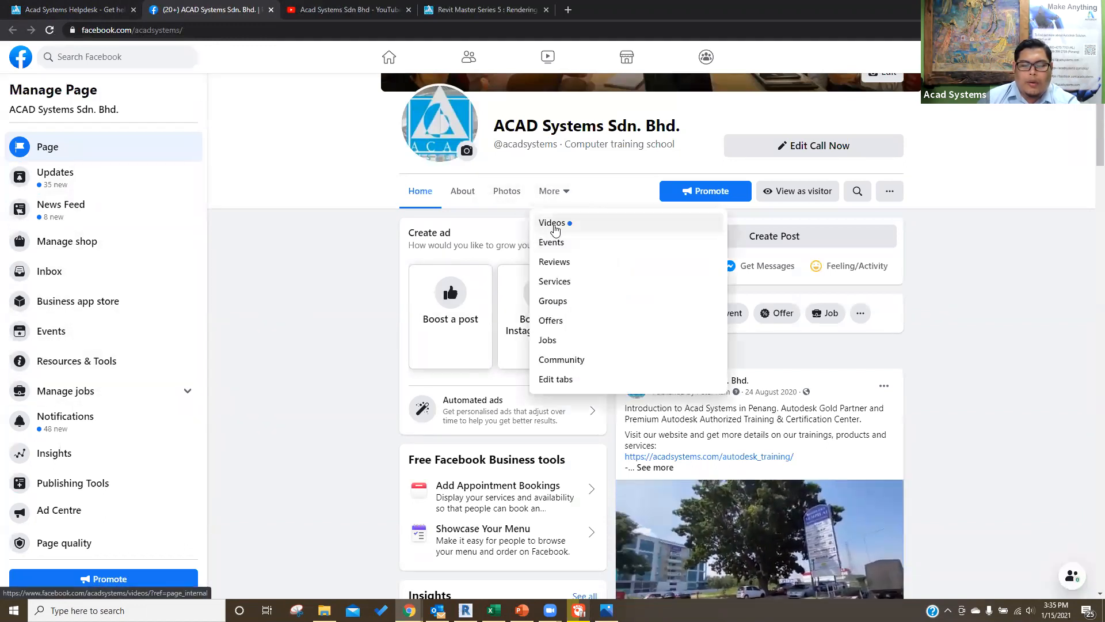
click(554, 226)
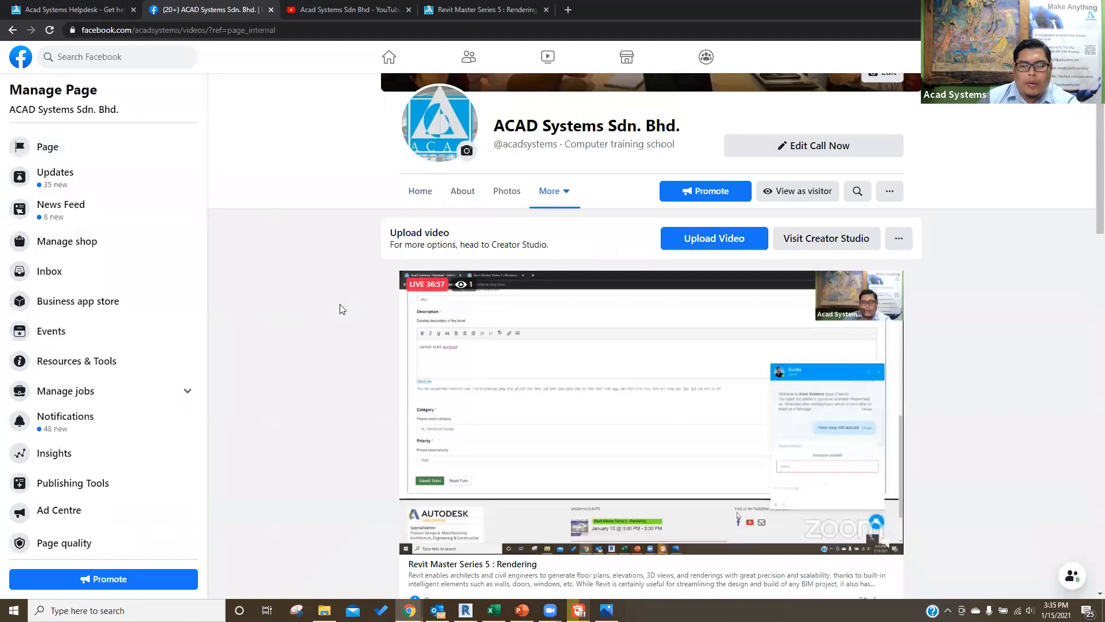
scroll(339, 309, down, 8)
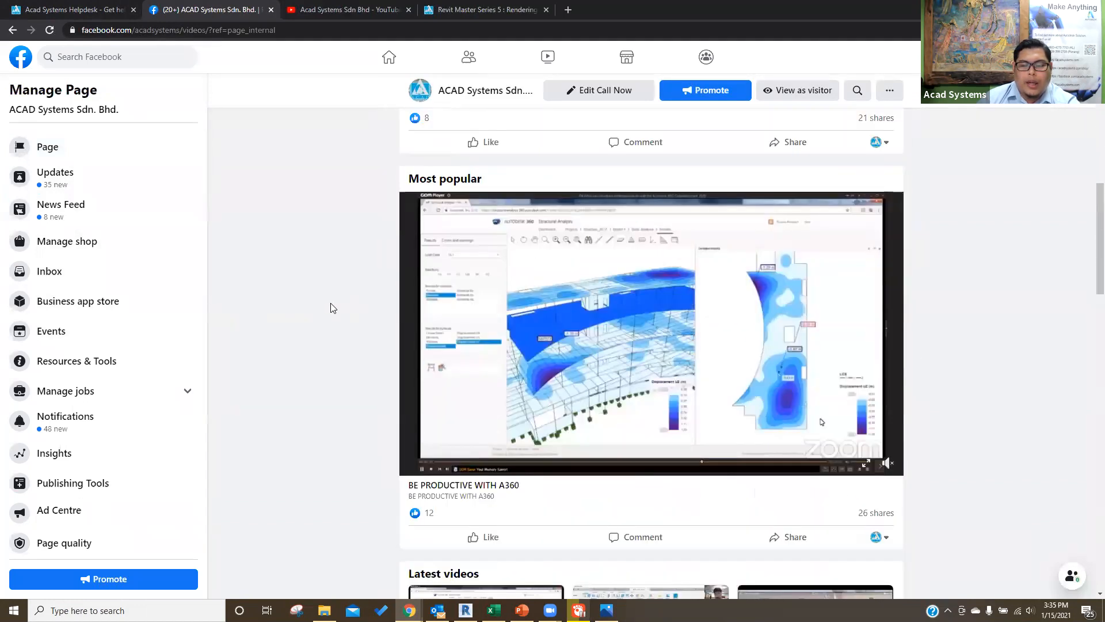
scroll(331, 307, down, 2)
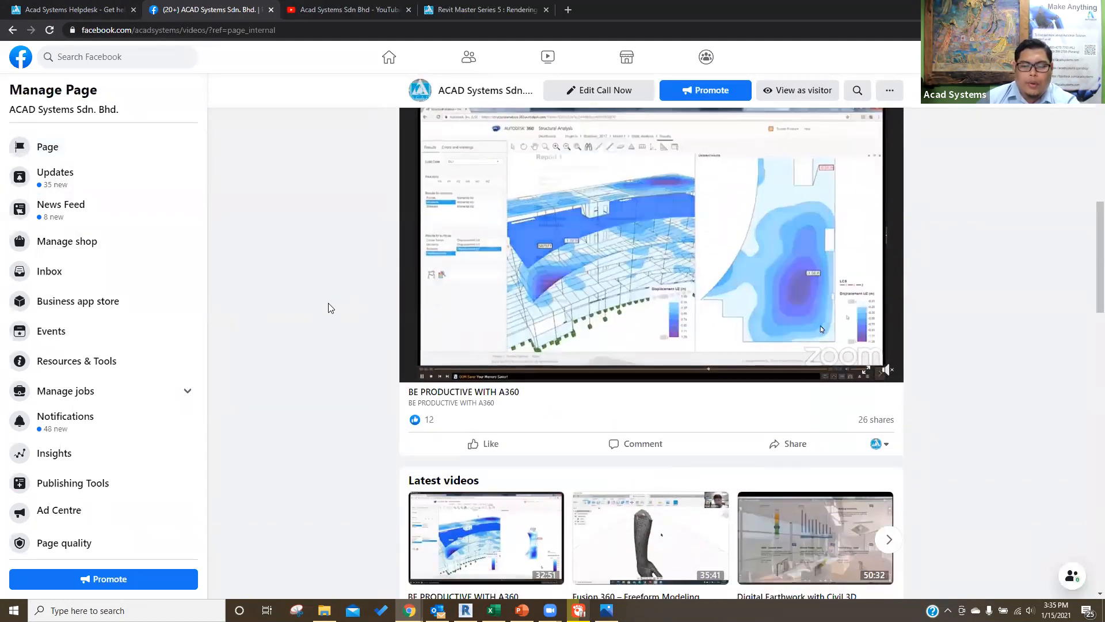
scroll(328, 303, down, 2)
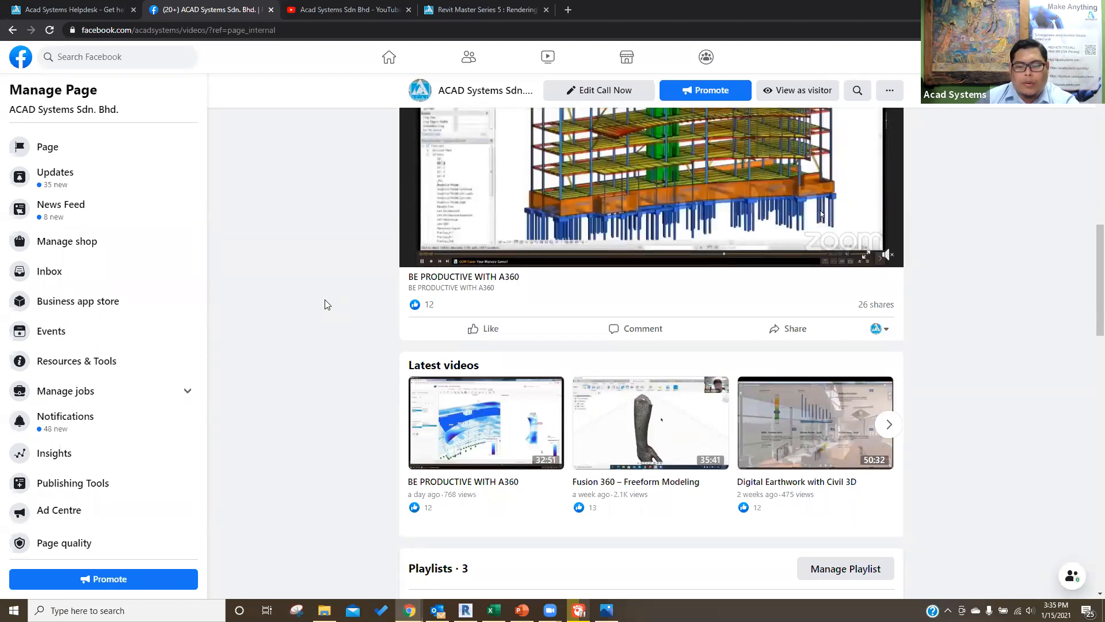
scroll(325, 305, down, 3)
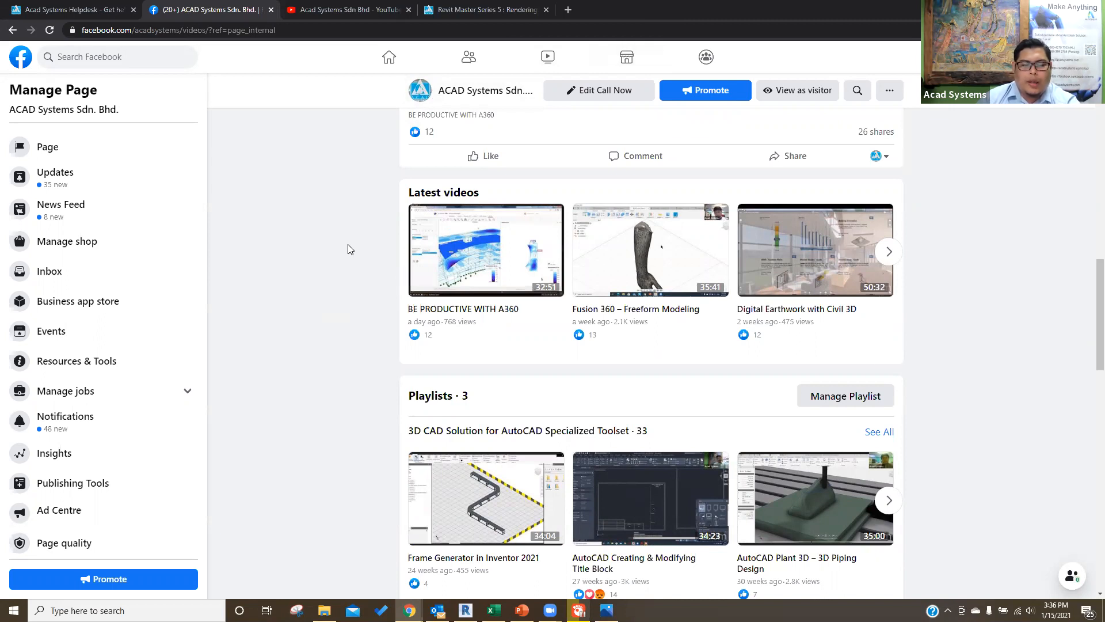
Return to the Acad Systems Helpdesk page and review its live chat and the start of the ticket form.
click(51, 7)
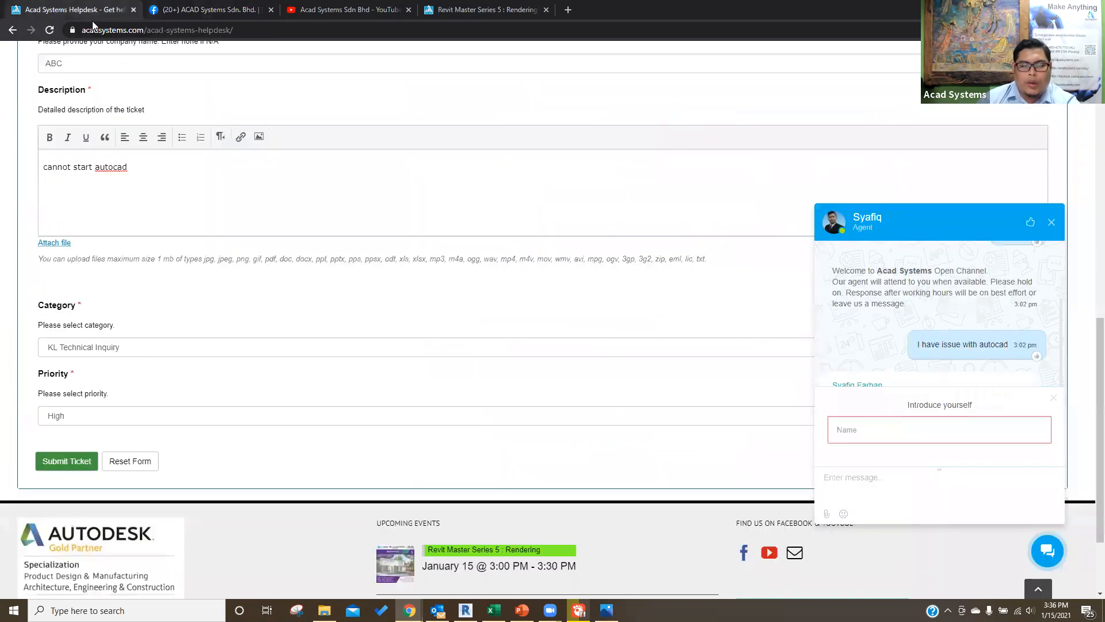
click(872, 430)
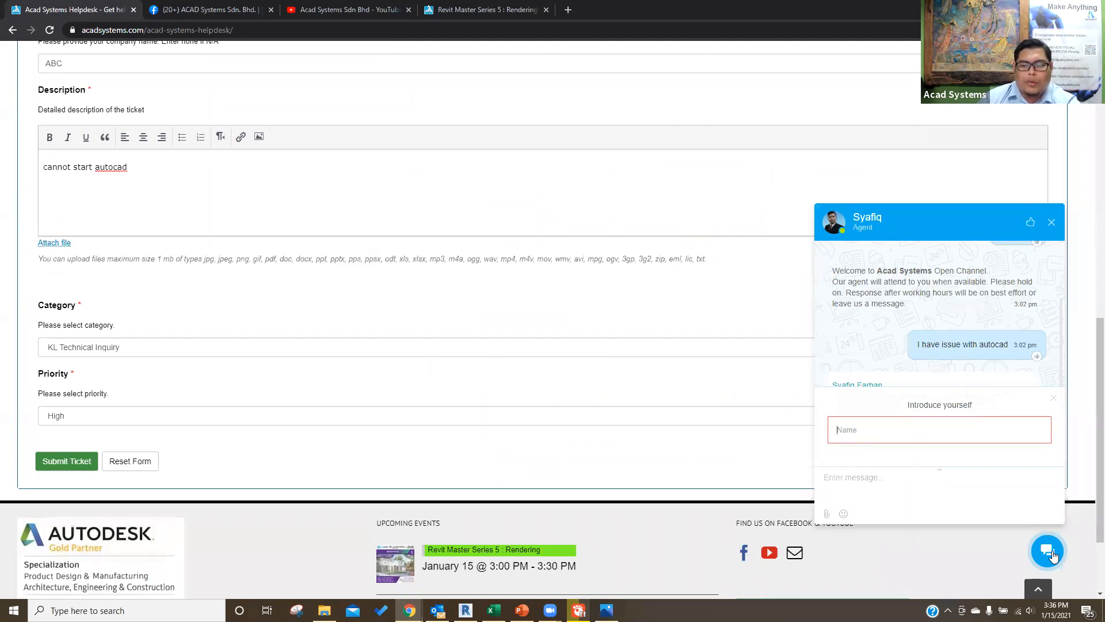
scroll(146, 339, up, 12)
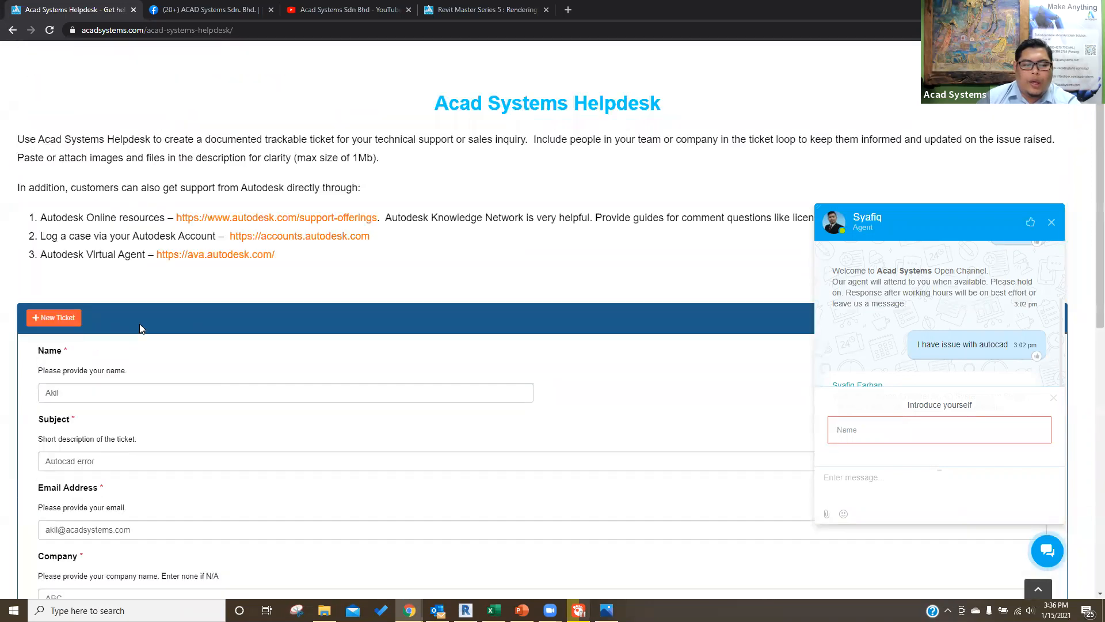
Examine the HelpDesk options in the site navigation and the ticket form's fields from Name through Description, Category and Priority.
scroll(377, 148, down, 1)
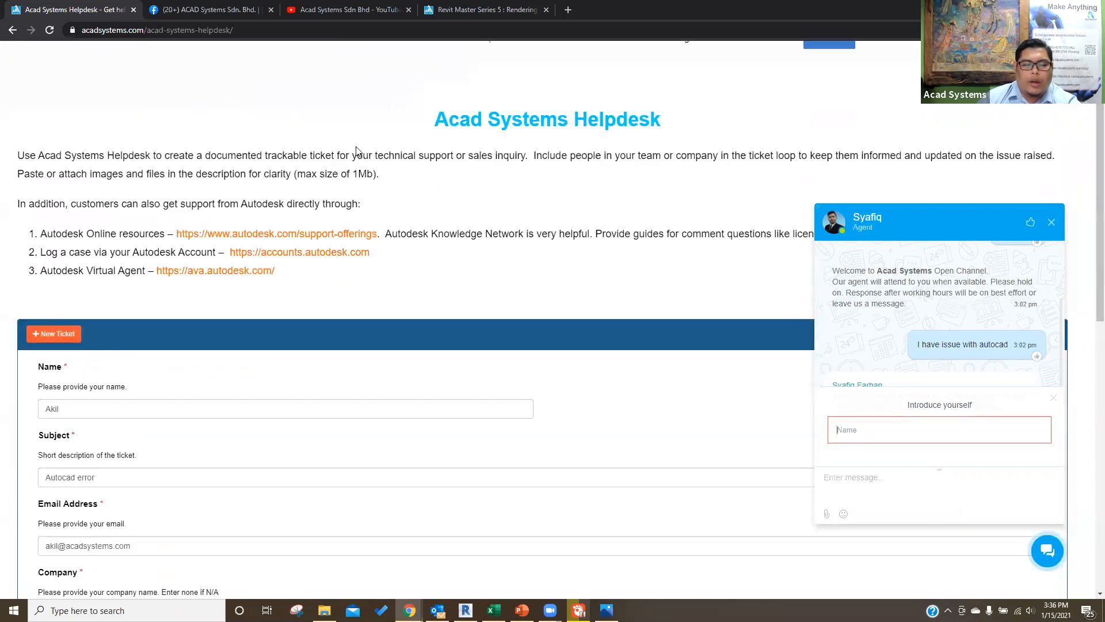
mouse_move(502, 96)
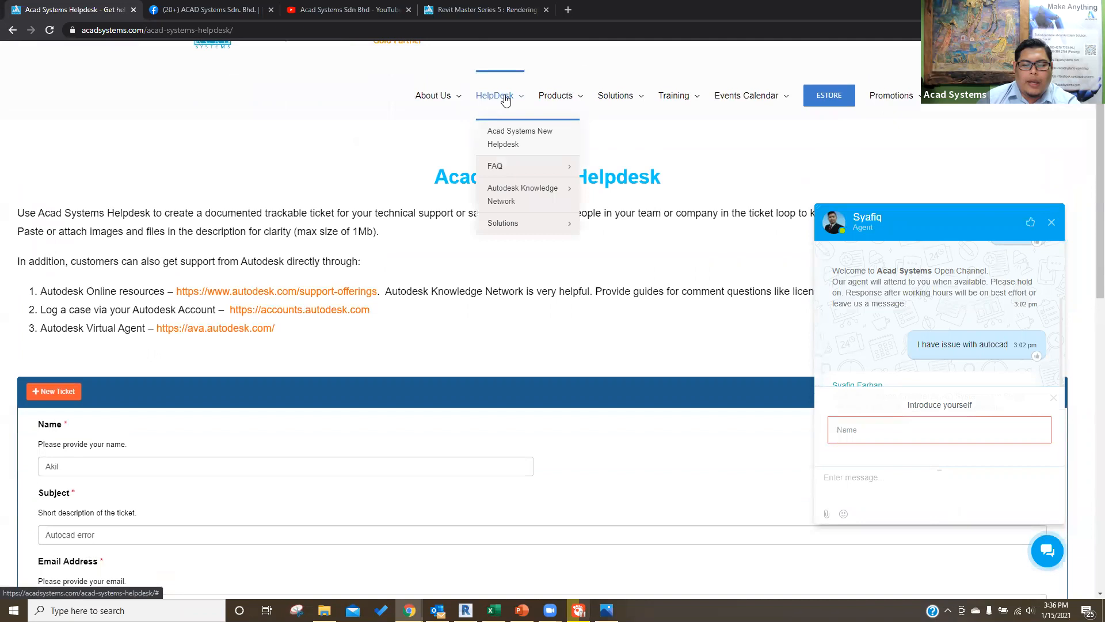
scroll(509, 99, down, 1)
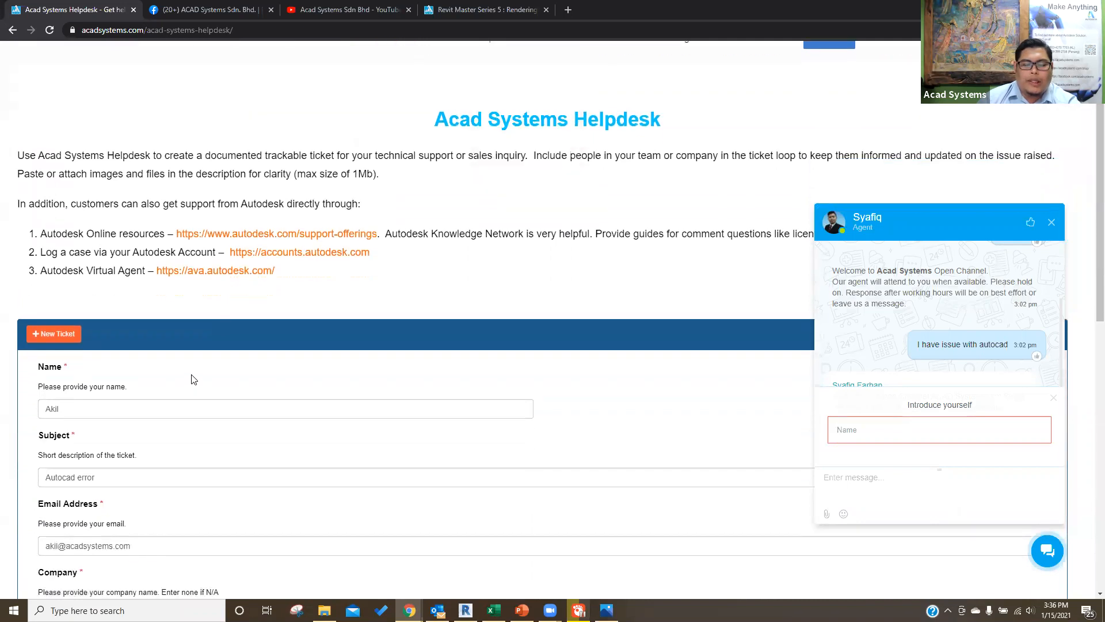
scroll(193, 379, down, 1)
scroll(193, 379, down, 2)
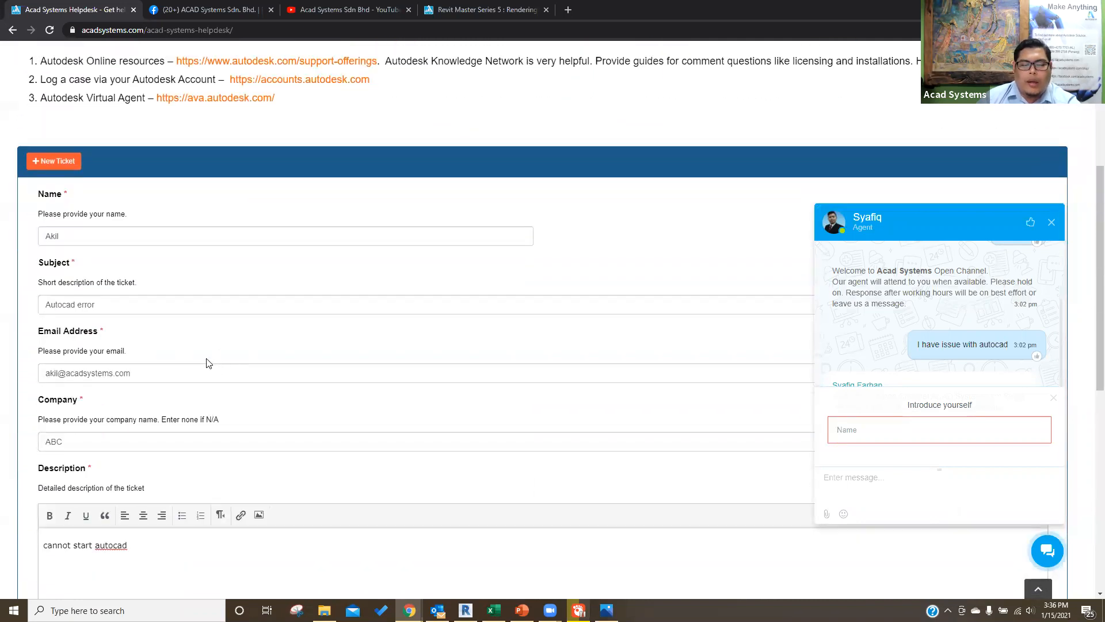
scroll(206, 359, down, 1)
scroll(206, 359, down, 2)
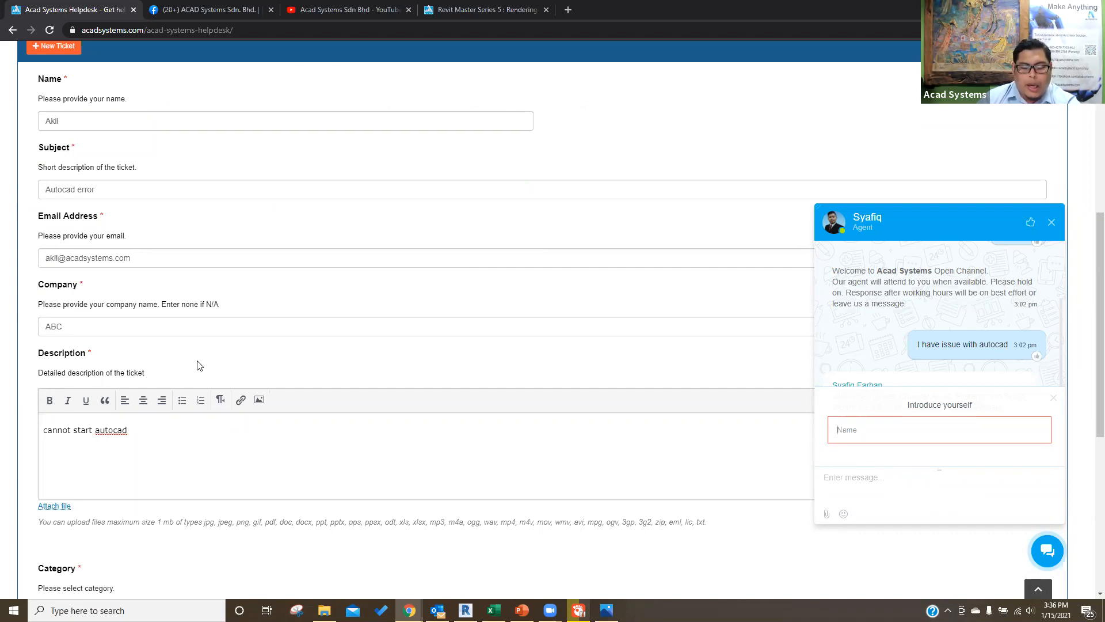
scroll(197, 365, down, 3)
scroll(197, 366, up, 7)
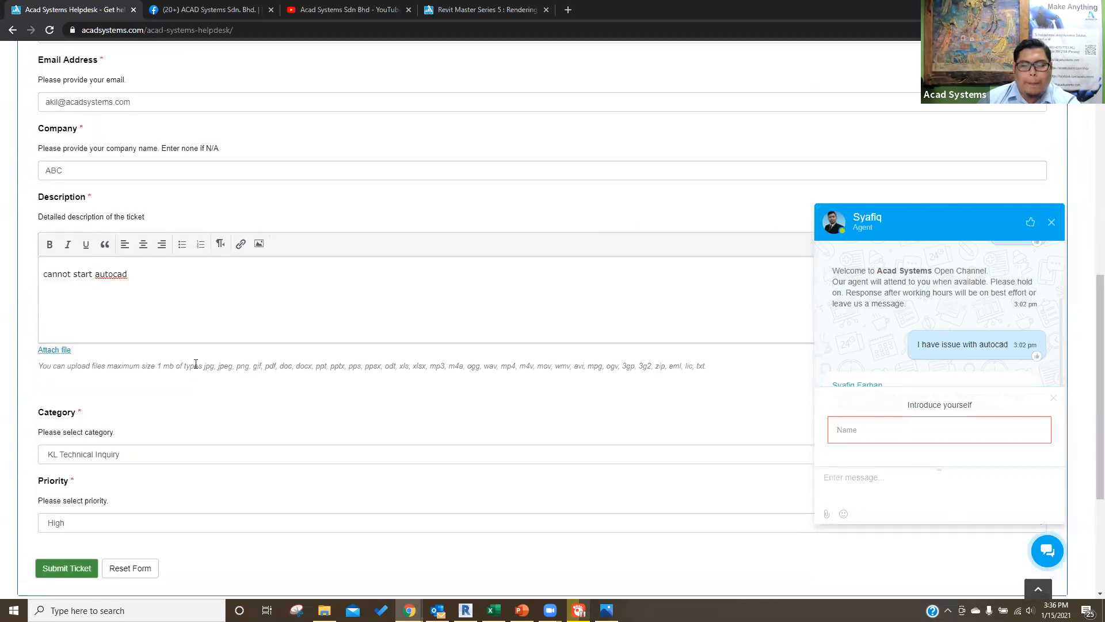